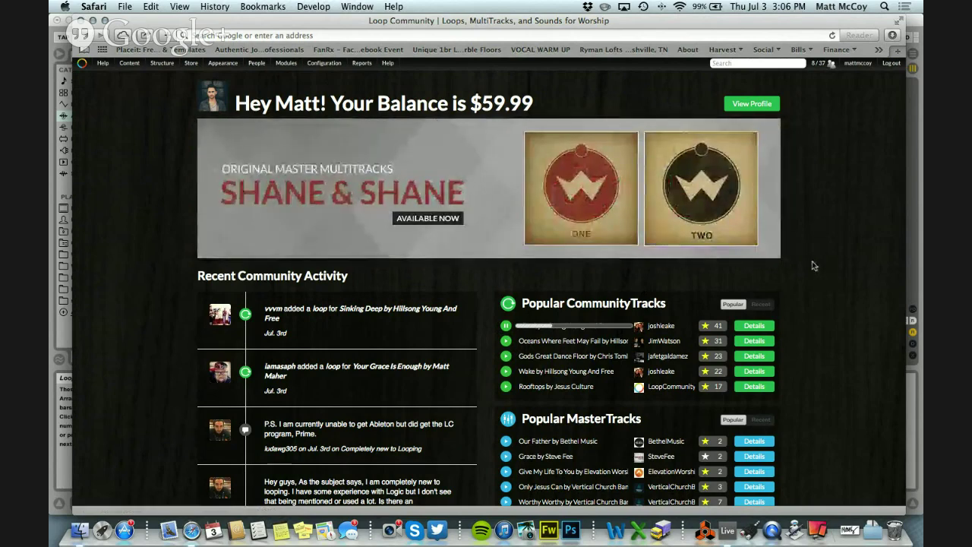
# - Stop the preview playing in Popular CommunityTracks and switch to Ableton Live
pyautogui.click(506, 325)
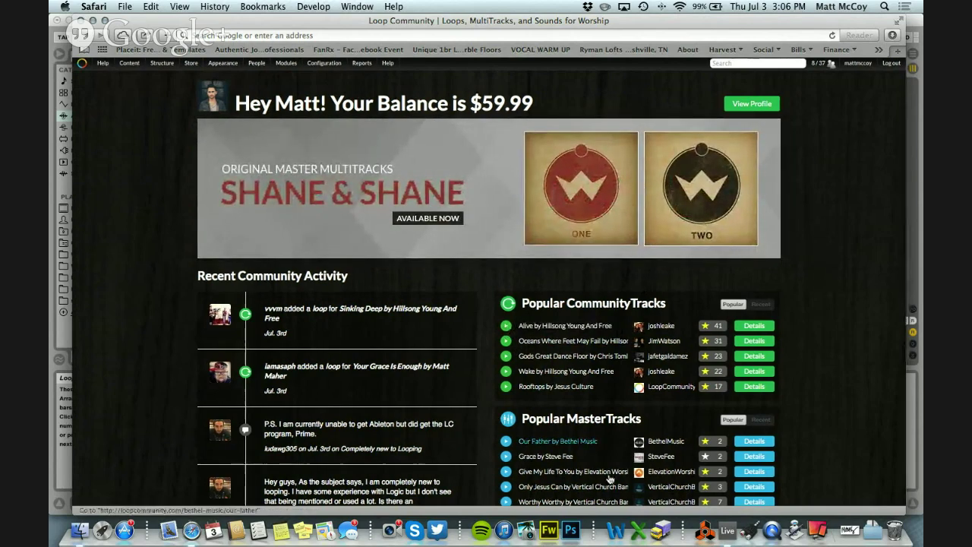
pyautogui.click(728, 530)
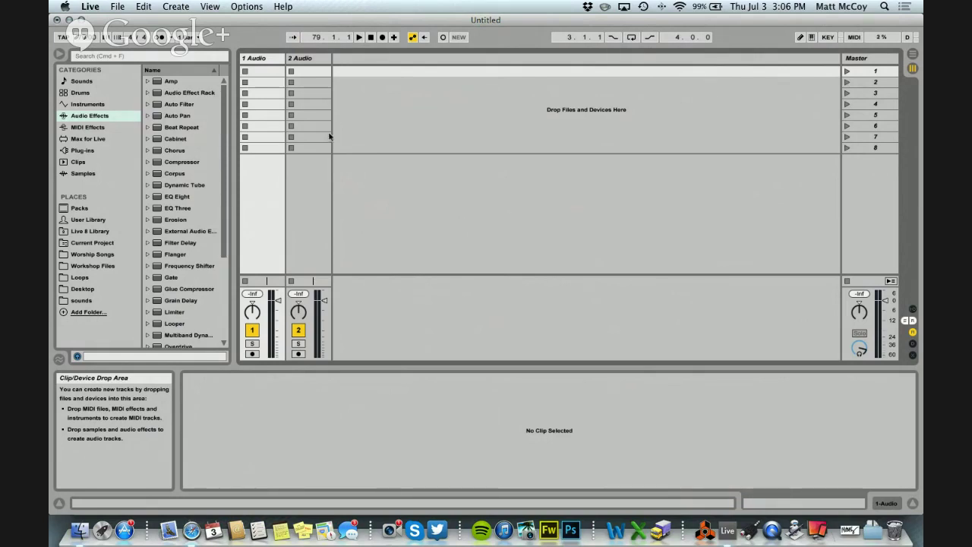
# - Widen the two audio tracks in Session View, then highlight track 2 Audio and scenes 1 to 3 in turn
pyautogui.moveTo(286, 59); pyautogui.dragTo(389, 59)
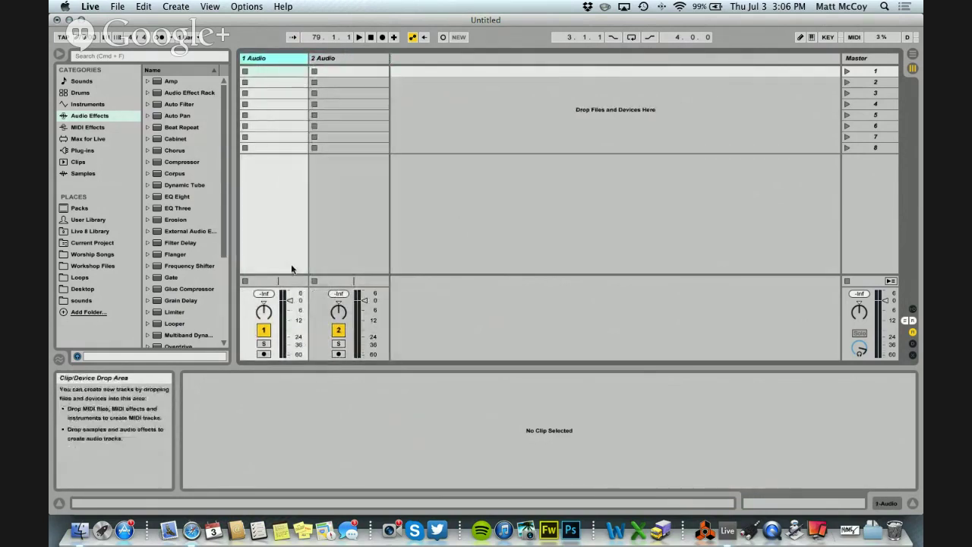
pyautogui.click(327, 60)
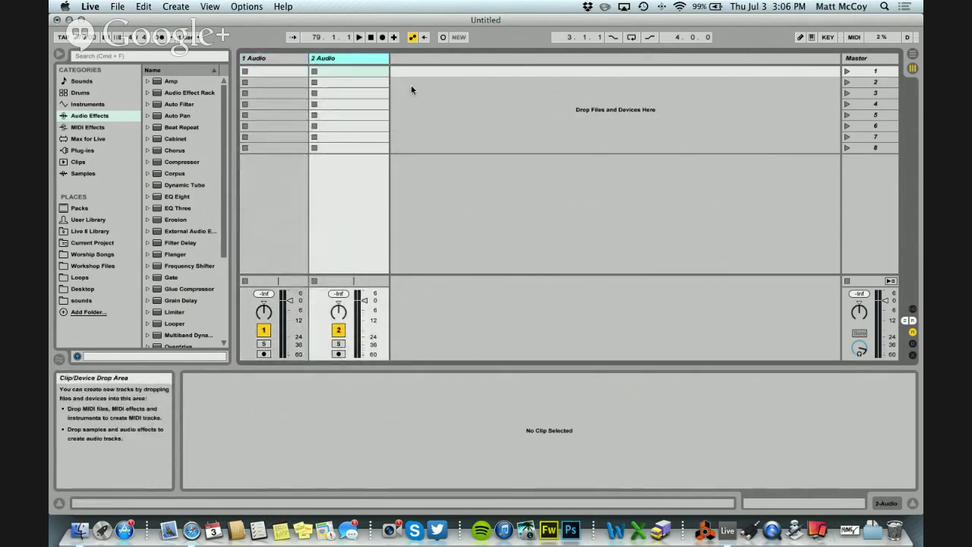
pyautogui.click(843, 72)
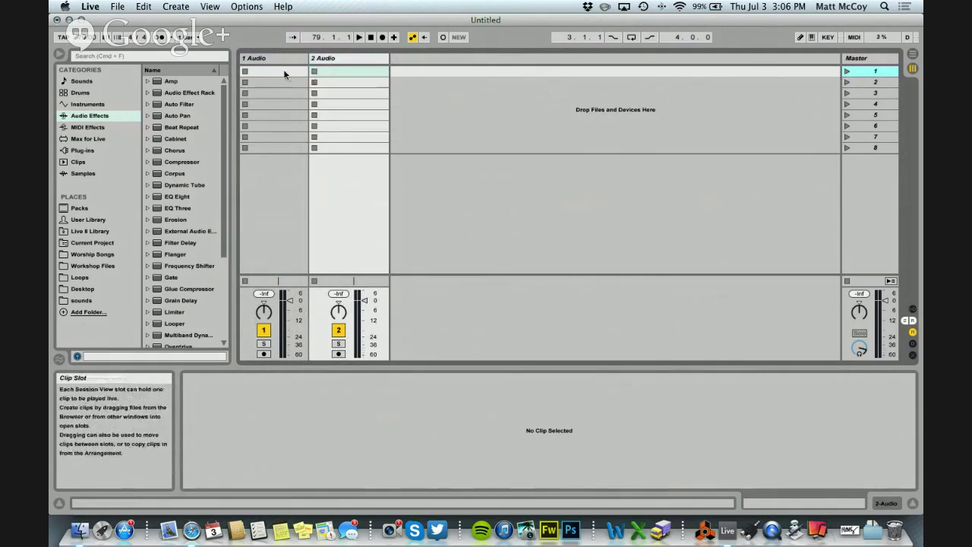
pyautogui.click(888, 83)
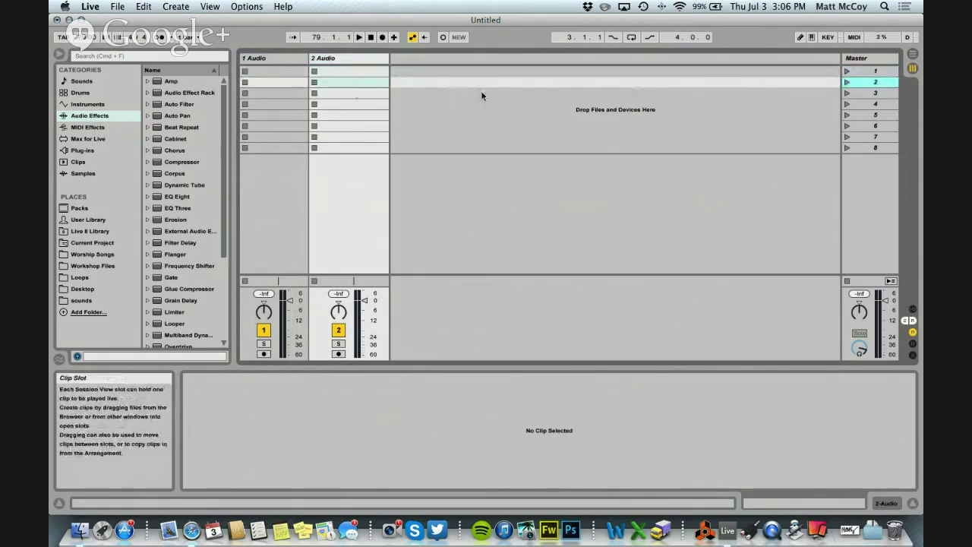
pyautogui.press('Down')
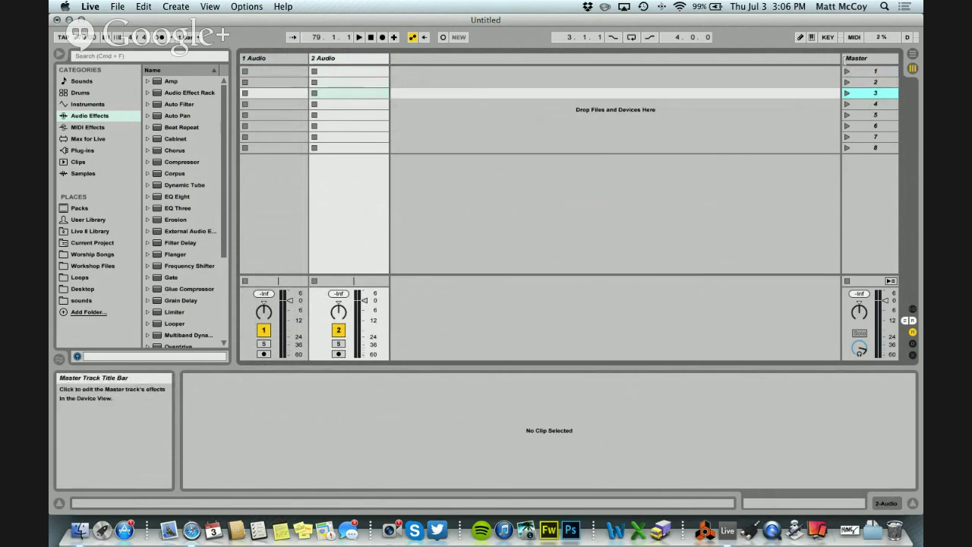
# - Widen the Master column and the 1 Audio track in Session View
pyautogui.click(873, 58)
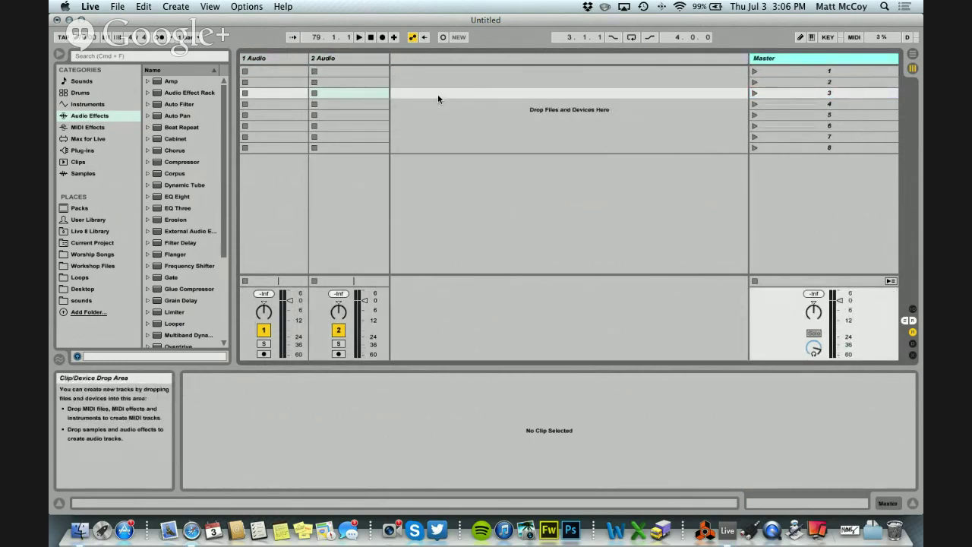
pyautogui.click(307, 58)
pyautogui.moveTo(308, 58); pyautogui.dragTo(332, 58)
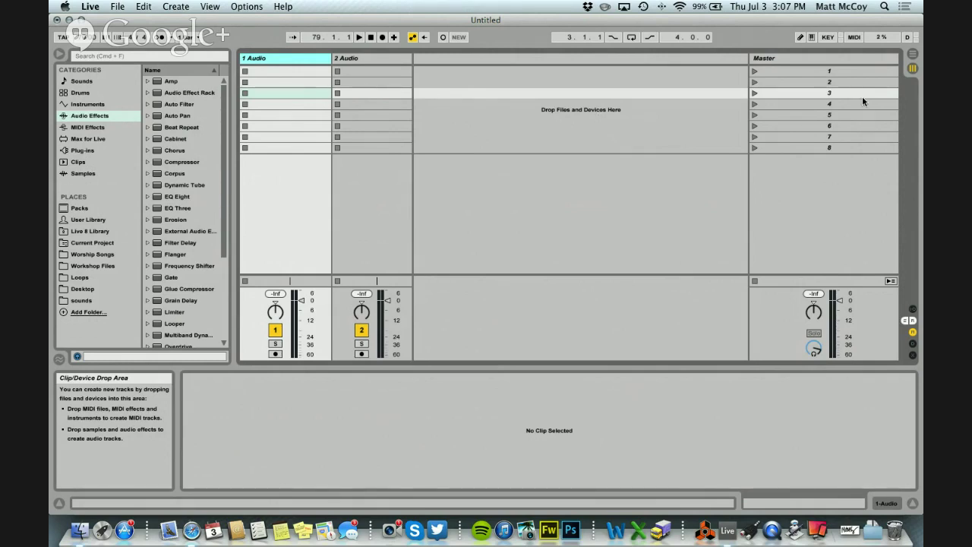
# - Switch to Arrangement View and select the time range from bar 1 to bar 43 on track 1 Audio
pyautogui.click(912, 54)
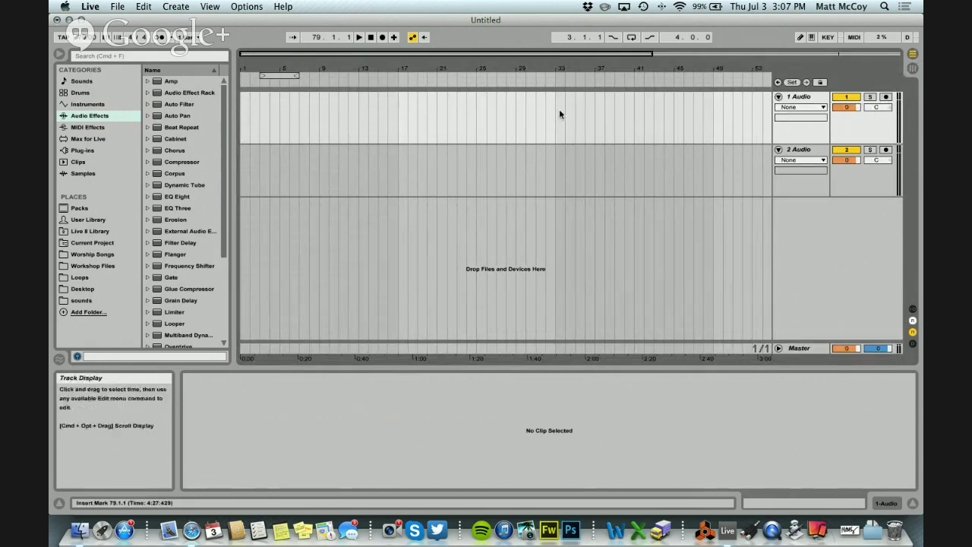
pyautogui.press('Tab')
pyautogui.press('Tab')
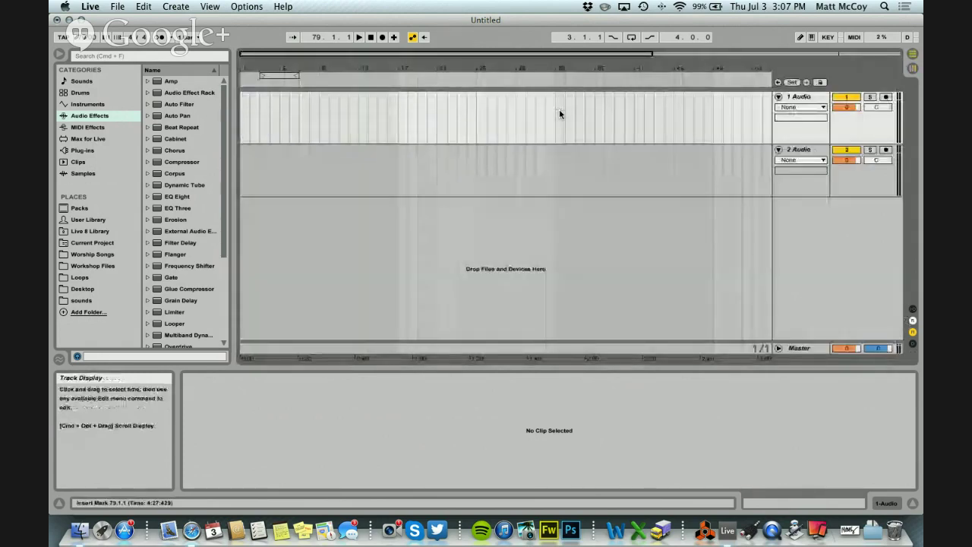
pyautogui.moveTo(243, 114); pyautogui.dragTo(655, 110)
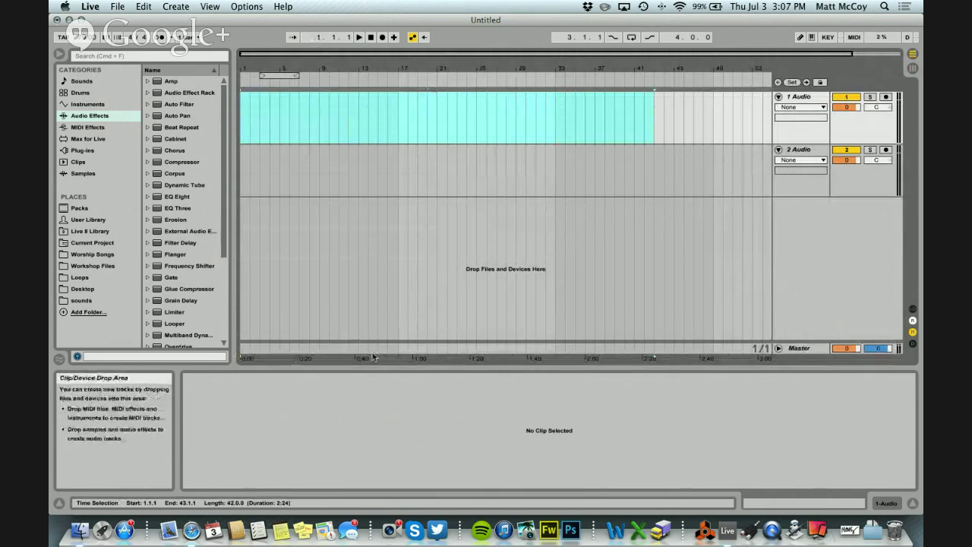
# - Add two new audio tracks below track 2 Audio in Arrangement View
pyautogui.click(566, 171)
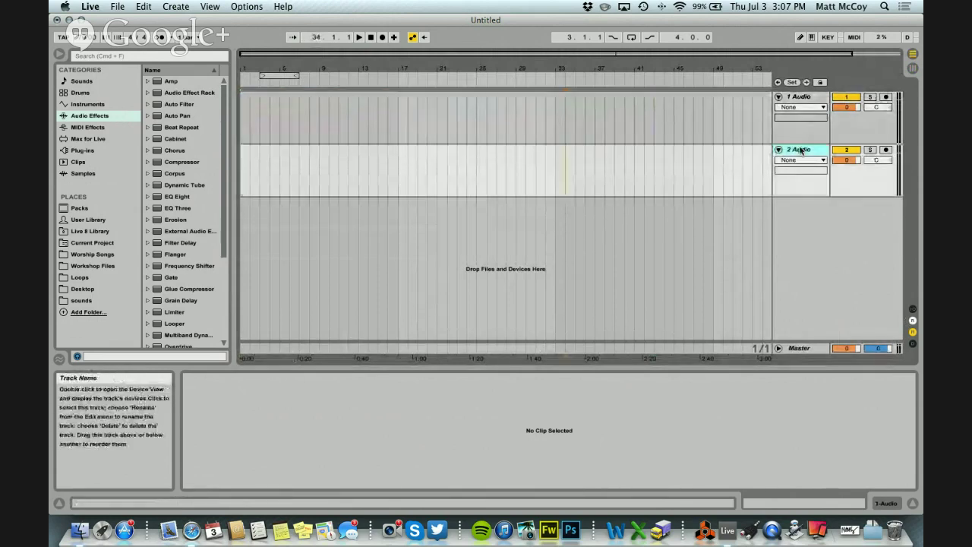
pyautogui.press('super+t')
pyautogui.press('super+t')
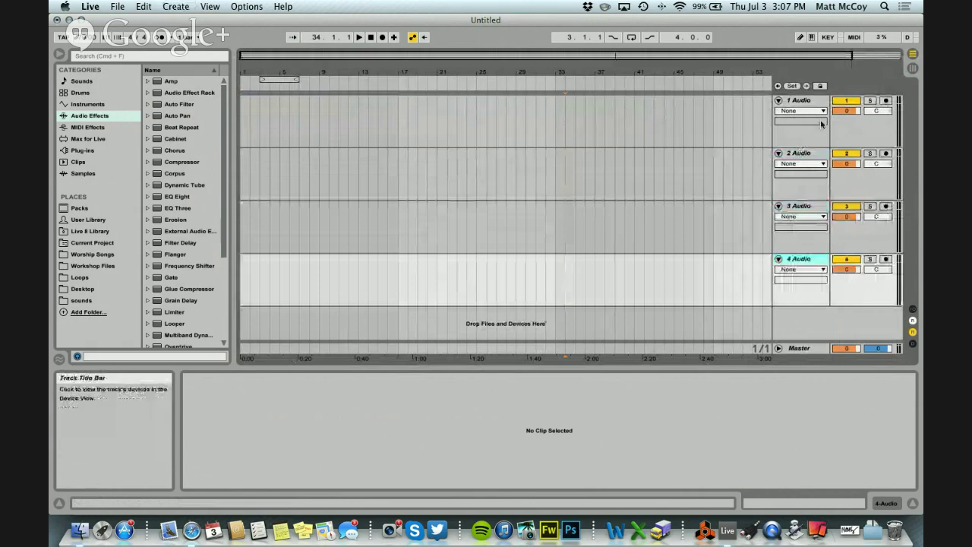
# - Try out the track activator and the record-arm switch of track 1 Audio
pyautogui.click(839, 102)
pyautogui.click(846, 102)
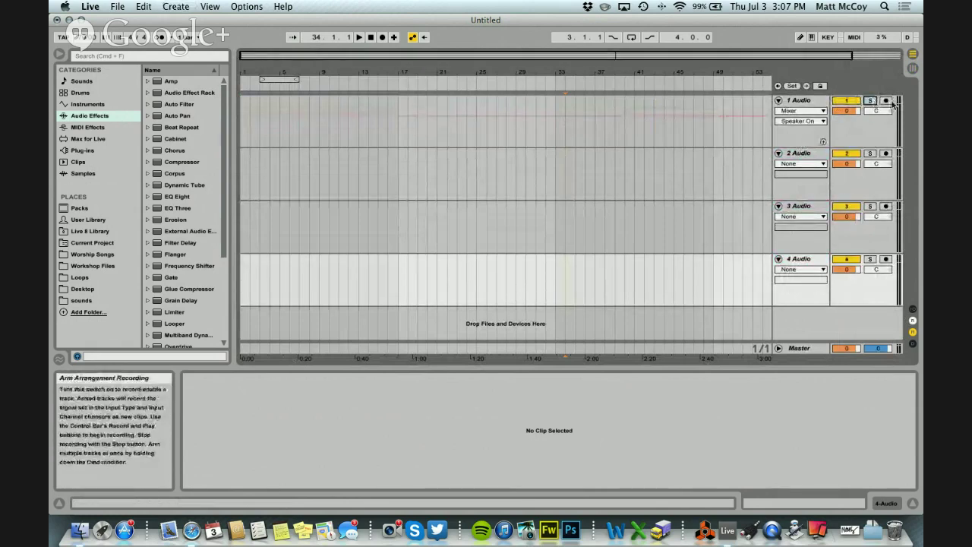
pyautogui.click(885, 102)
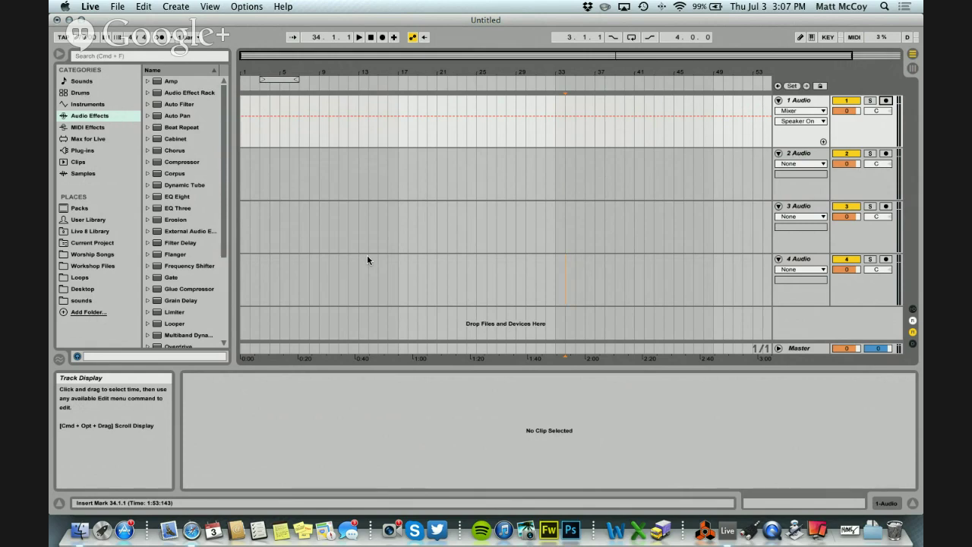
# - Return to Session View and delete tracks 4 Audio and 3 Audio
pyautogui.press('Tab')
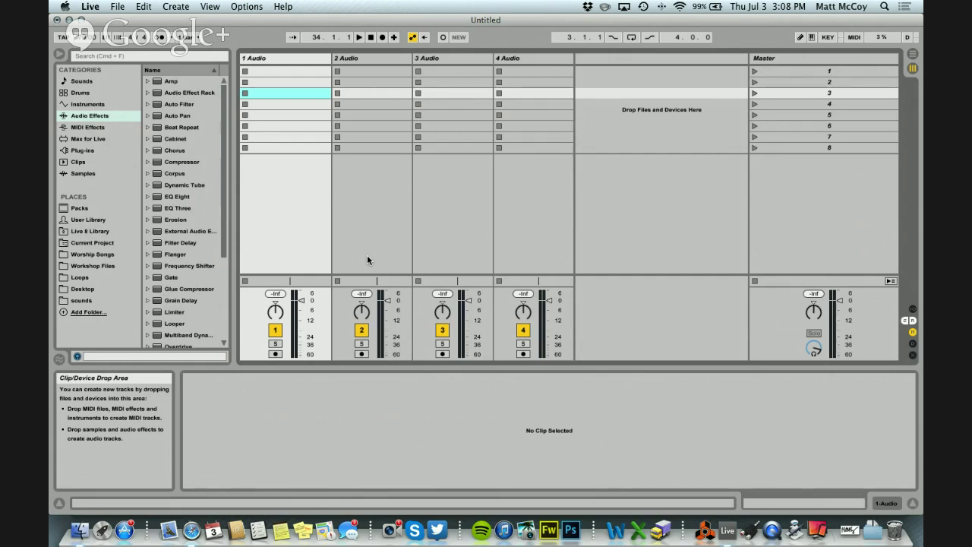
pyautogui.click(510, 59)
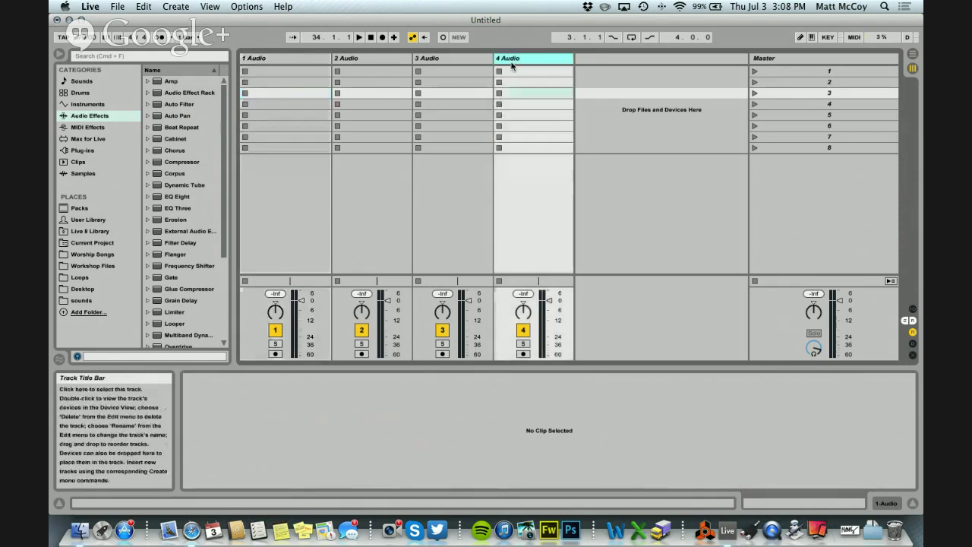
pyautogui.press('Delete')
pyautogui.press('Delete')
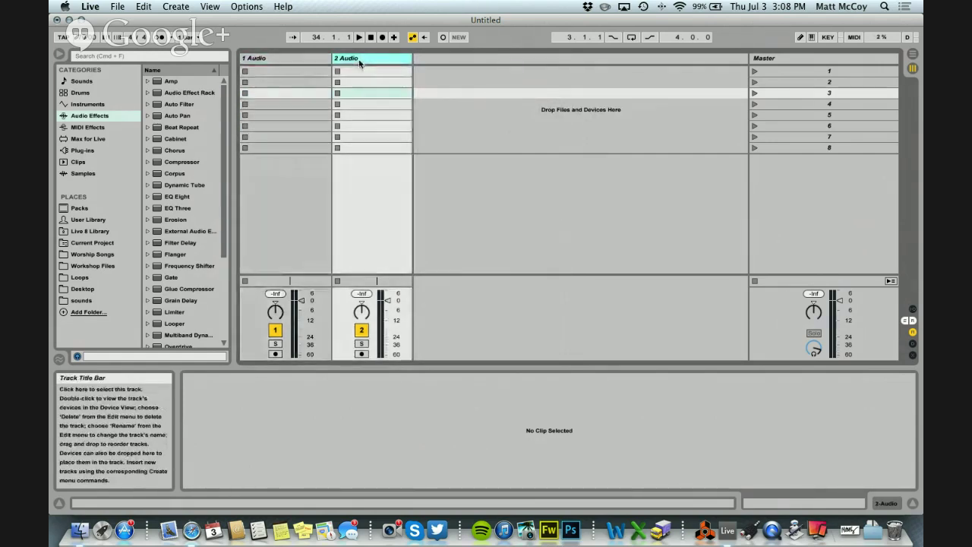
# - Rename track 1 Audio as BAND CUES
pyautogui.click(269, 59)
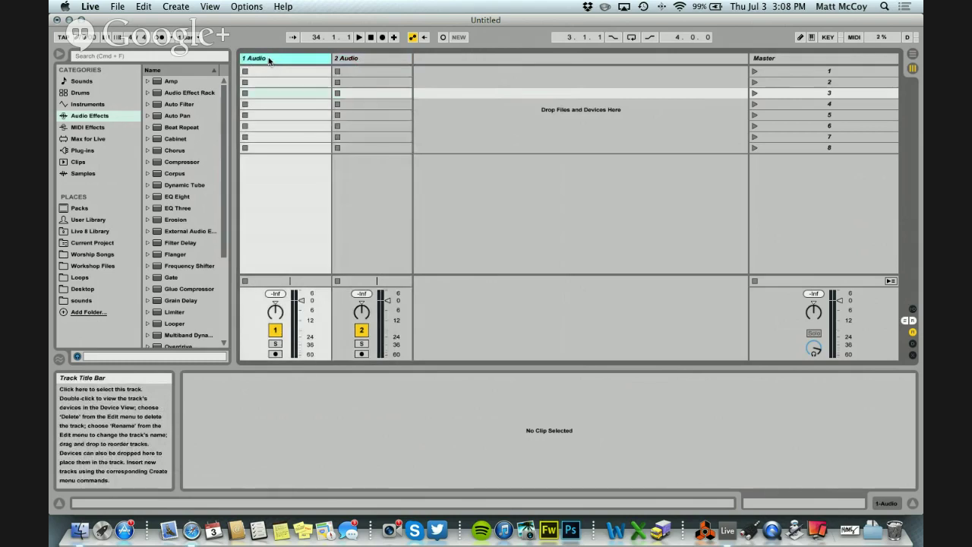
pyautogui.rightClick(269, 59)
pyautogui.click(251, 59)
pyautogui.rightClick(272, 64)
pyautogui.click(296, 111)
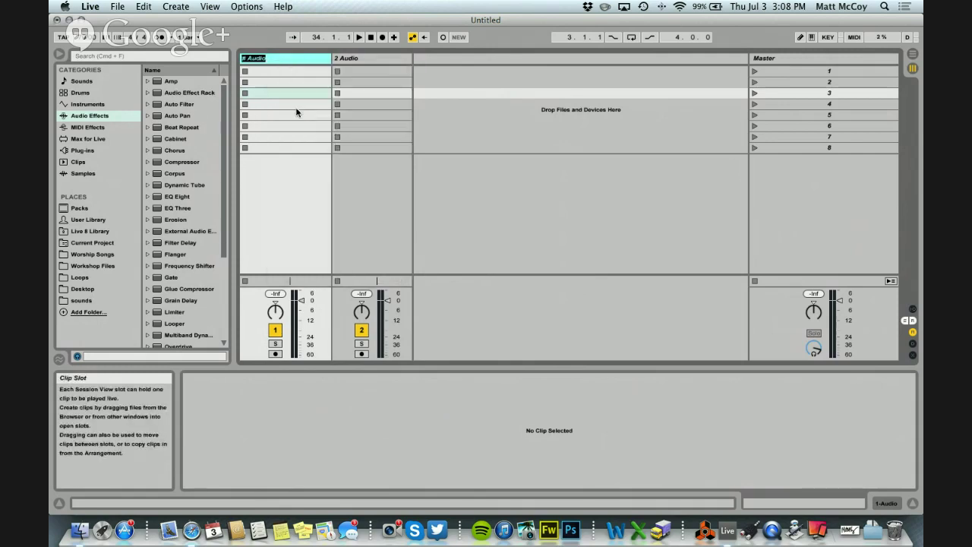
pyautogui.write('BAND C')
pyautogui.write('UES')
pyautogui.press('Return')
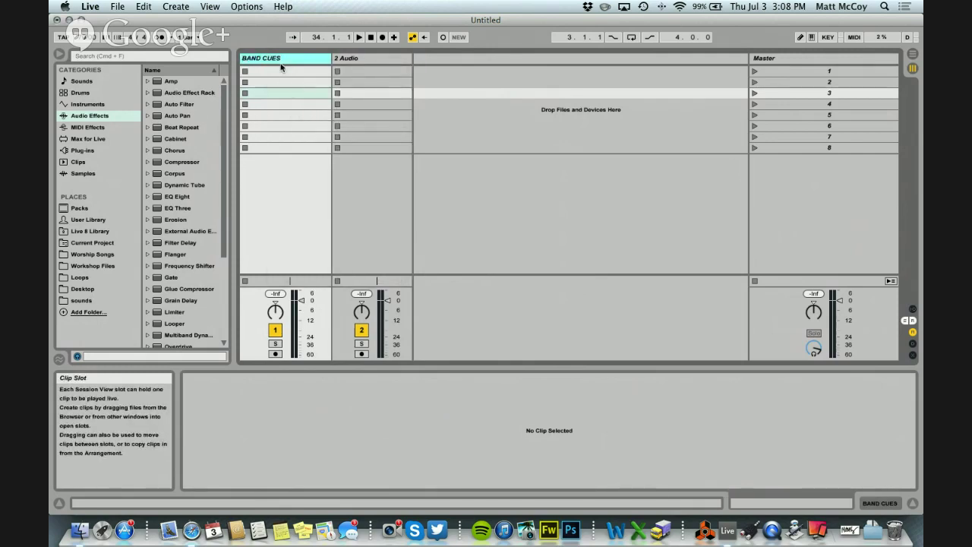
# - Rename track 2 Audio as LOOPS and widen its column
pyautogui.click(362, 59)
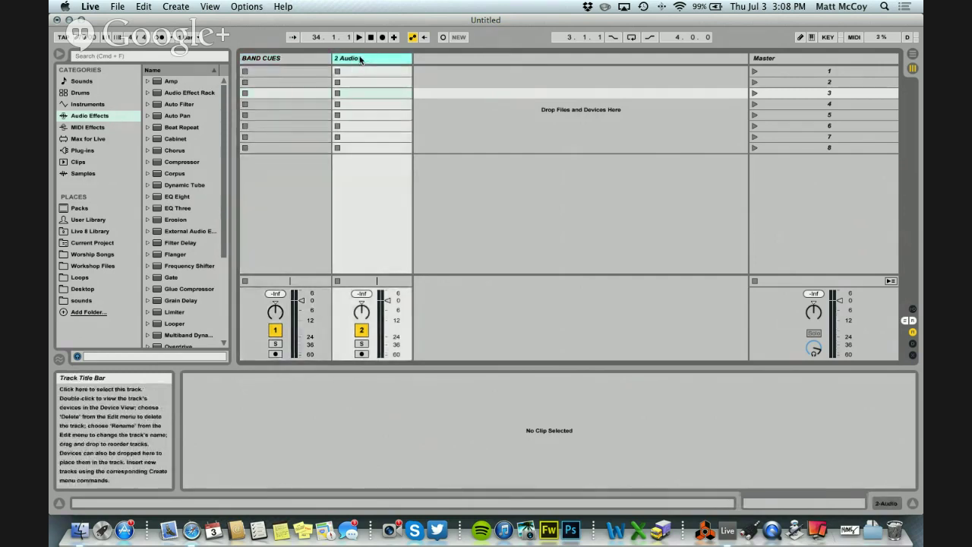
pyautogui.rightClick(360, 59)
pyautogui.click(378, 105)
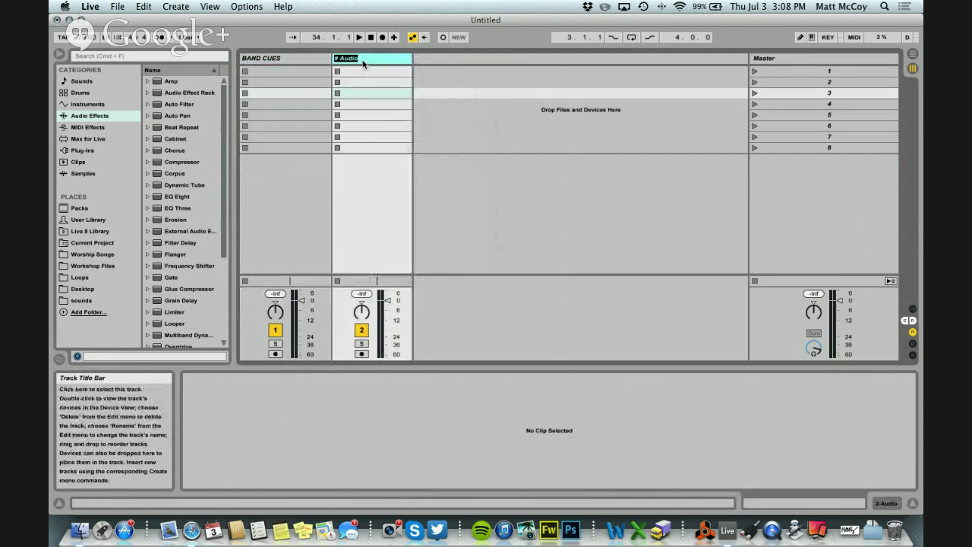
pyautogui.write('LOOPS')
pyautogui.press('Return')
pyautogui.moveTo(413, 59); pyautogui.dragTo(436, 61)
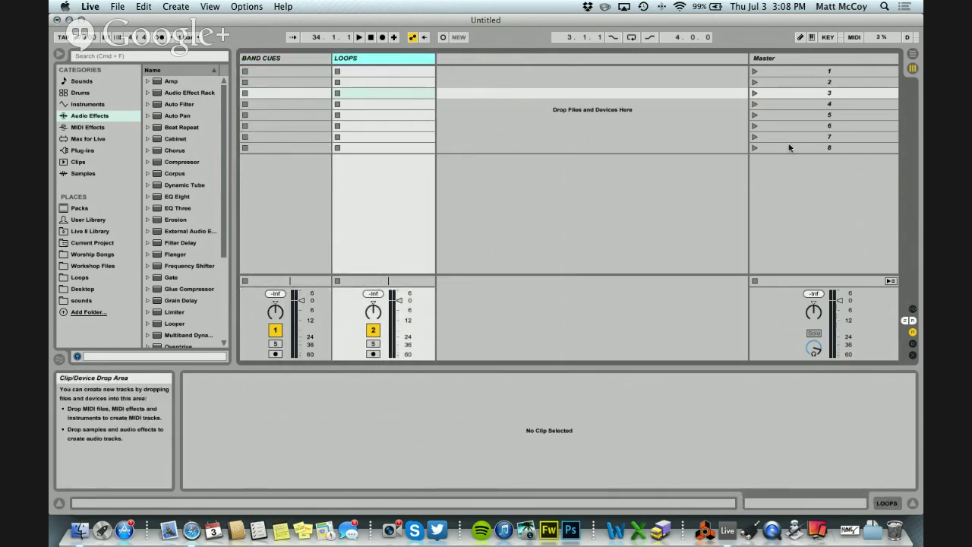
# - Delete scenes 8, 7, 6 and 5 so that four scenes remain in the set
pyautogui.click(811, 149)
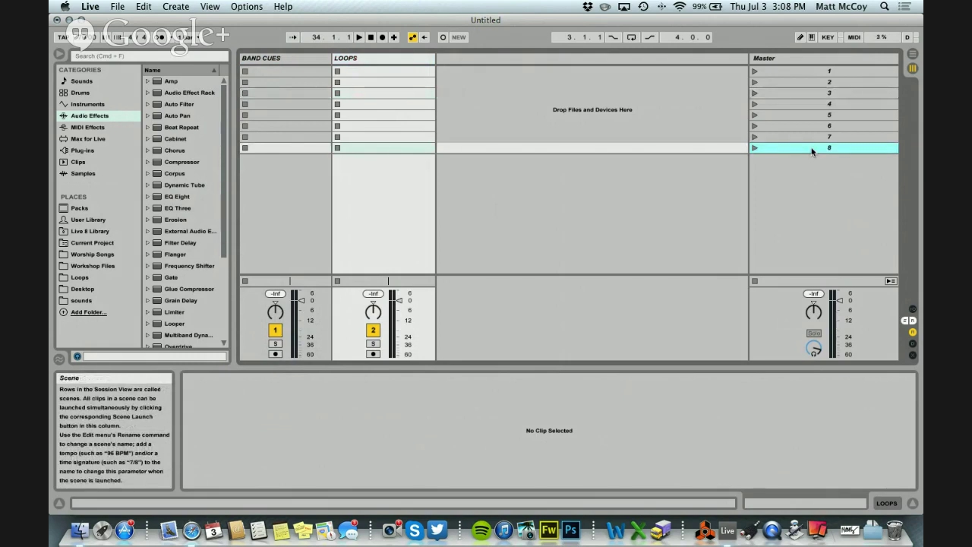
pyautogui.press('Delete')
pyautogui.press('Delete')
pyautogui.press('Delete')
pyautogui.press('Delete')
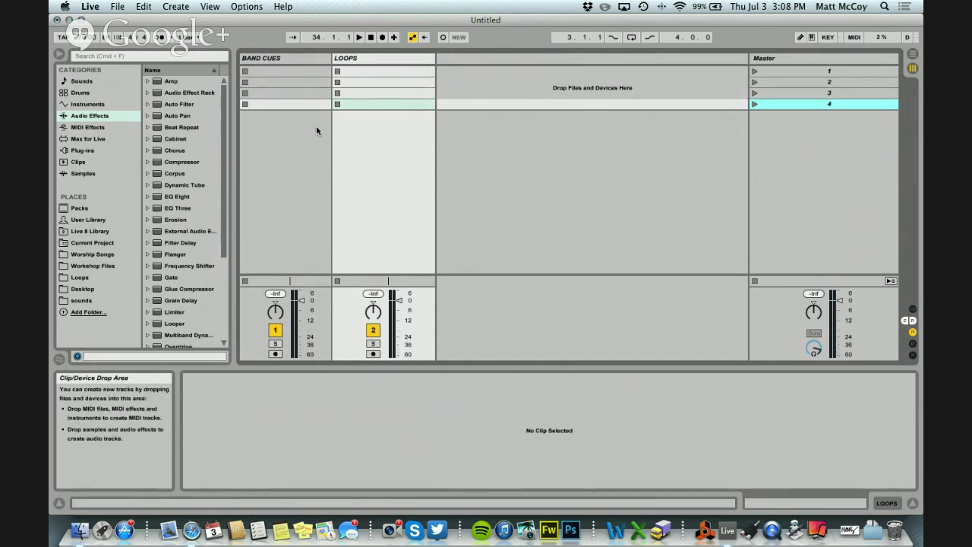
# - Widen the browser and preview several Pad sounds, including 5ths3 Glass Motion Pad, Bright Pad Filter Sweep and Bright6 Noise Glass Pad
pyautogui.moveTo(235, 200); pyautogui.dragTo(298, 199)
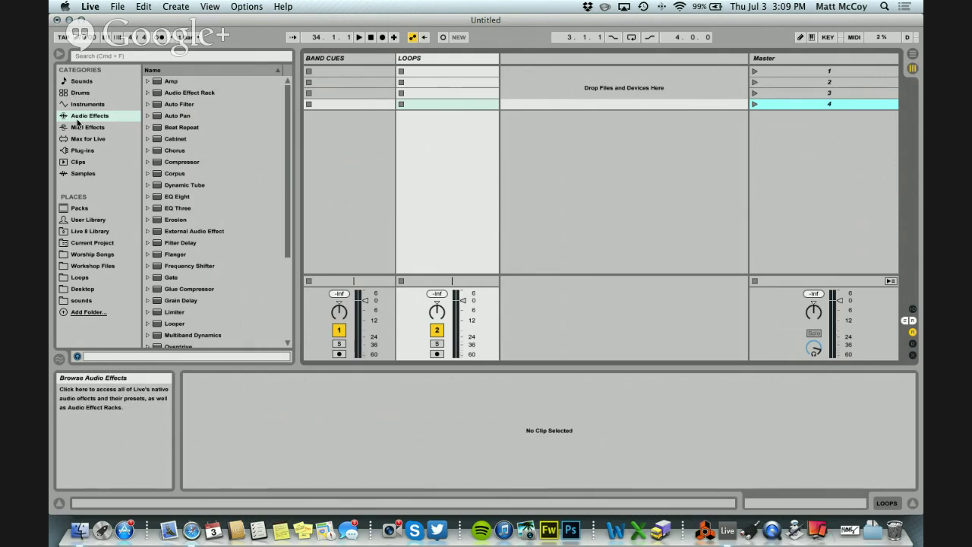
pyautogui.click(82, 81)
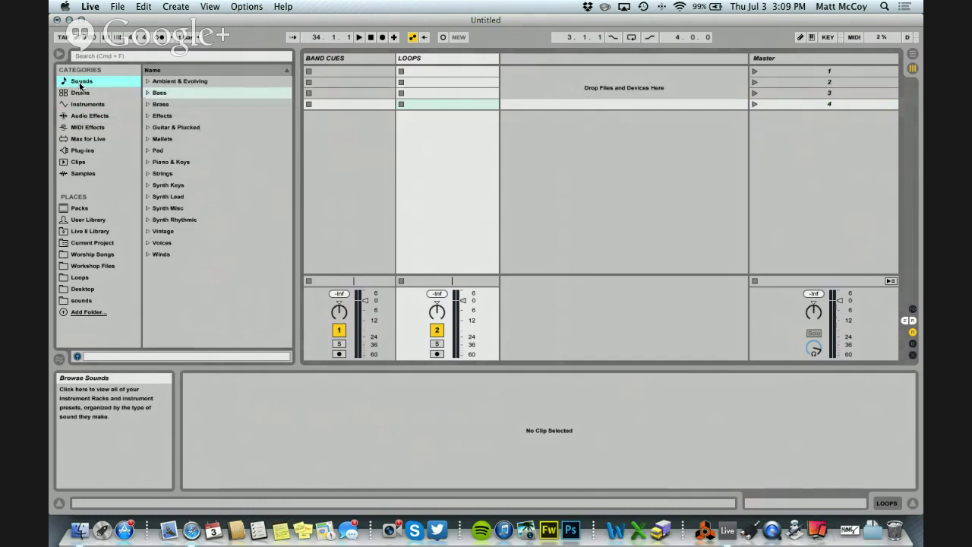
pyautogui.click(148, 151)
pyautogui.click(197, 196)
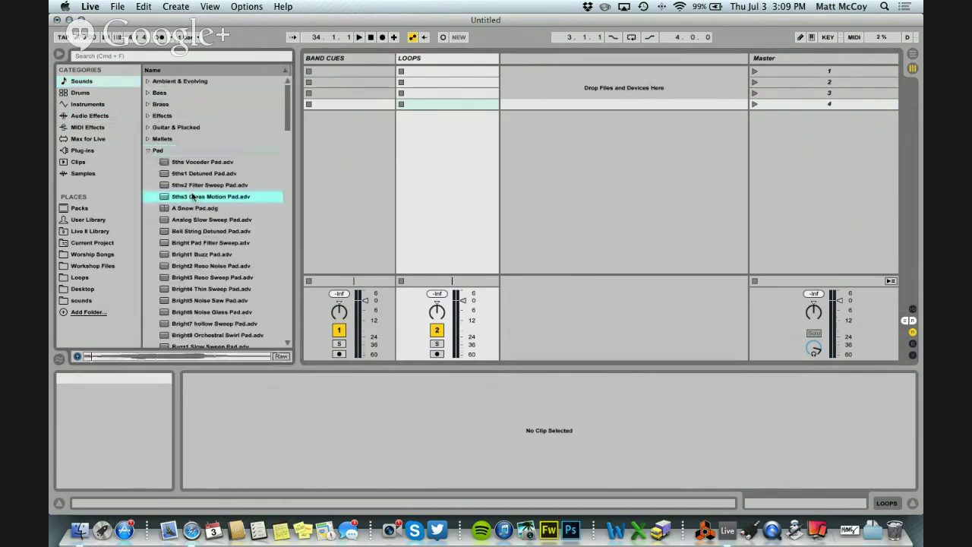
pyautogui.click(195, 219)
pyautogui.click(204, 243)
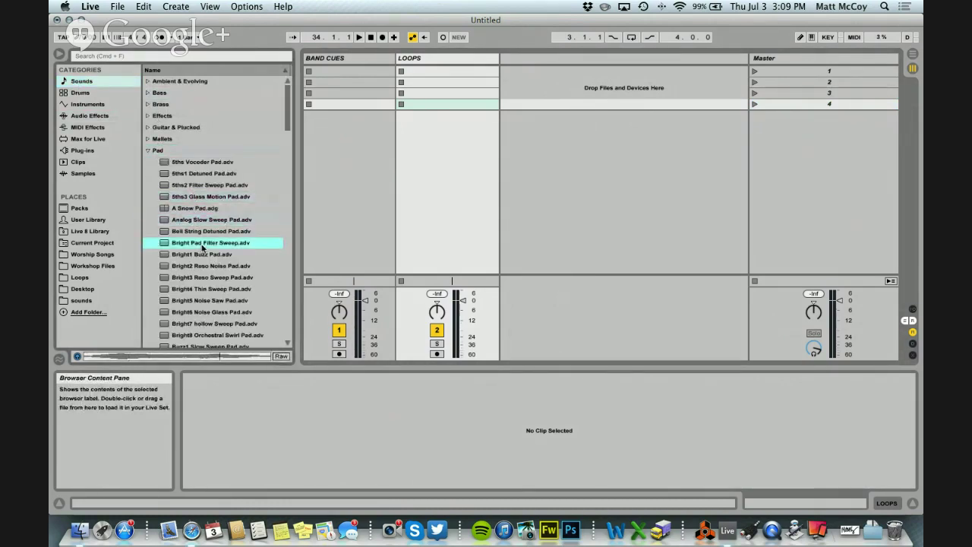
pyautogui.click(205, 288)
pyautogui.click(206, 312)
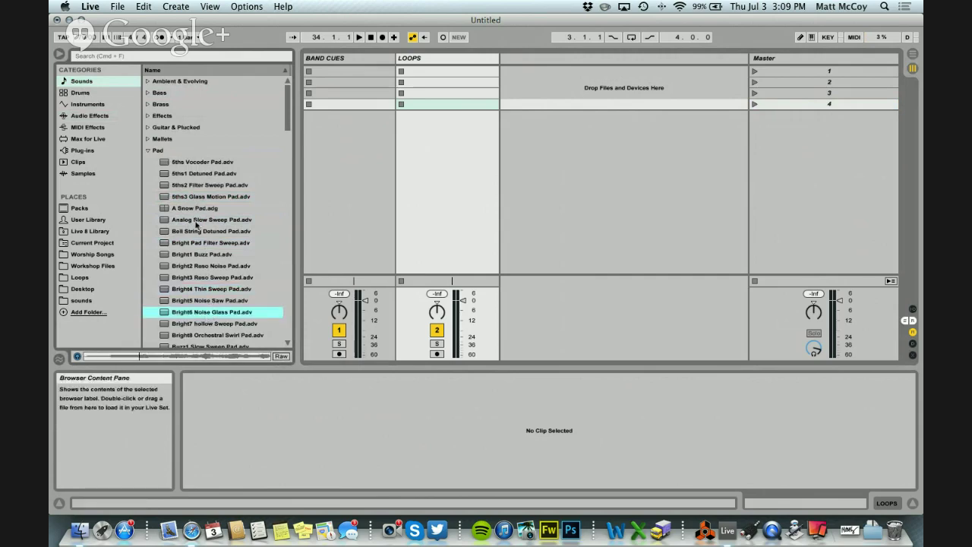
pyautogui.click(194, 208)
# - Preview several drum kits in the Drums category, including Acoustified Kit 05, Acoustified Kit 15 and Buzzer(Compressed)
pyautogui.click(84, 93)
pyautogui.click(194, 163)
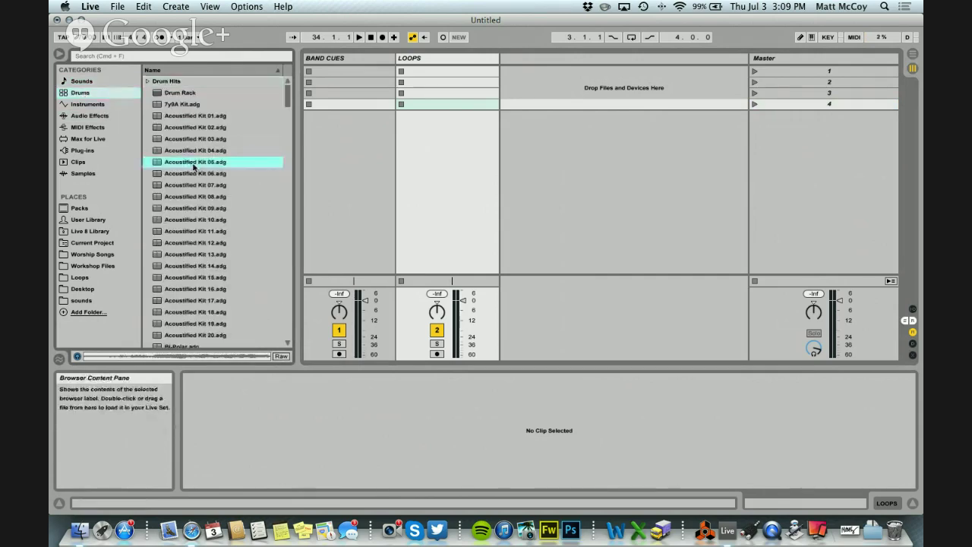
pyautogui.click(203, 219)
pyautogui.click(208, 277)
pyautogui.scroll(-5, 208, 230)
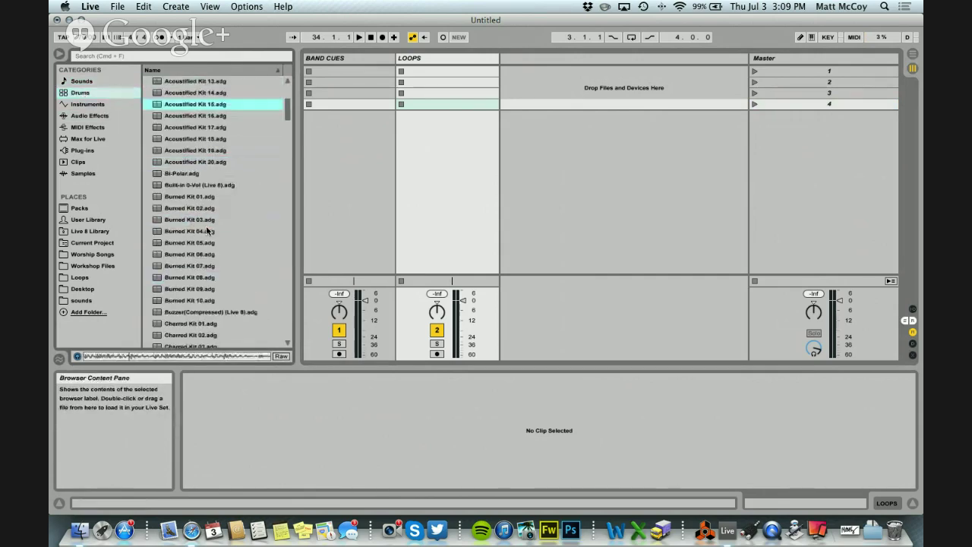
pyautogui.scroll(-1, 207, 230)
pyautogui.click(208, 220)
pyautogui.click(207, 254)
pyautogui.click(207, 287)
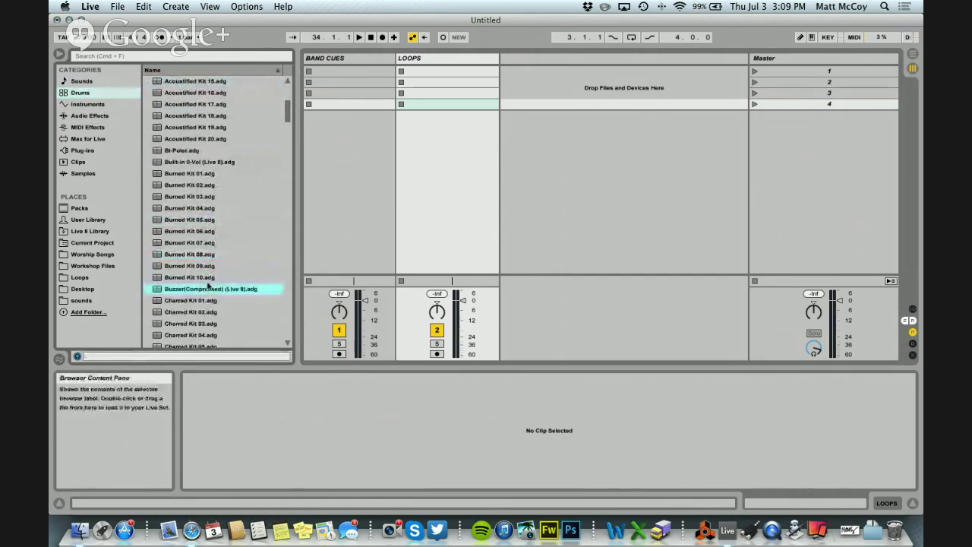
# - Browse the Audio Effects category and the To Sort folder in the Desktop place of the browser
pyautogui.click(89, 115)
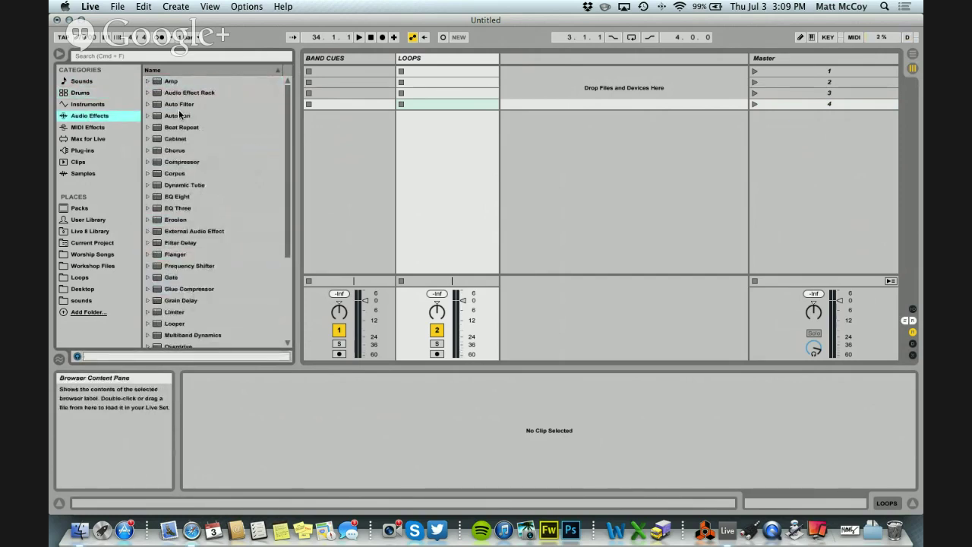
pyautogui.scroll(-5, 178, 167)
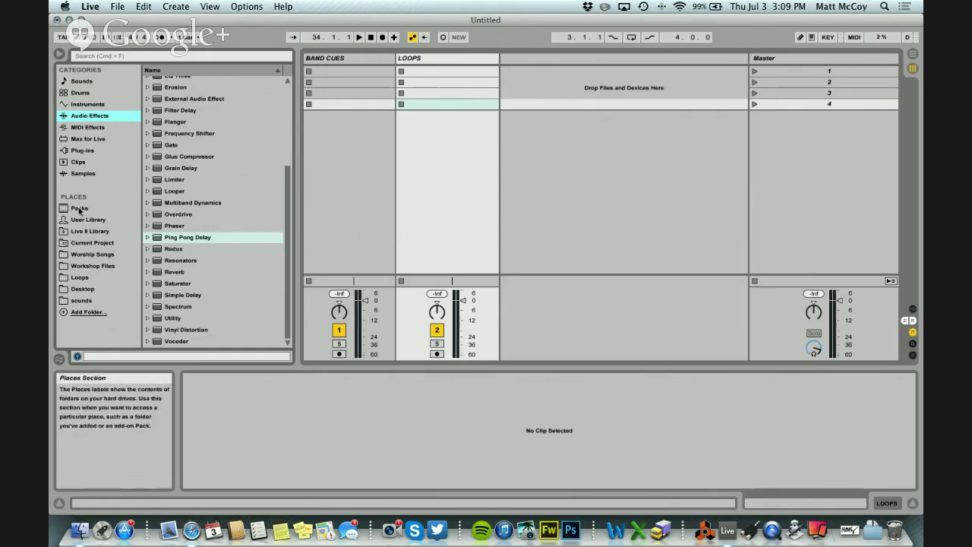
pyautogui.click(82, 288)
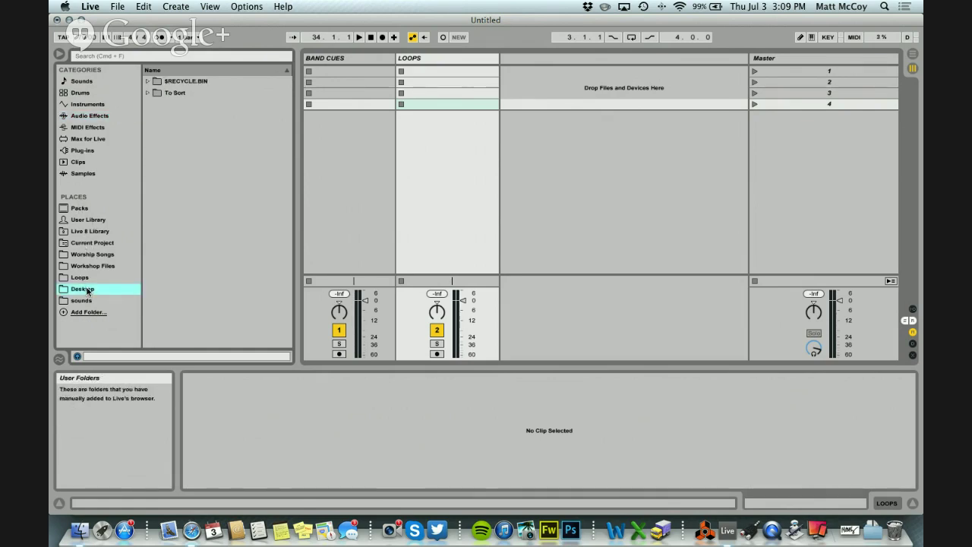
pyautogui.click(148, 82)
pyautogui.click(148, 93)
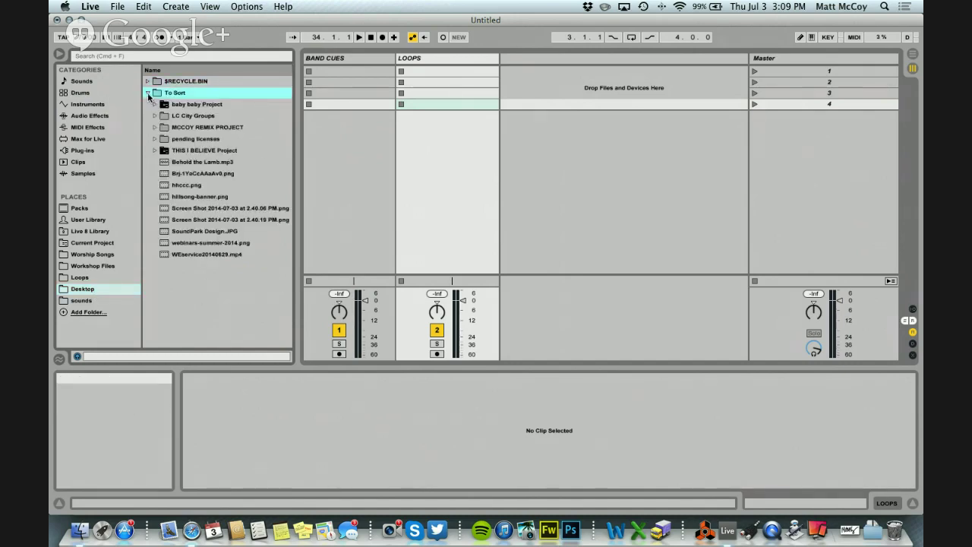
pyautogui.click(148, 93)
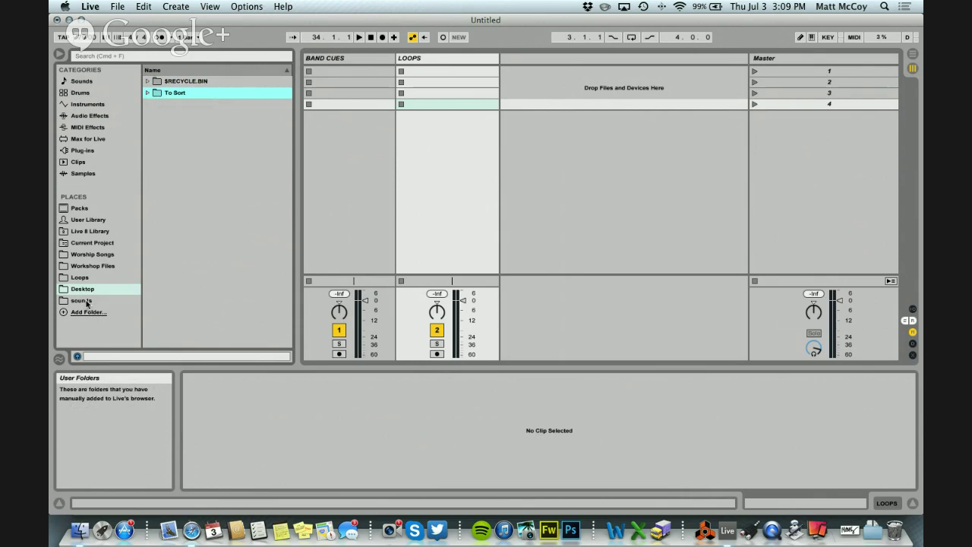
# - Expand the MY WORSHIP SONGS folder in the Workshop Files place and widen the browser slightly
pyautogui.click(86, 266)
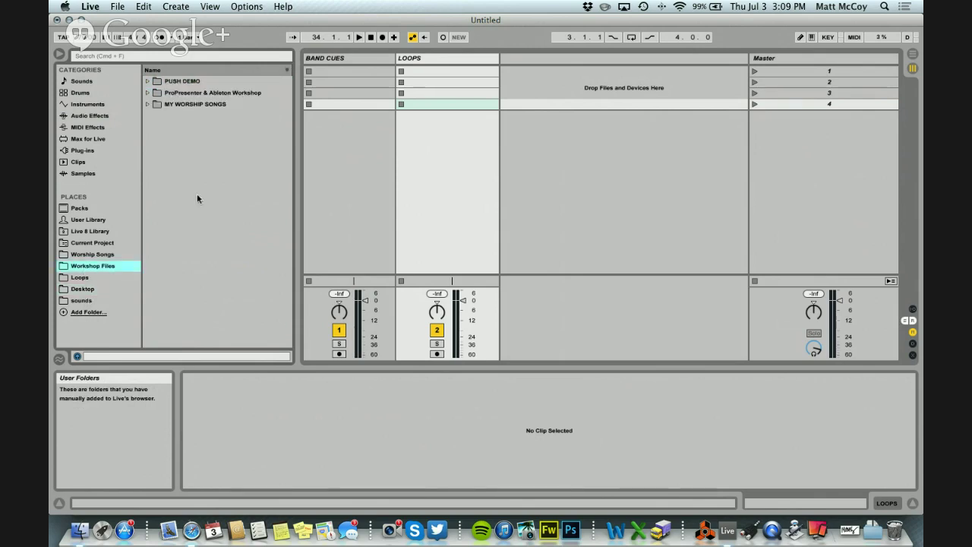
pyautogui.doubleClick(165, 105)
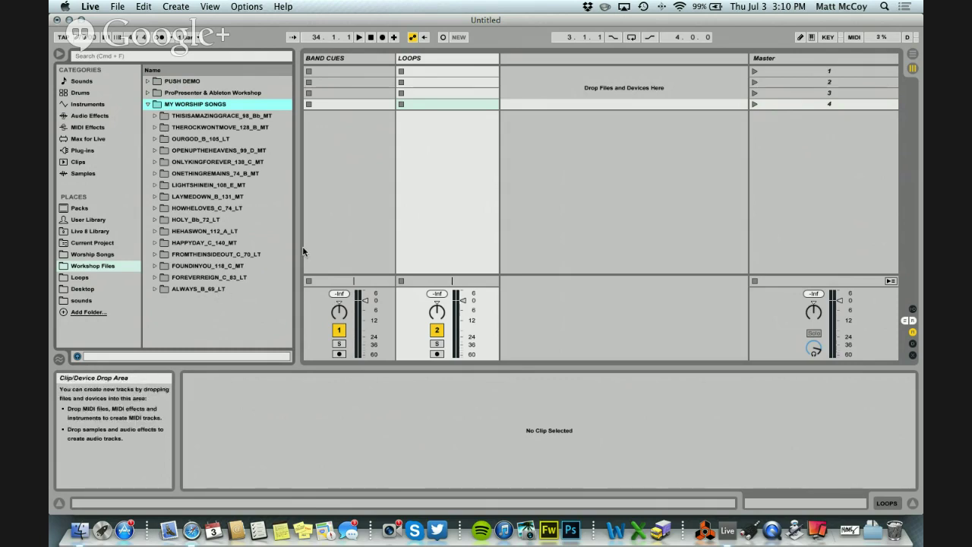
pyautogui.moveTo(298, 248); pyautogui.dragTo(313, 249)
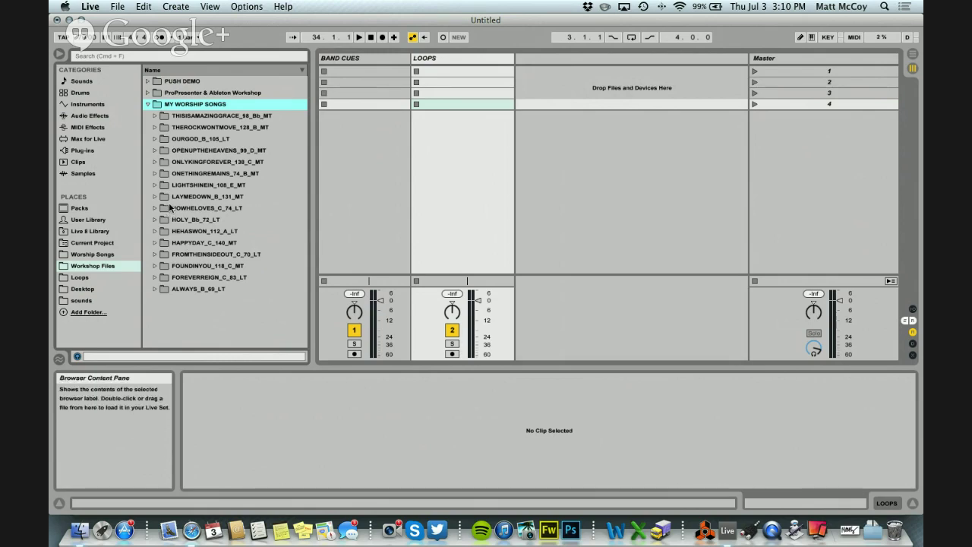
# - Load FOREVERREIGN_C_83_CUES.wav into the first BAND CUES slot and FOREVERREIGN_C_83_STEREO.wav into the first LOOPS slot, and launch both clips
pyautogui.click(155, 277)
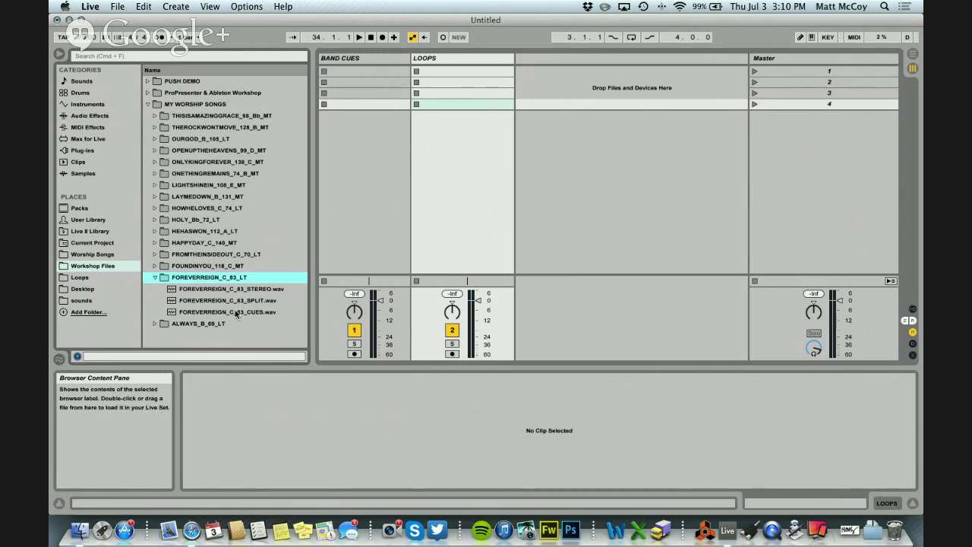
pyautogui.moveTo(226, 313); pyautogui.dragTo(354, 73)
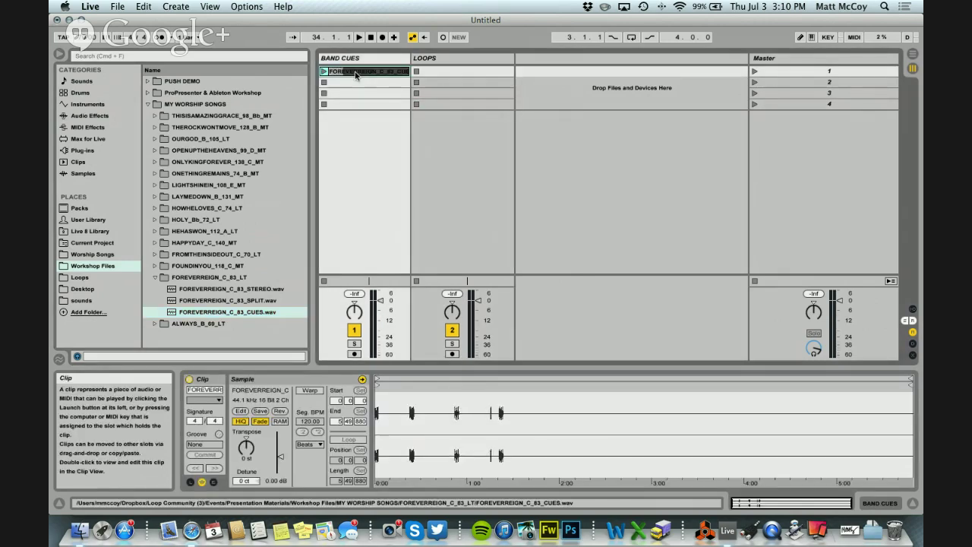
pyautogui.moveTo(232, 290); pyautogui.dragTo(460, 72)
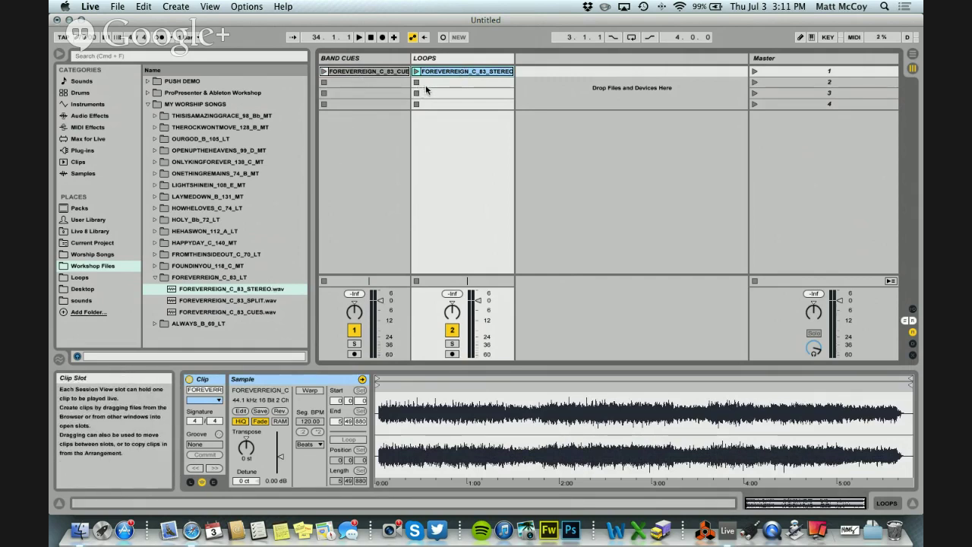
pyautogui.click(325, 71)
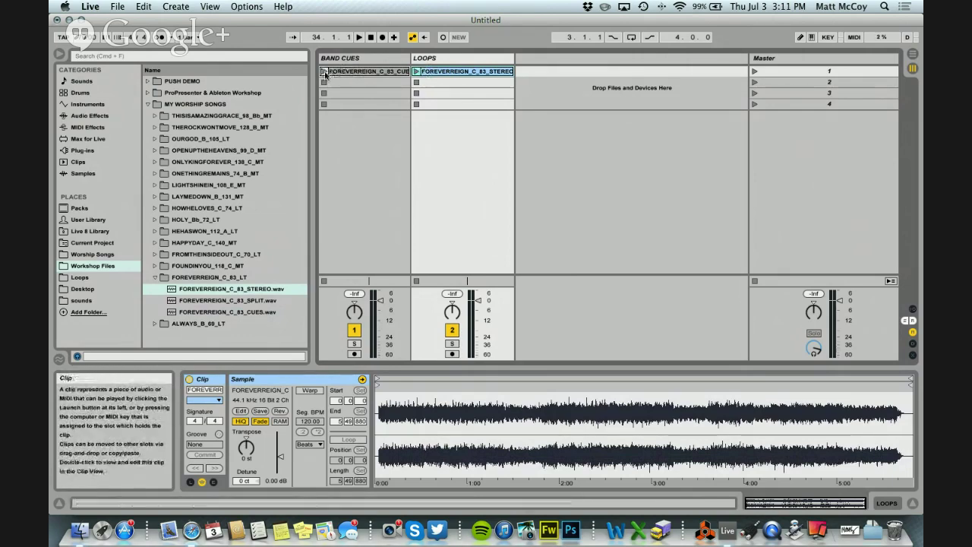
pyautogui.click(417, 72)
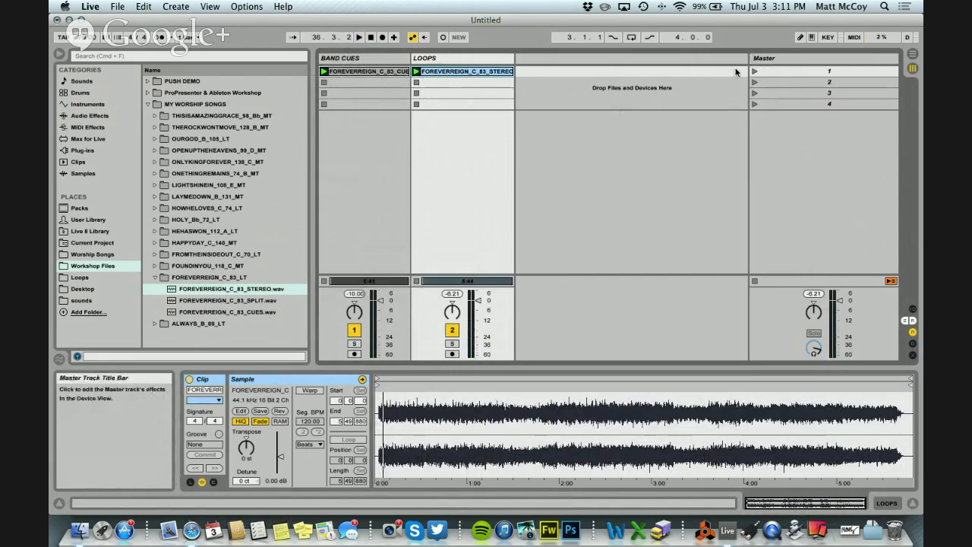
# - Rename scene 1 as FOREVER REIGN, launch the scene to hear both clips together, and stop playback
pyautogui.rightClick(826, 76)
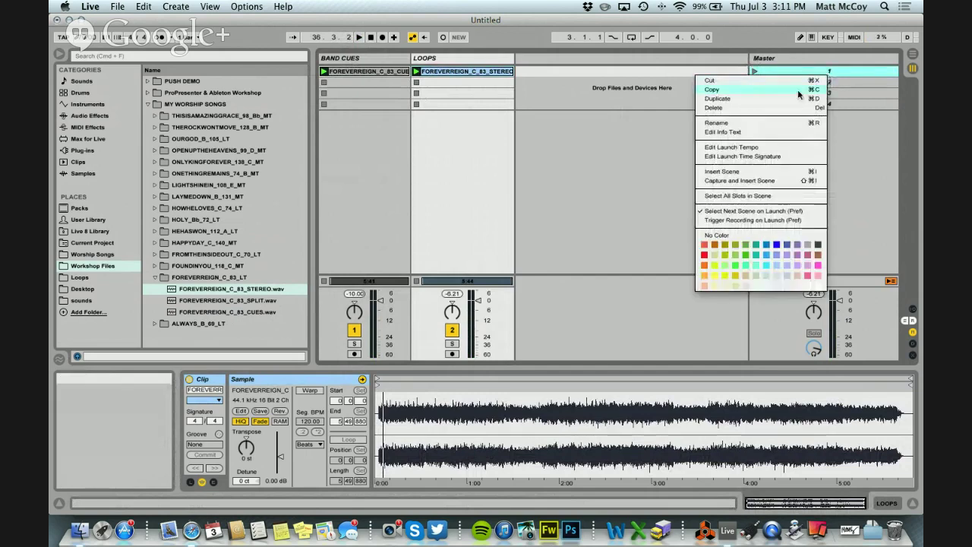
pyautogui.click(755, 121)
pyautogui.write('FOREVER REIGN')
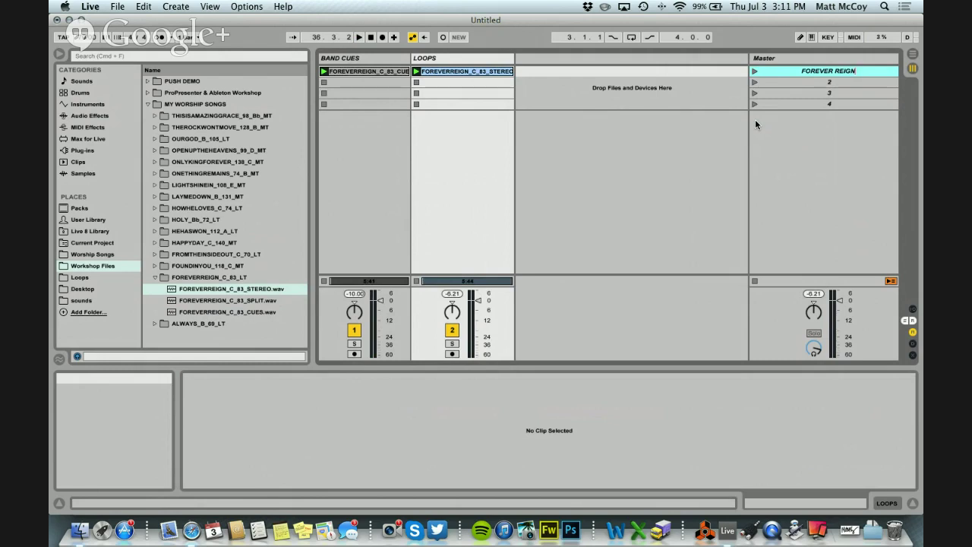
pyautogui.click(755, 72)
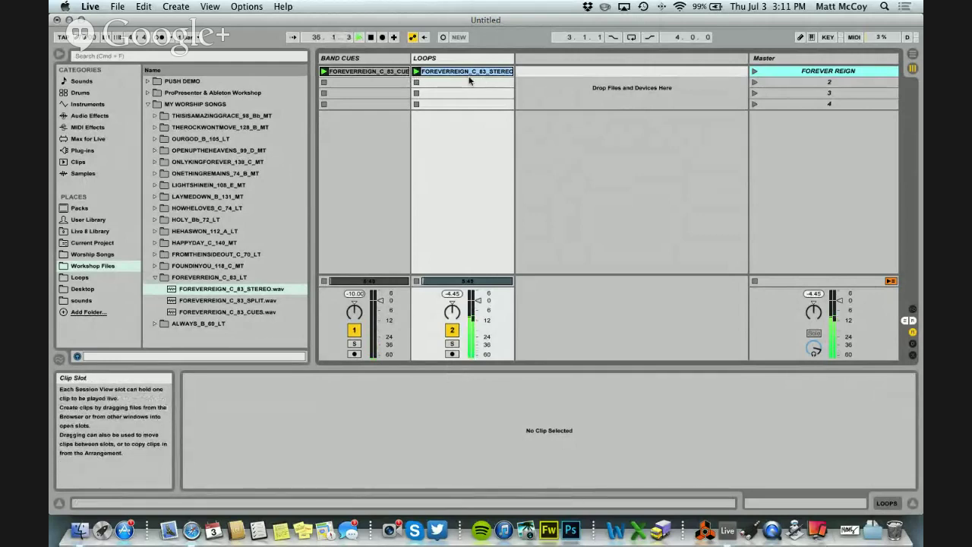
pyautogui.click(370, 38)
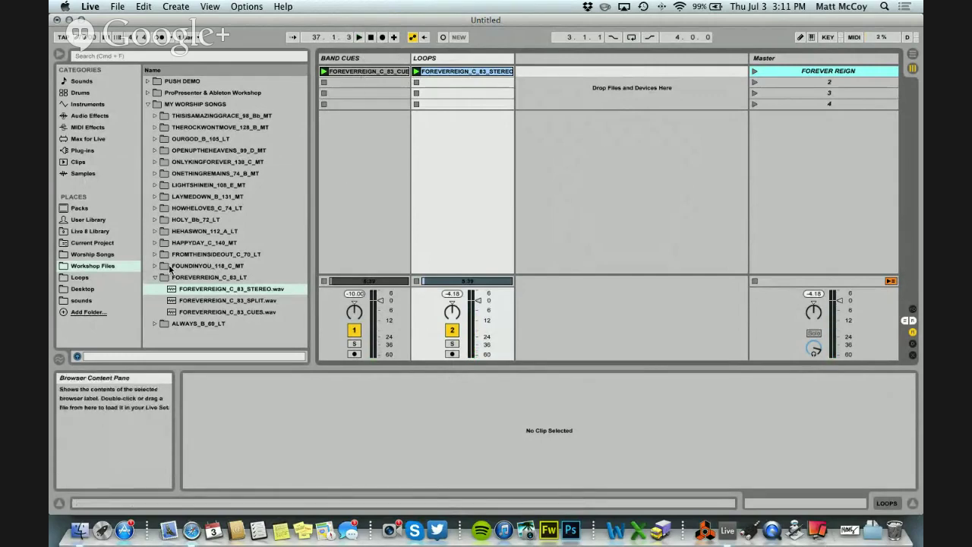
# - Load OURGOD_B_105_CUES.wav into the second BAND CUES slot and OURGOD_B_105_STEREO.wav into the second LOOPS slot
pyautogui.click(157, 278)
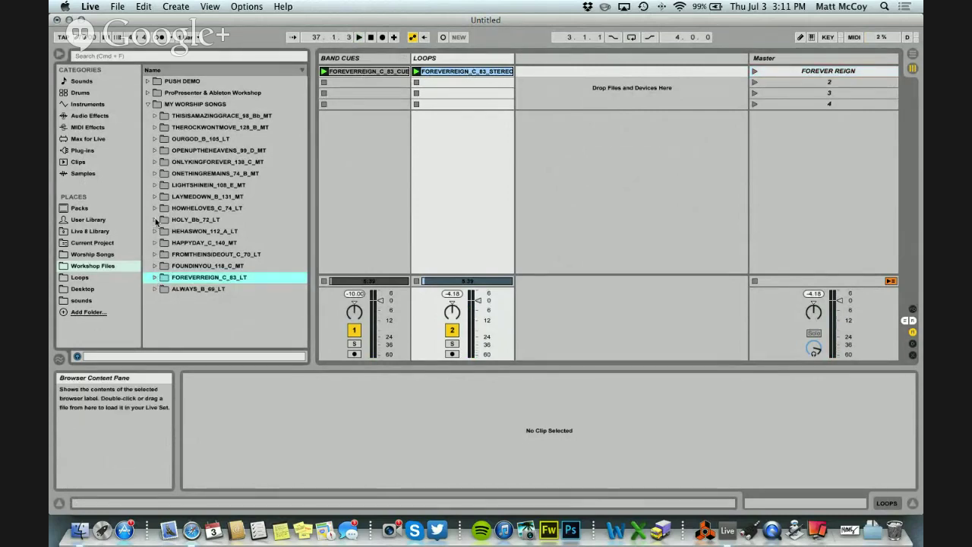
pyautogui.click(155, 139)
pyautogui.moveTo(230, 175); pyautogui.dragTo(328, 82)
pyautogui.click(228, 152)
pyautogui.moveTo(228, 154); pyautogui.dragTo(456, 82)
# - Rename scene 2 as OUR GOD, launch the scene and stop playback
pyautogui.click(804, 84)
pyautogui.rightClick(804, 84)
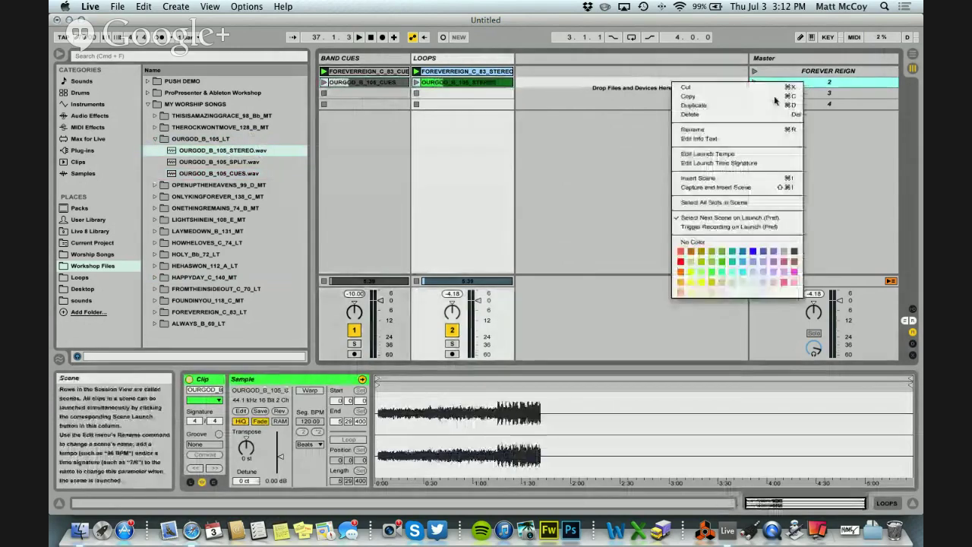
pyautogui.click(740, 129)
pyautogui.write('OUR GOD')
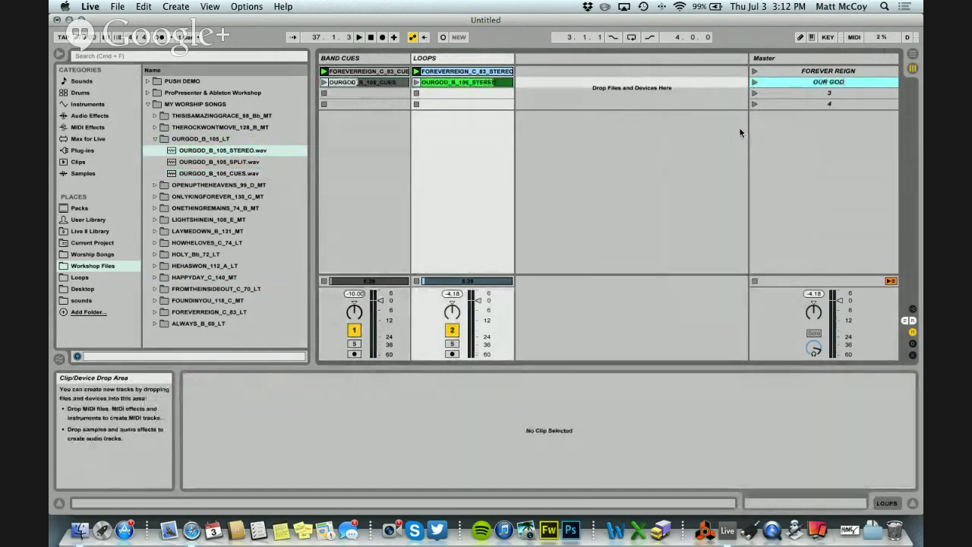
pyautogui.press('Return')
pyautogui.click(755, 82)
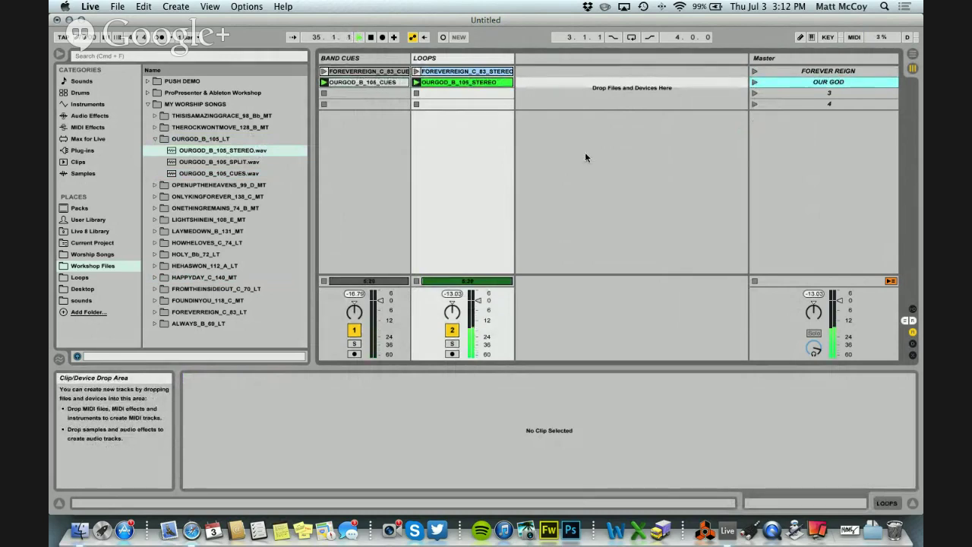
pyautogui.click(372, 38)
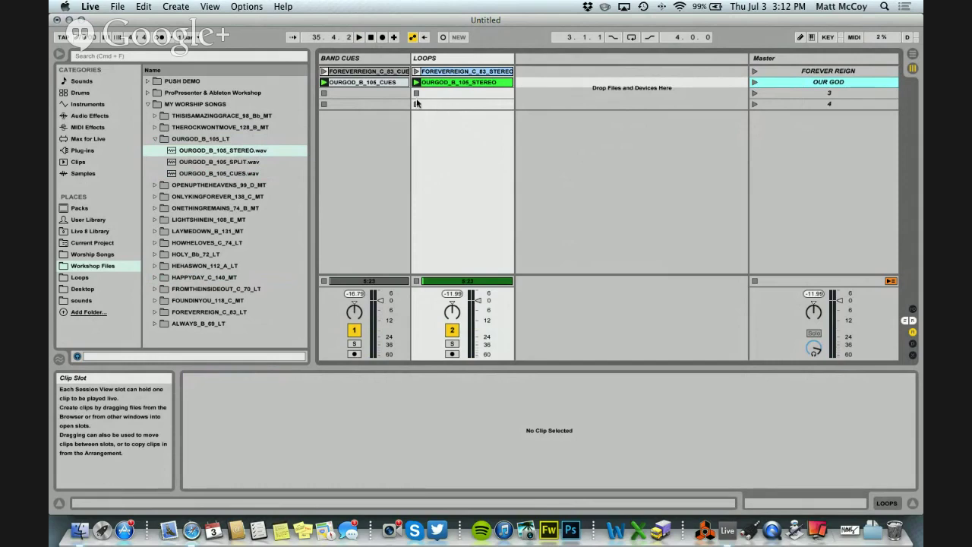
# - Color both FOREVERREIGN clips and the FOREVER REIGN scene orange
pyautogui.click(373, 73)
pyautogui.keyDown('shift'); pyautogui.click(478, 72); pyautogui.keyUp('shift')
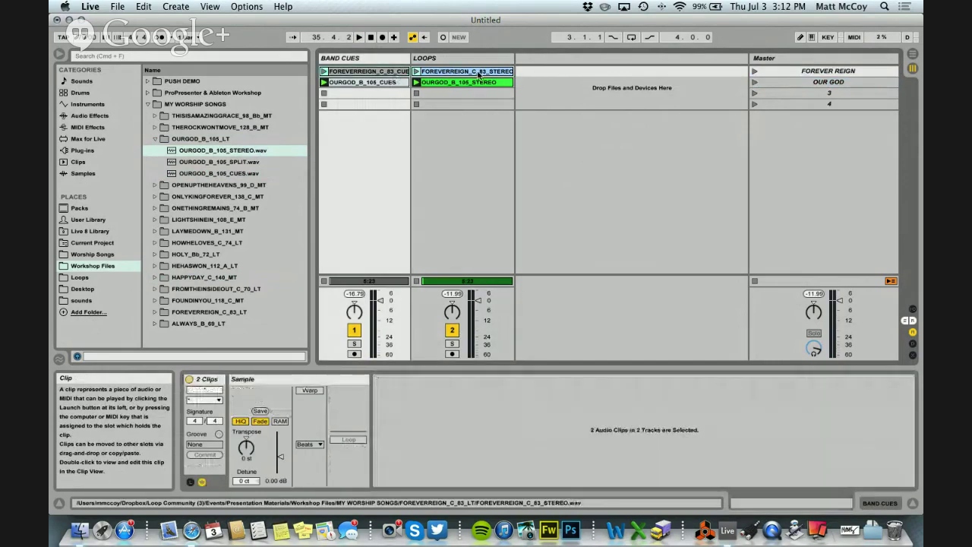
pyautogui.rightClick(478, 72)
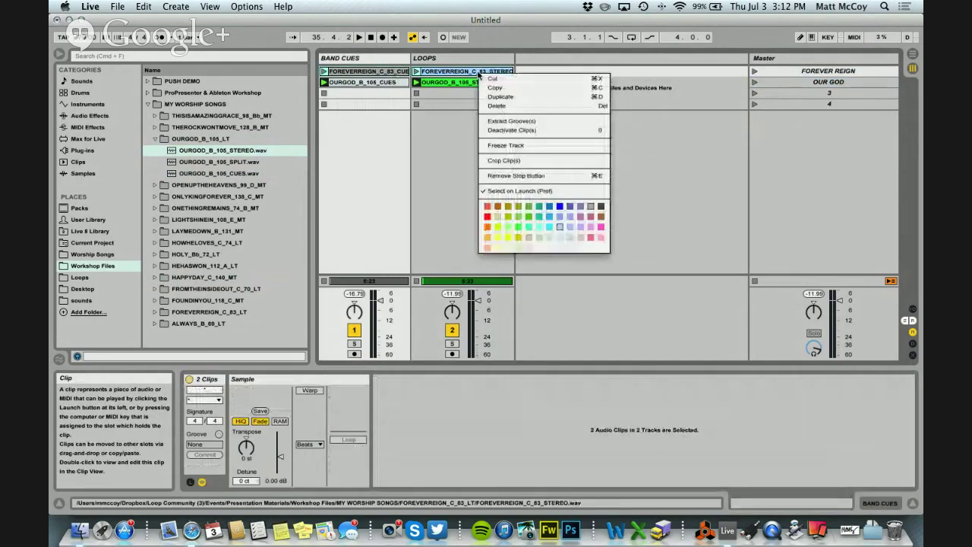
pyautogui.click(488, 226)
pyautogui.click(799, 73)
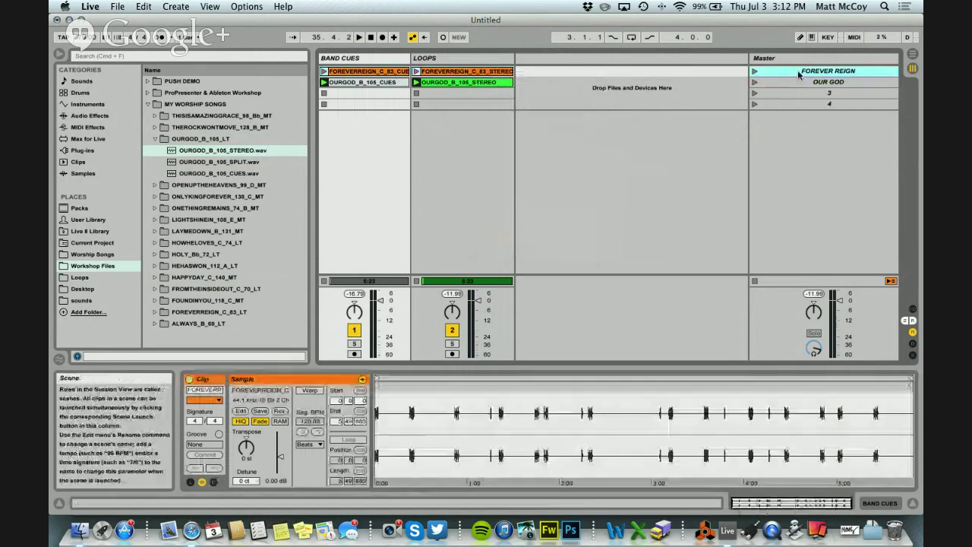
pyautogui.rightClick(799, 74)
pyautogui.click(738, 228)
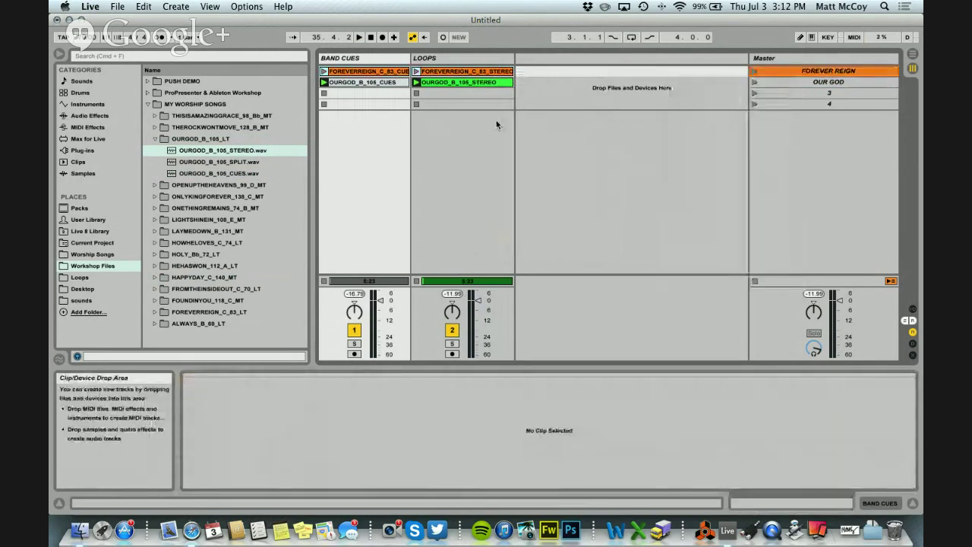
# - Color both OURGOD clips and the OUR GOD scene cyan
pyautogui.click(376, 84)
pyautogui.keyDown('shift'); pyautogui.click(460, 82); pyautogui.keyUp('shift')
pyautogui.rightClick(460, 82)
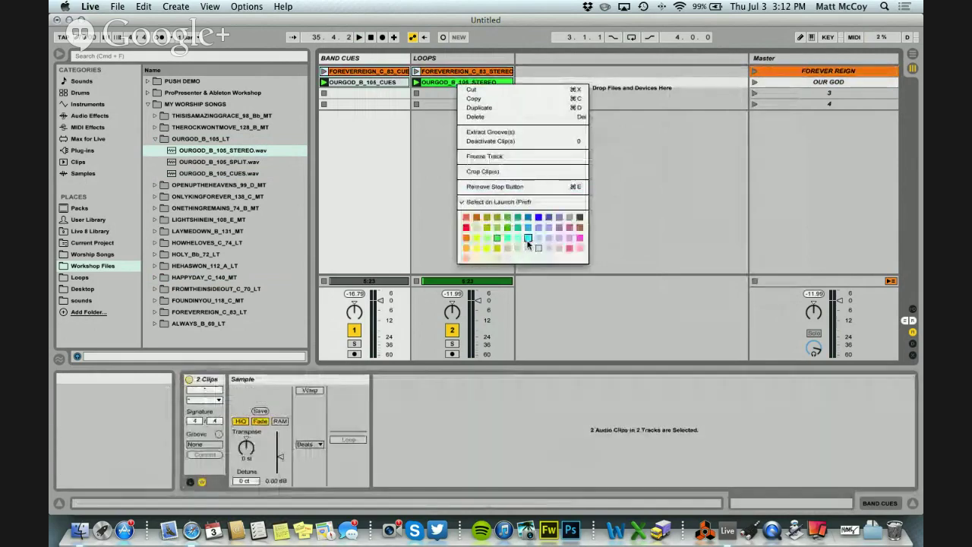
pyautogui.click(527, 239)
pyautogui.click(827, 82)
pyautogui.rightClick(828, 82)
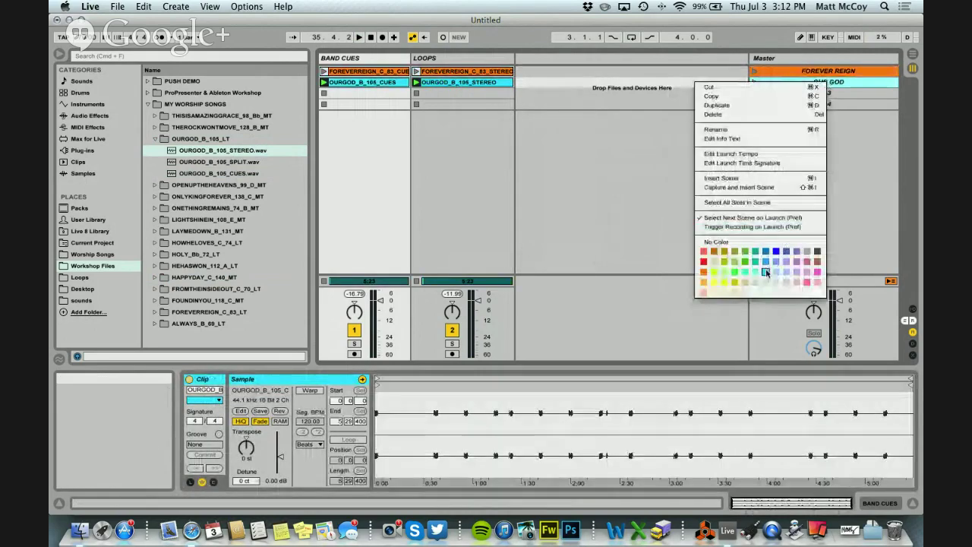
pyautogui.click(765, 271)
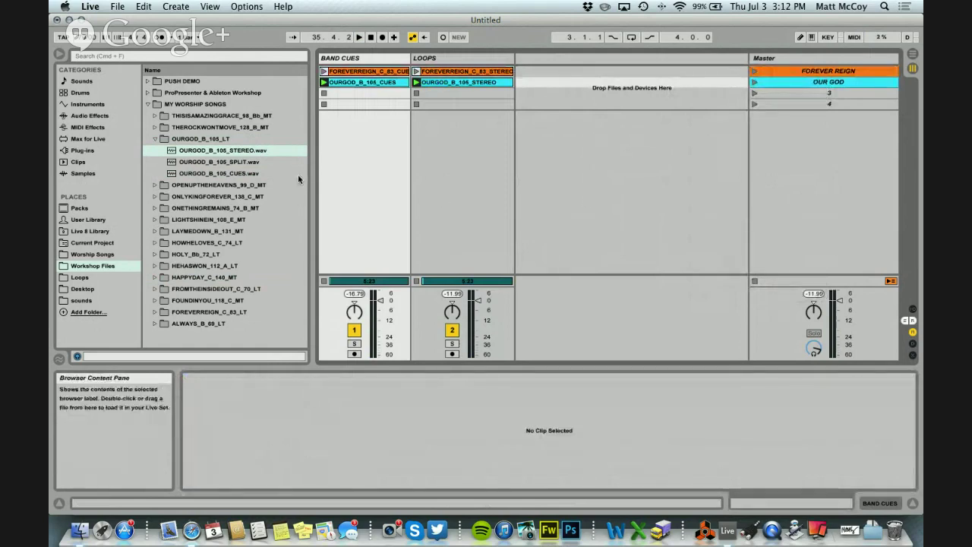
# - Load HOWHELOVES_C_74_CUES.wav into the third BAND CUES slot and HOWHELOVES_C_74_STEREO.wav into the third LOOPS slot
pyautogui.click(156, 140)
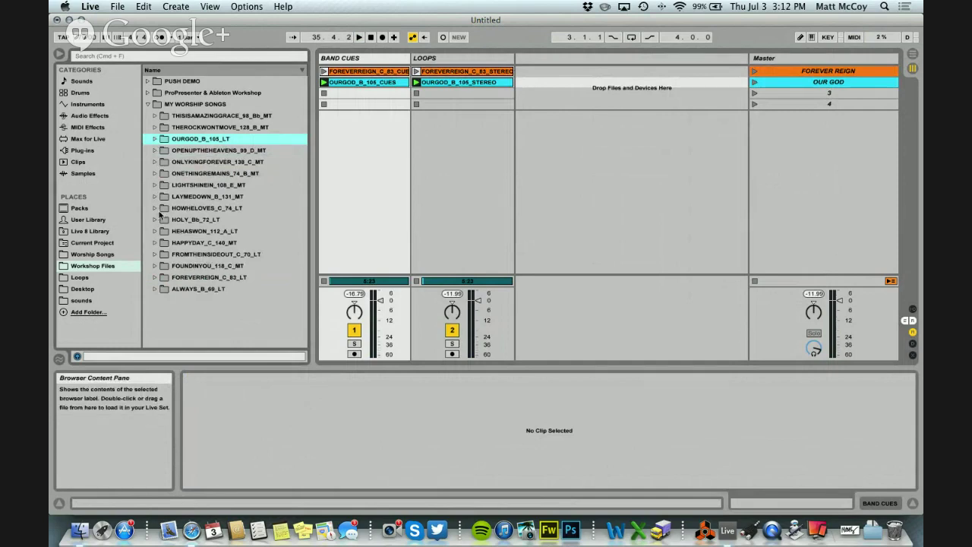
pyautogui.click(154, 208)
pyautogui.moveTo(231, 244); pyautogui.dragTo(367, 94)
pyautogui.moveTo(228, 220); pyautogui.dragTo(455, 93)
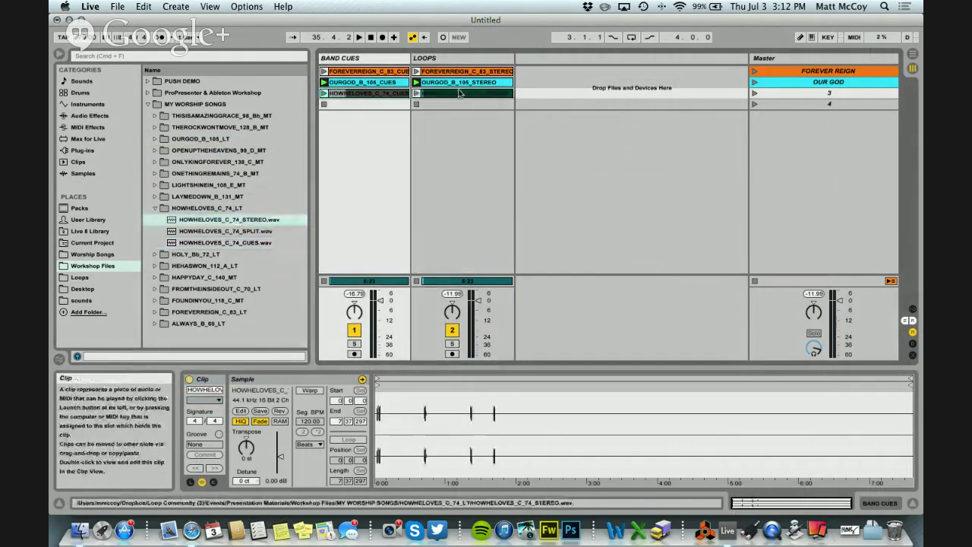
# - Color both HOWHELOVES clips and scene 3 yellow
pyautogui.keyDown('shift'); pyautogui.click(393, 94); pyautogui.keyUp('shift')
pyautogui.rightClick(459, 92)
pyautogui.click(480, 248)
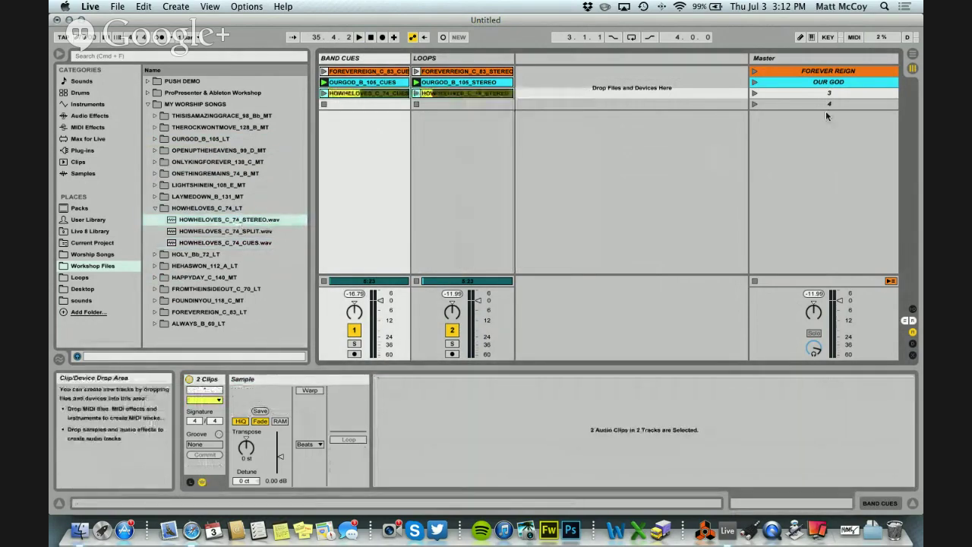
pyautogui.click(828, 93)
pyautogui.rightClick(828, 92)
pyautogui.click(726, 305)
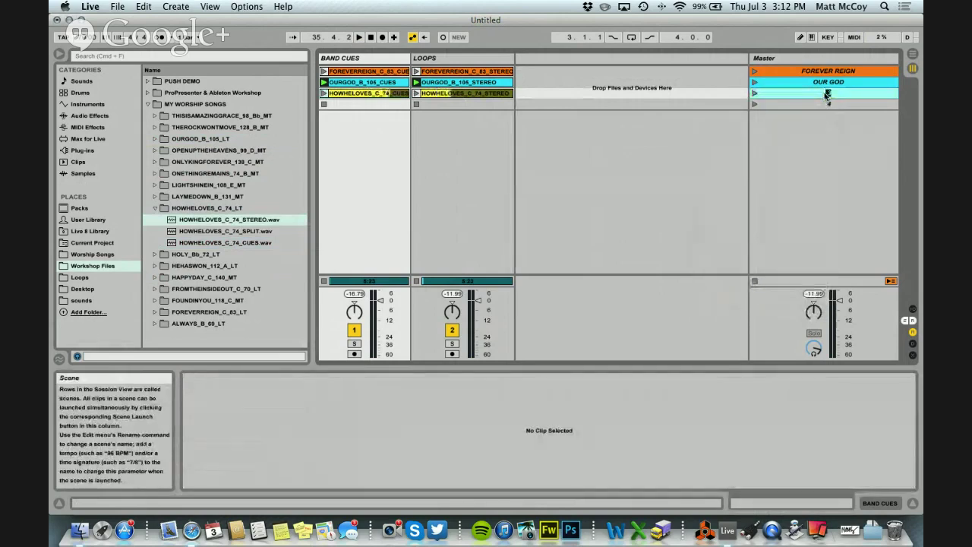
# - Rename scene 3 as HOW HE LOVES
pyautogui.press('super+r')
pyautogui.write('HOW HE LOVES')
pyautogui.press('Return')
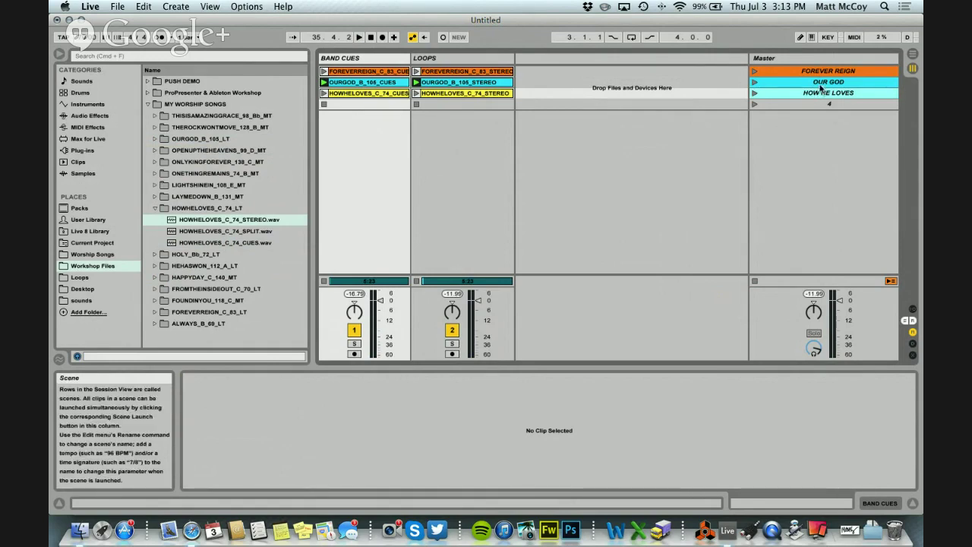
# - Move the OUR GOD scene above the FOREVER REIGN scene
pyautogui.moveTo(820, 84); pyautogui.dragTo(838, 70)
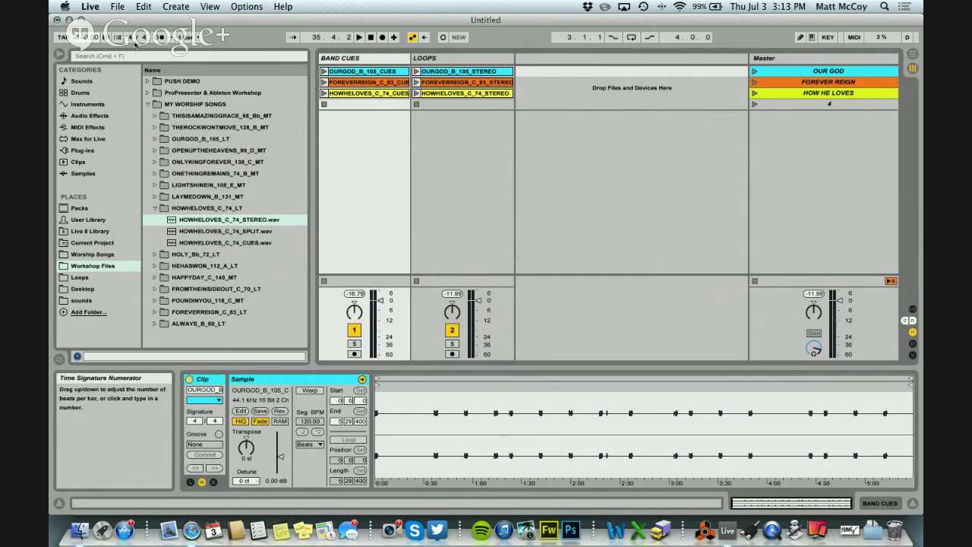
# - Turn on the metronome and play the OUR GOD scene briefly against its click
pyautogui.click(161, 38)
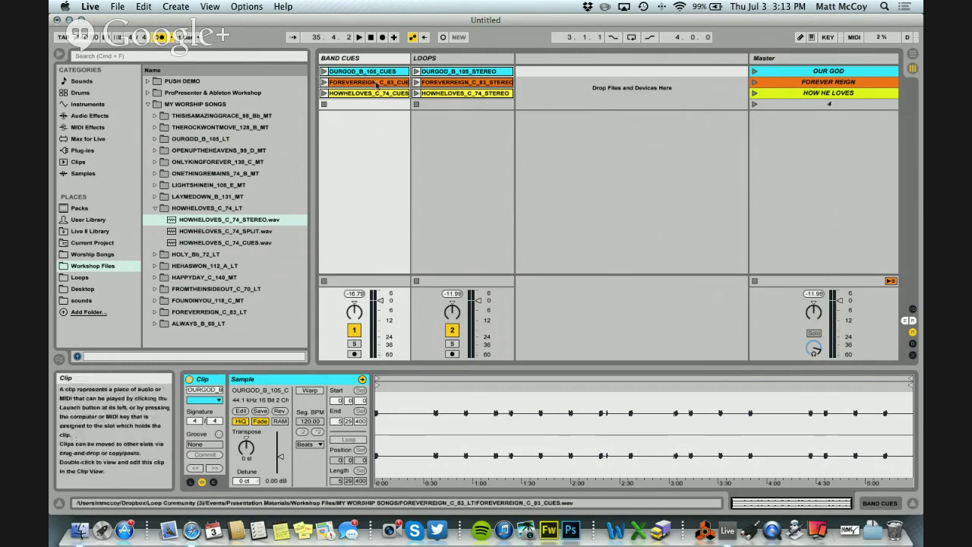
pyautogui.click(754, 71)
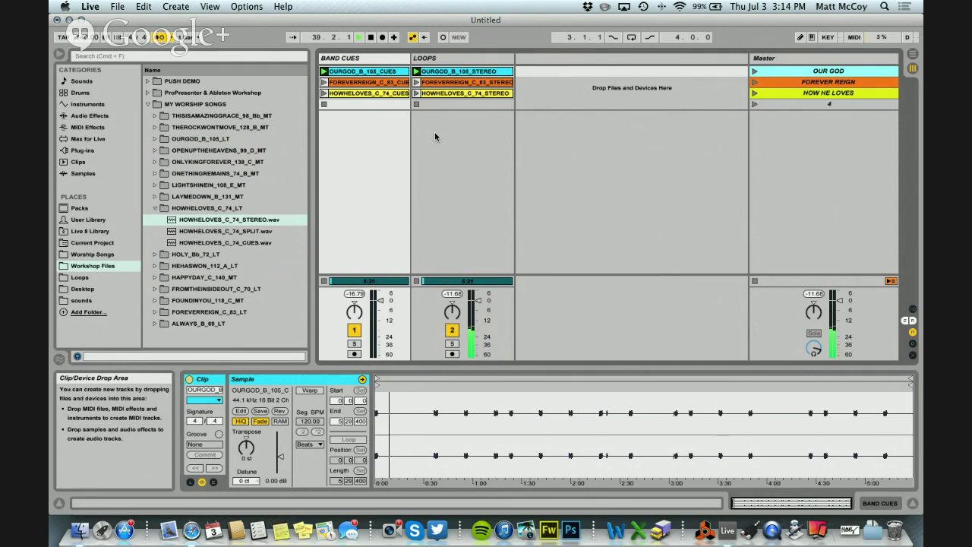
pyautogui.click(371, 37)
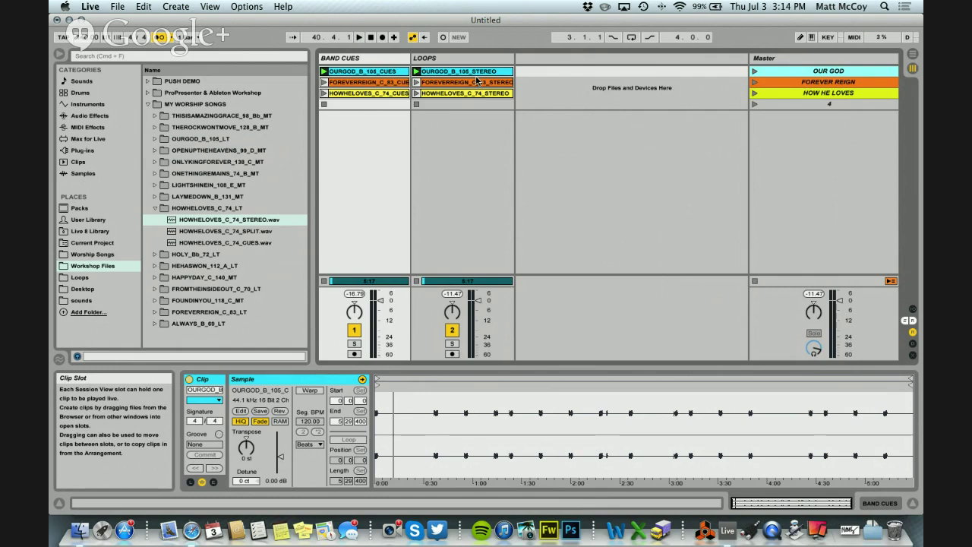
# - Set the OUR GOD scene's launch tempo to 105 BPM and test it by playing the scene briefly
pyautogui.rightClick(838, 74)
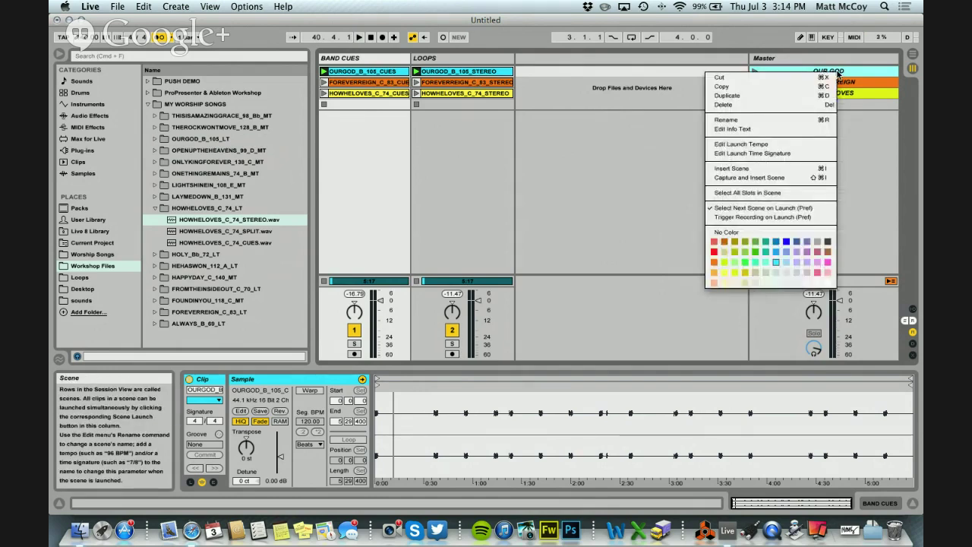
pyautogui.click(764, 144)
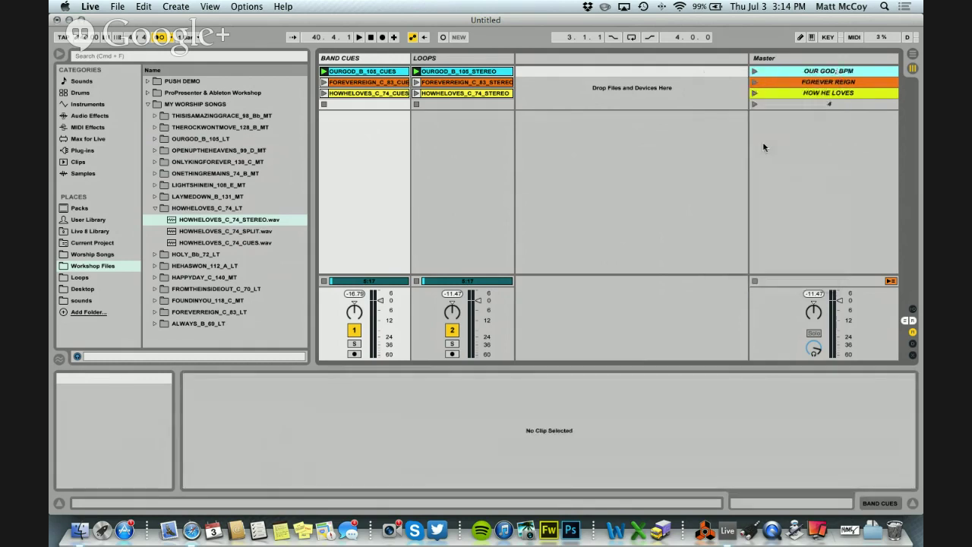
pyautogui.write('105')
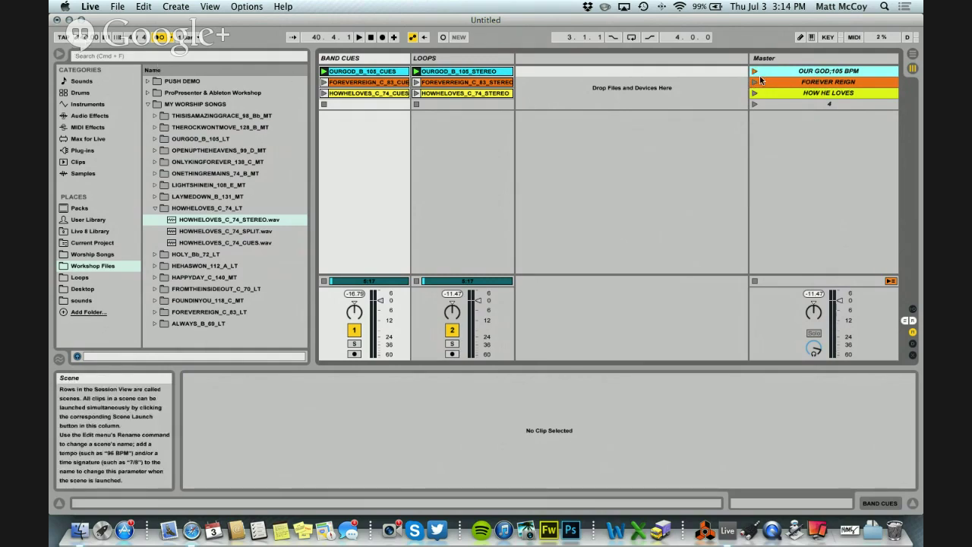
pyautogui.click(754, 71)
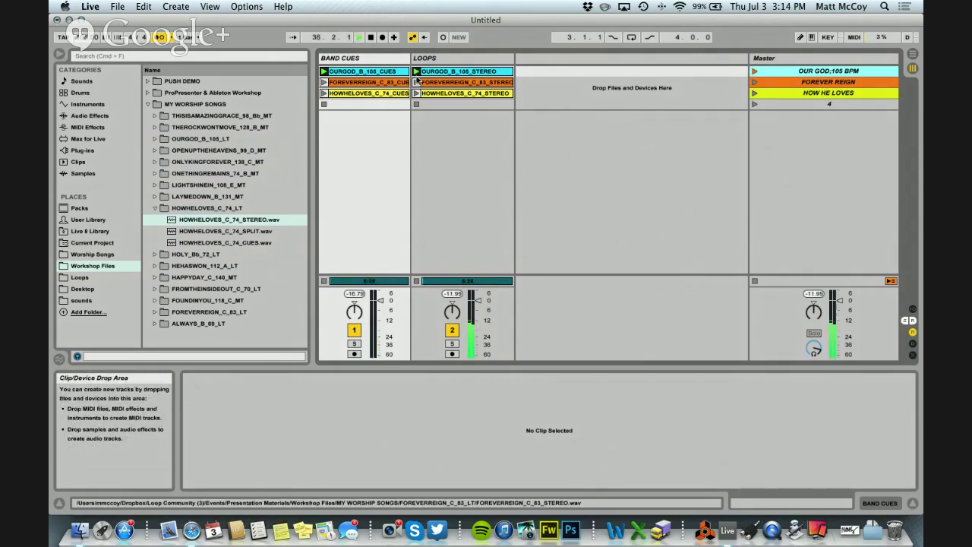
pyautogui.click(369, 37)
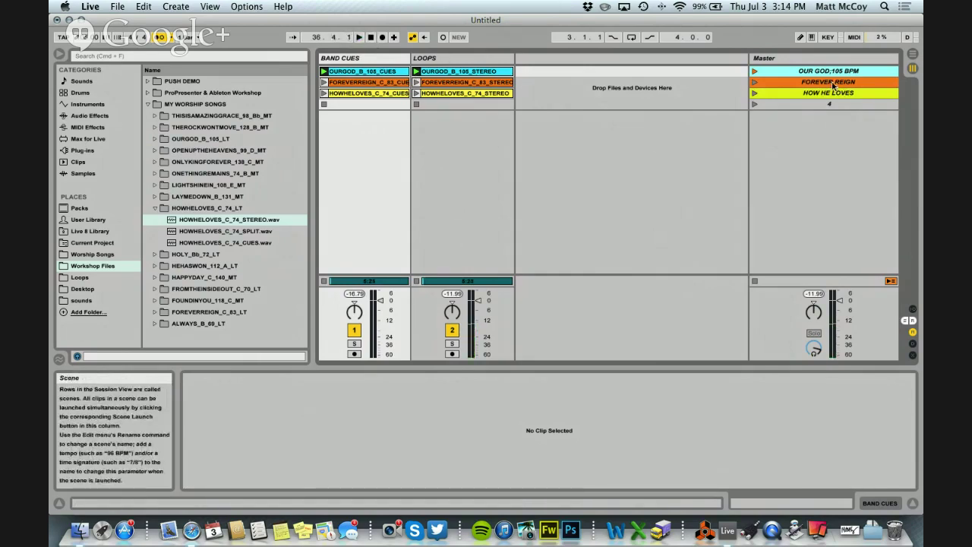
# - Play the FOREVER REIGN scene and set its launch tempo to 83 BPM
pyautogui.click(754, 82)
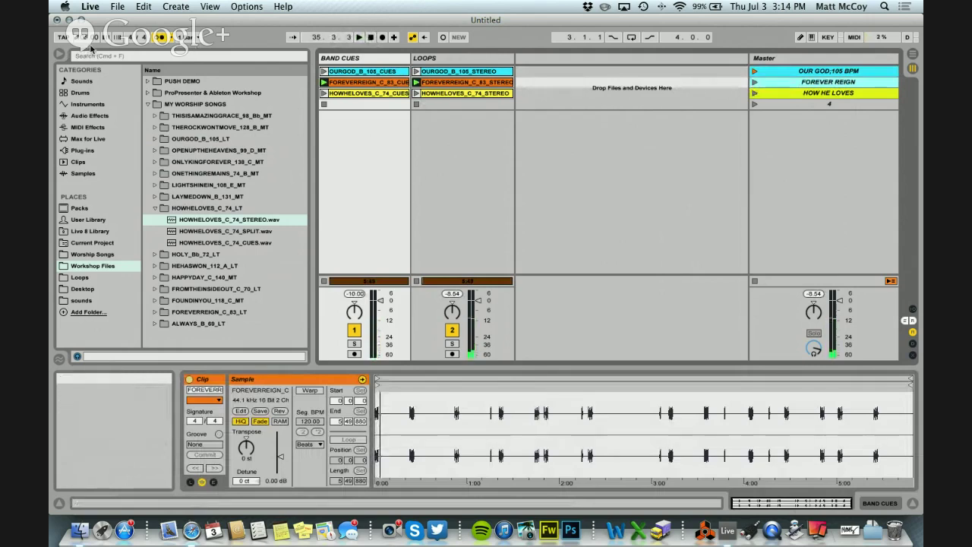
pyautogui.rightClick(824, 86)
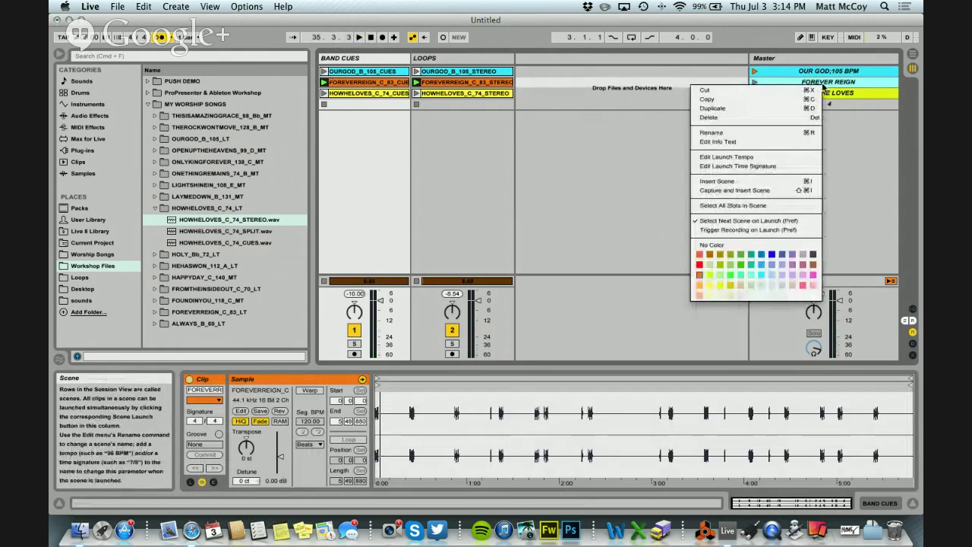
pyautogui.click(755, 155)
pyautogui.write('83')
pyautogui.press('Return')
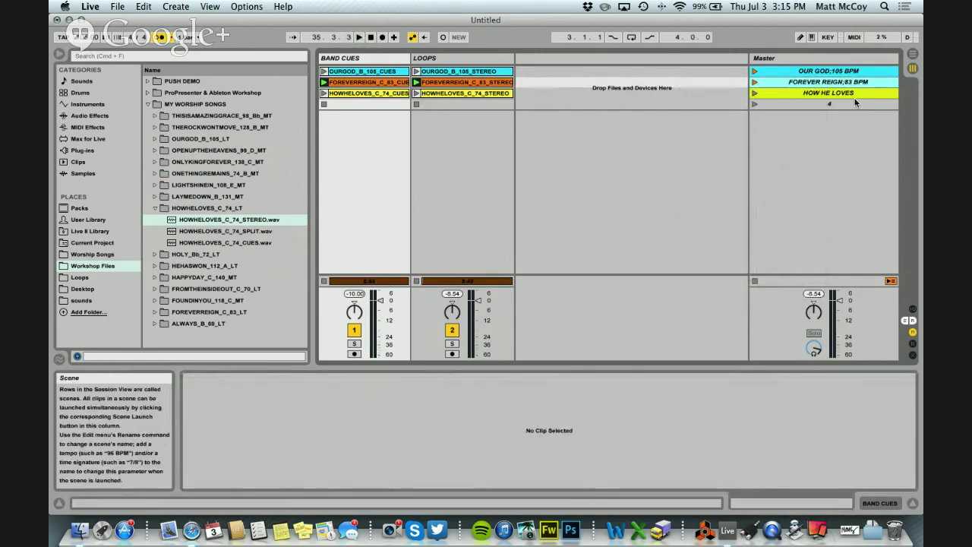
# - Set the HOW HE LOVES scene's launch tempo to 74 BPM and launch the scene to test it
pyautogui.rightClick(848, 94)
pyautogui.click(785, 169)
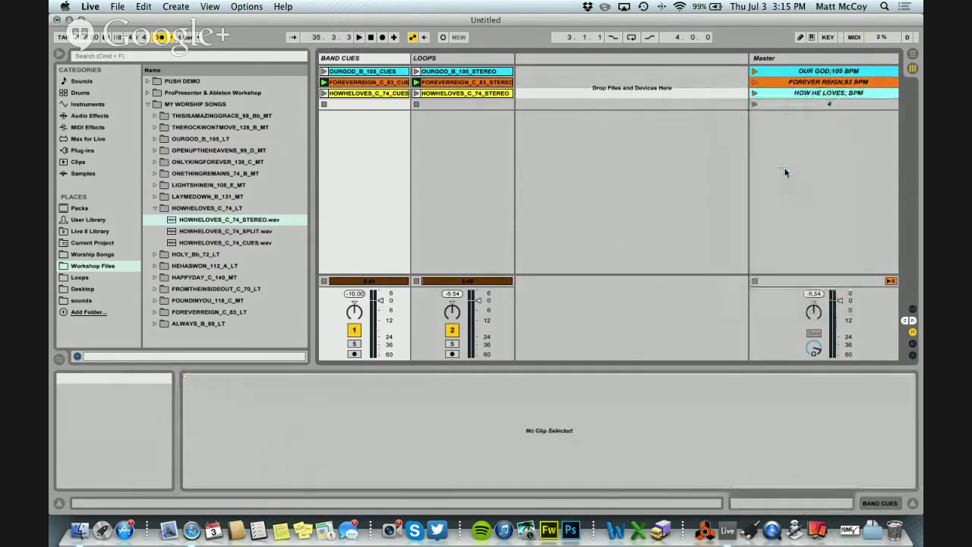
pyautogui.write('74')
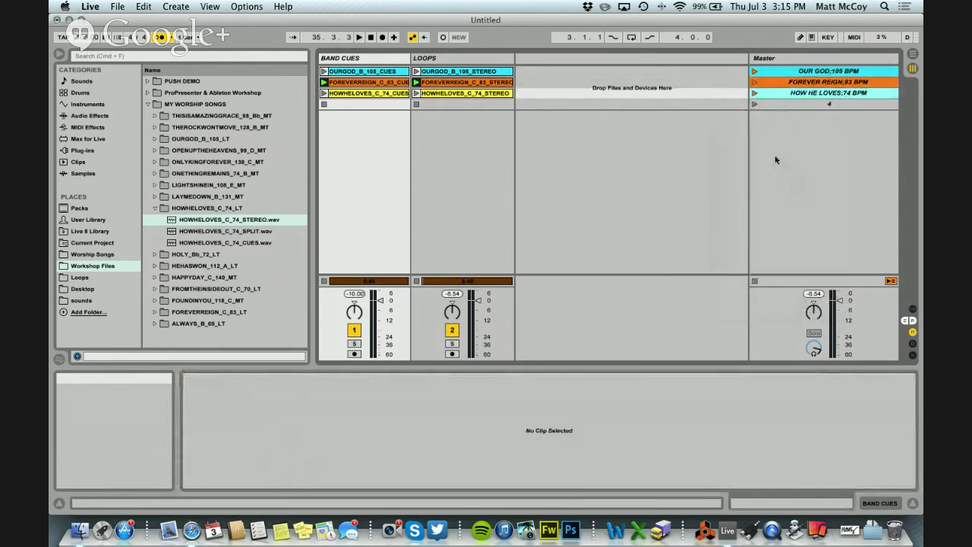
pyautogui.click(755, 91)
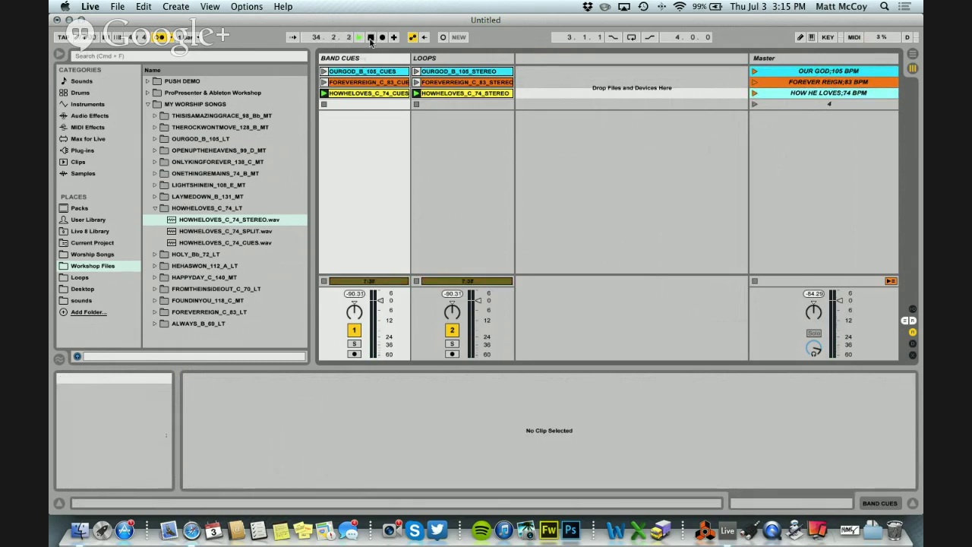
# - Set the HOW HE LOVES scene's launch time signature to 6/8
pyautogui.rightClick(752, 94)
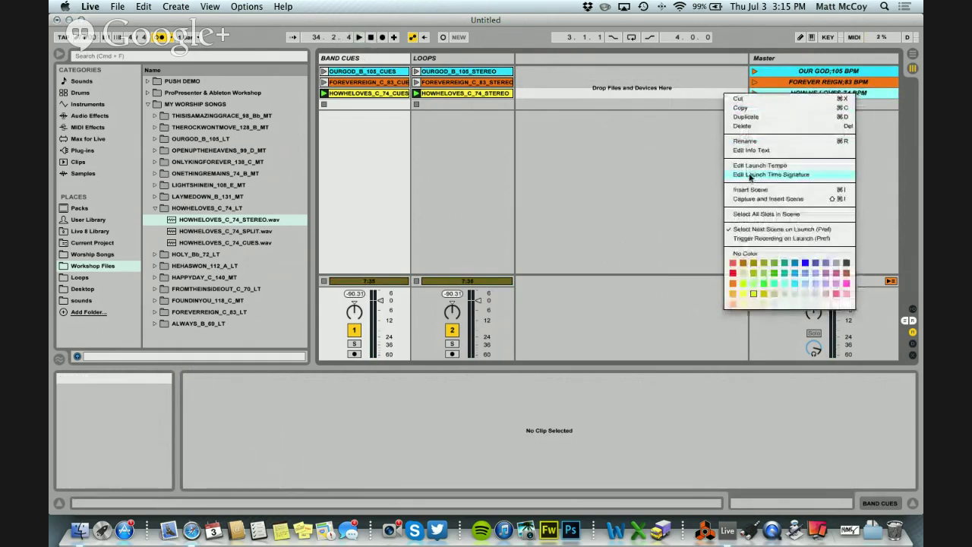
pyautogui.click(792, 176)
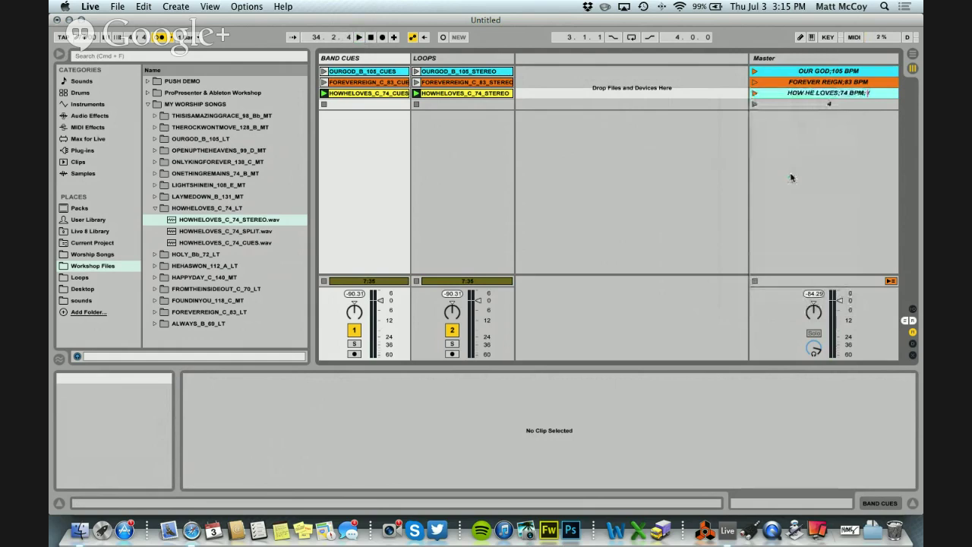
pyautogui.write('6/8')
pyautogui.press('Return')
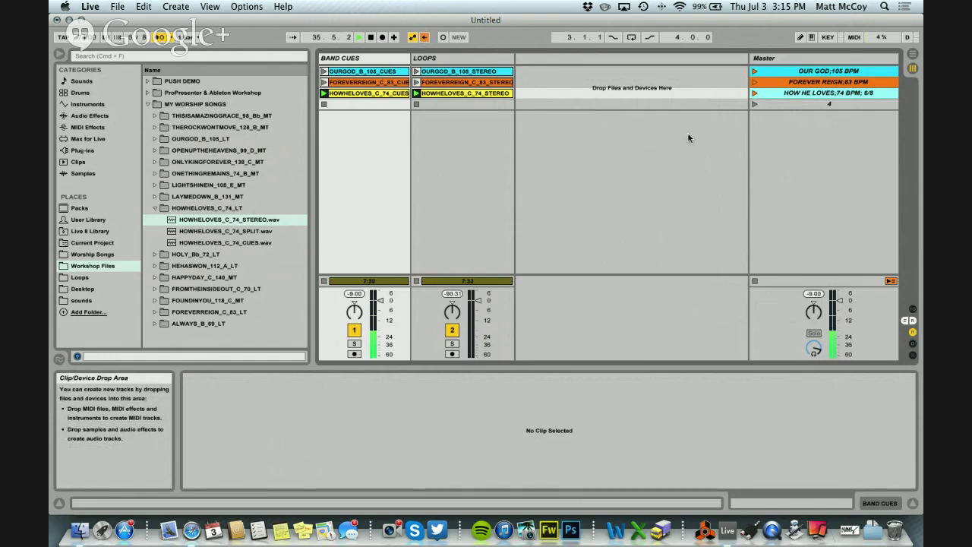
# - Set the FOREVER REIGN scene's launch time signature to 2/8 and launch the scene to test it
pyautogui.click(867, 84)
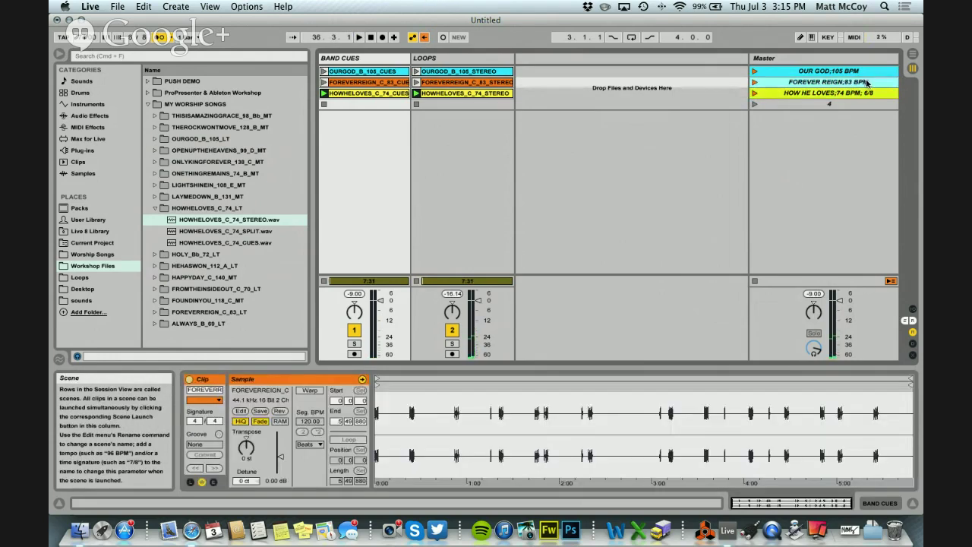
pyautogui.rightClick(867, 84)
pyautogui.click(800, 153)
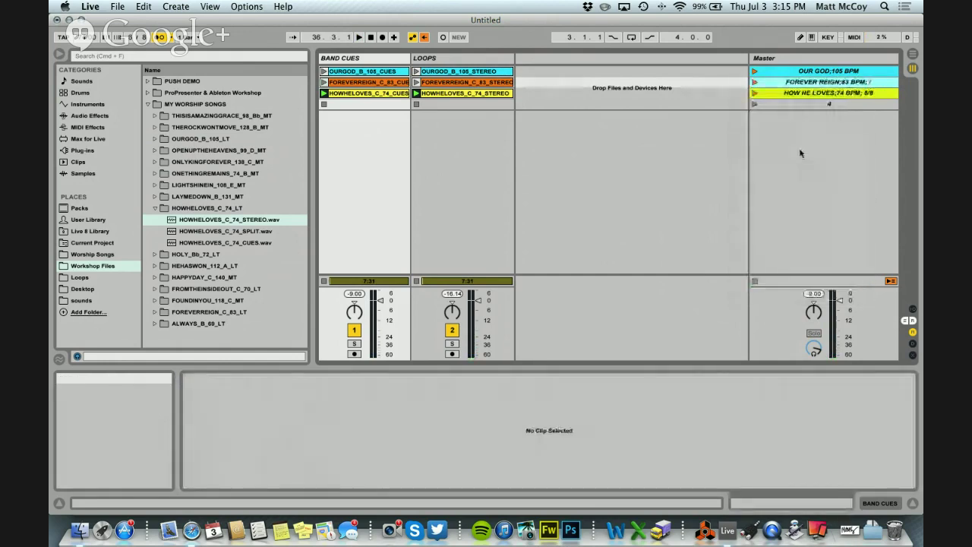
pyautogui.write('2/8')
pyautogui.press('Return')
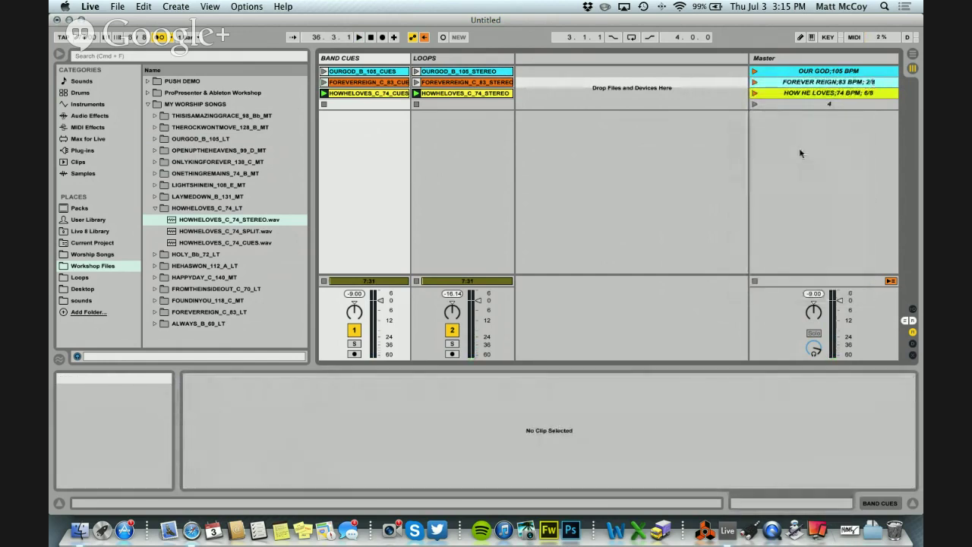
pyautogui.click(755, 82)
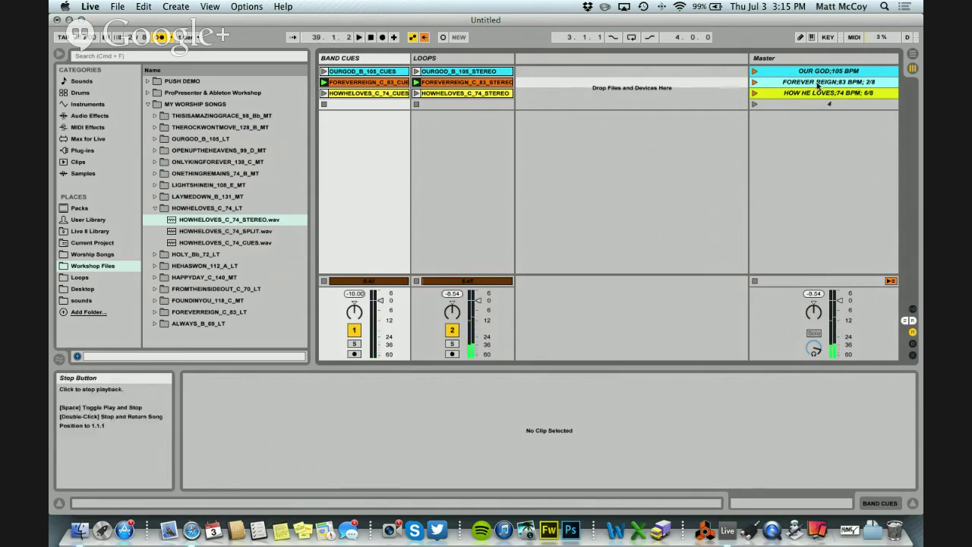
# - Set the OUR GOD scene's launch time signature to 4/8 and play the scene to test it
pyautogui.click(846, 71)
pyautogui.rightClick(847, 71)
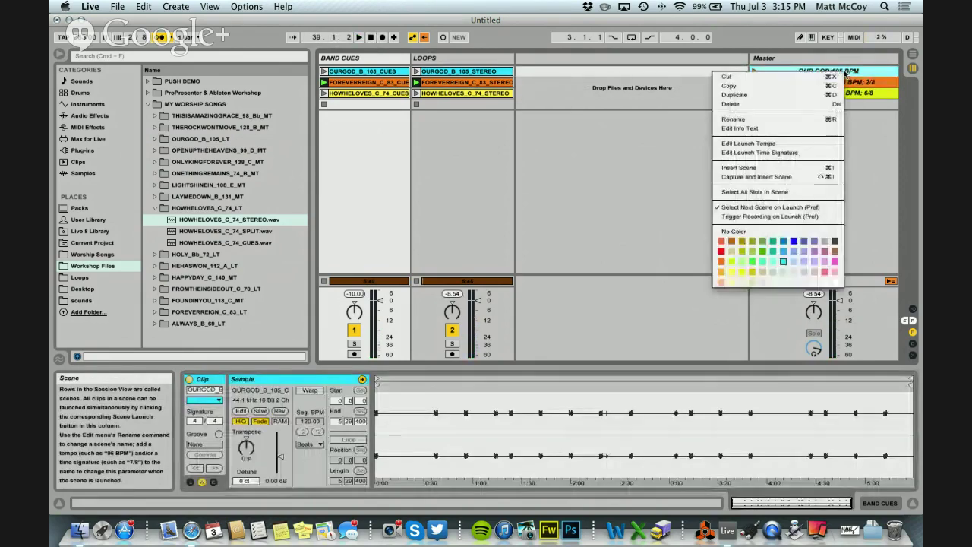
pyautogui.click(778, 152)
pyautogui.write('4/')
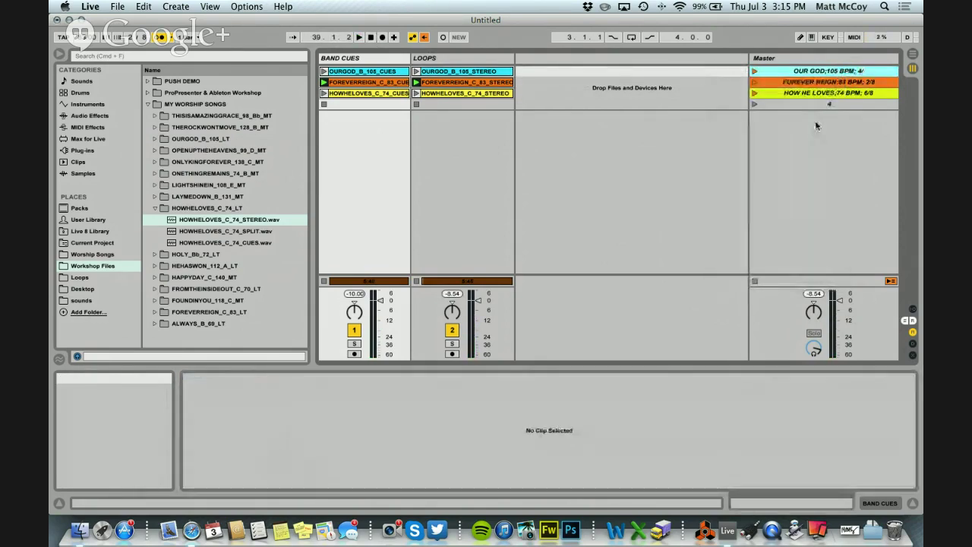
pyautogui.write('8')
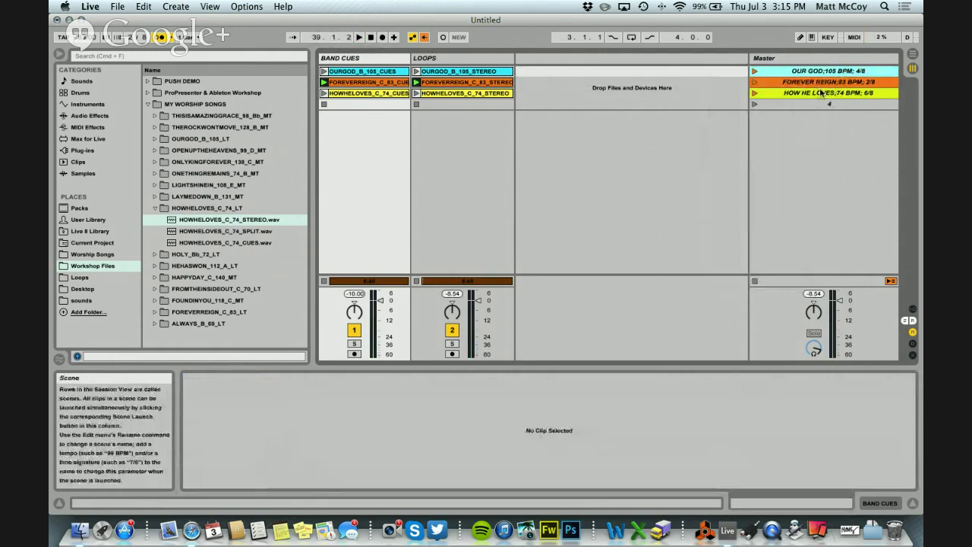
pyautogui.click(820, 82)
pyautogui.click(819, 107)
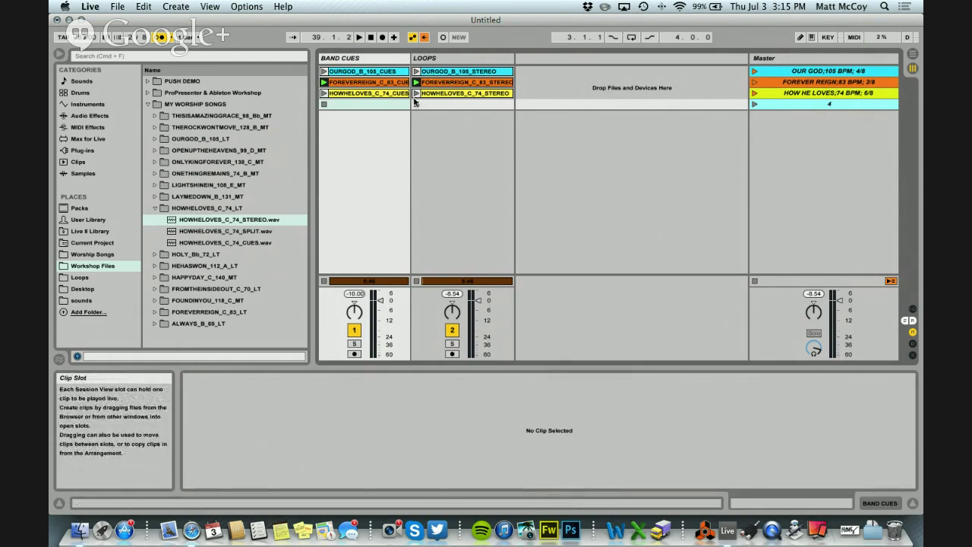
pyautogui.click(754, 72)
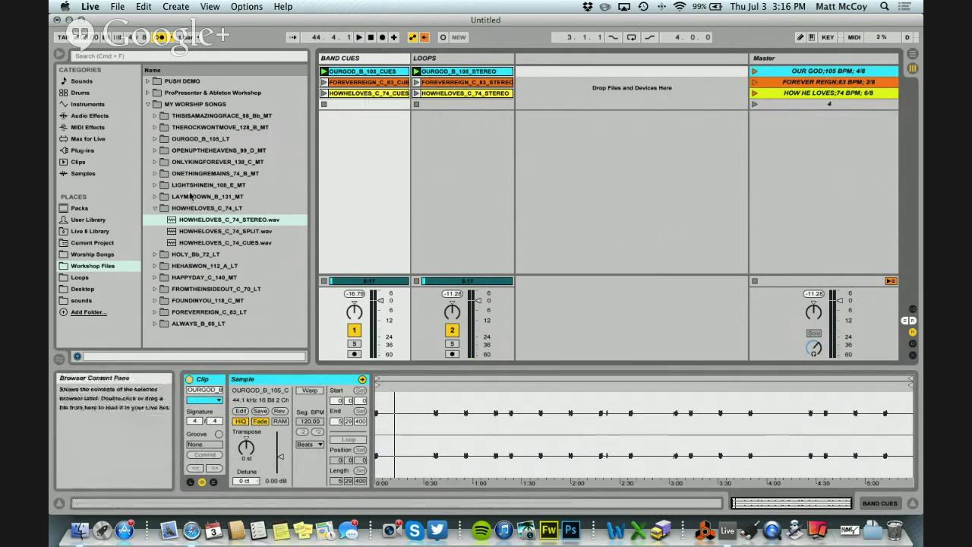
# - Widen the browser and load THISISAMAZINGGRACE_98_Bb_CUES.wav into the fourth BAND CUES slot
pyautogui.click(154, 209)
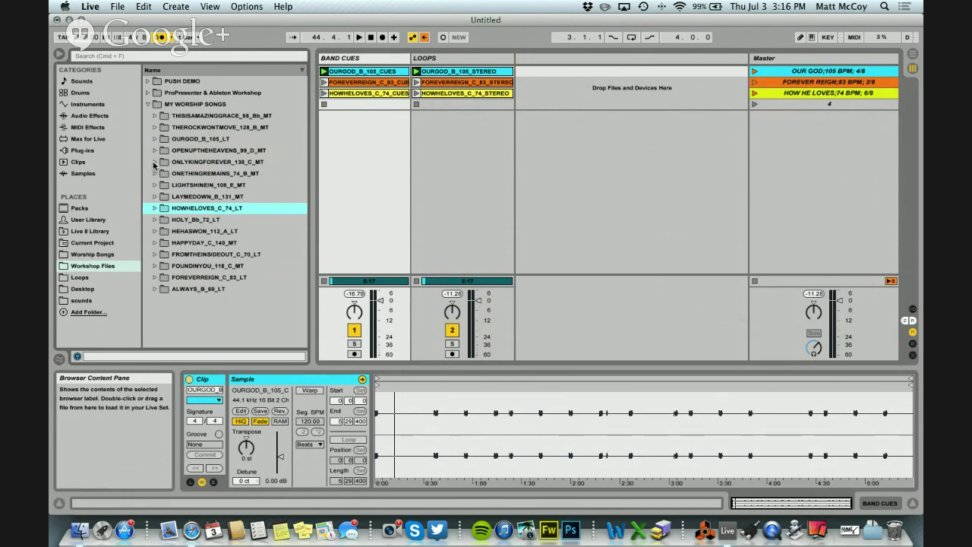
pyautogui.click(155, 118)
pyautogui.moveTo(324, 190); pyautogui.dragTo(364, 196)
pyautogui.moveTo(278, 161); pyautogui.dragTo(388, 106)
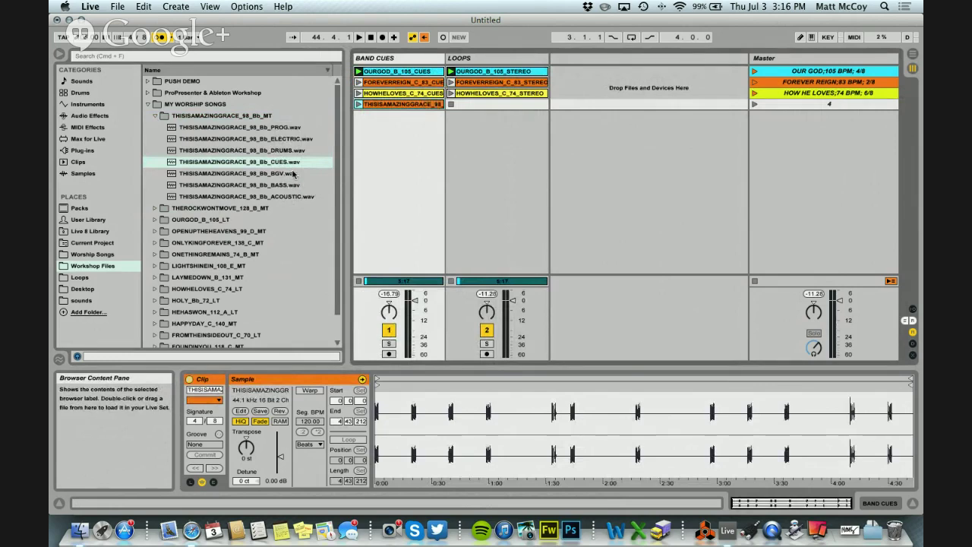
# - Load the THISISAMAZINGGRACE ELECTRIC stem into the fourth LOOPS slot, and its PROG, BGV and ACOUSTIC stems into scene 4 on three new audio tracks
pyautogui.moveTo(272, 138); pyautogui.dragTo(463, 105)
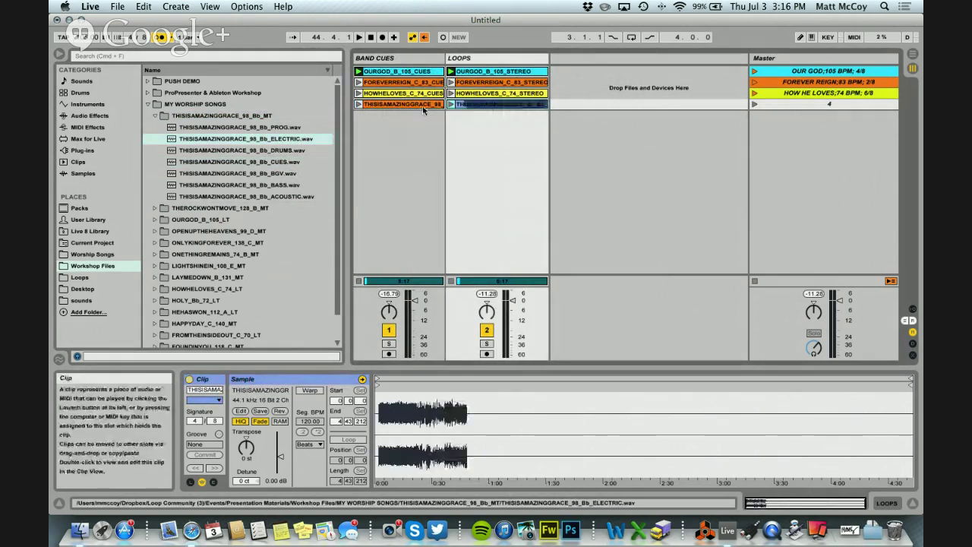
pyautogui.moveTo(261, 129); pyautogui.dragTo(569, 108)
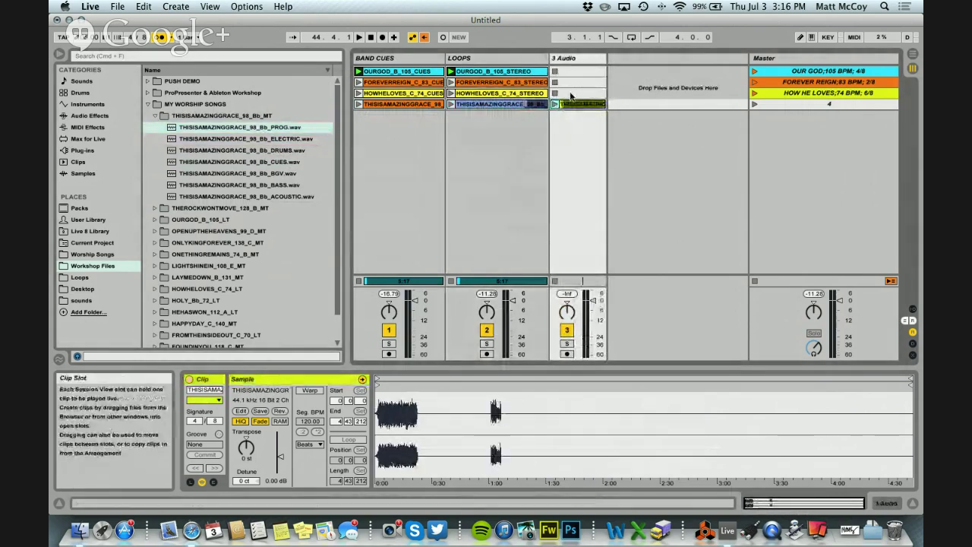
pyautogui.moveTo(262, 173); pyautogui.dragTo(623, 108)
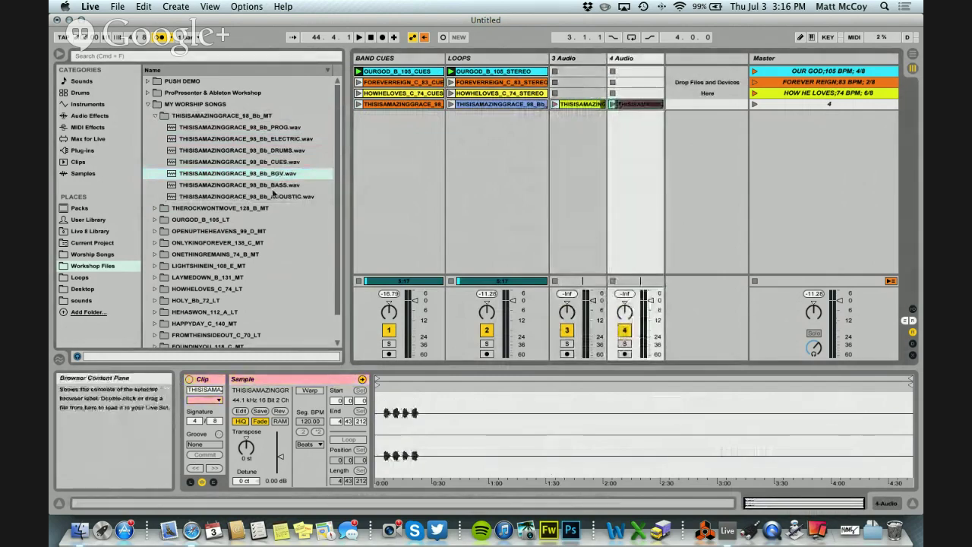
pyautogui.moveTo(275, 196); pyautogui.dragTo(692, 104)
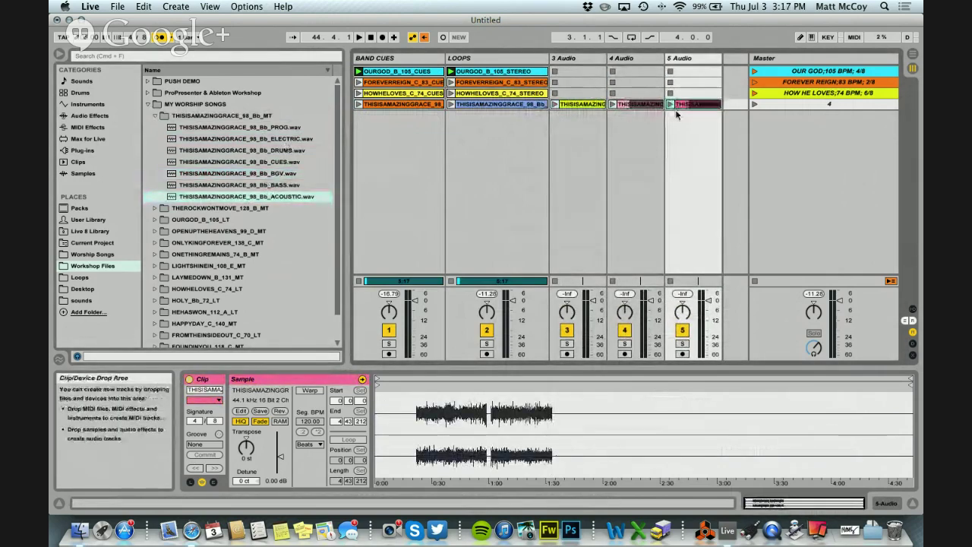
# - Color the five THISISAMAZINGGRACE clips and scene 4 green
pyautogui.keyDown('shift'); pyautogui.click(435, 105); pyautogui.keyUp('shift')
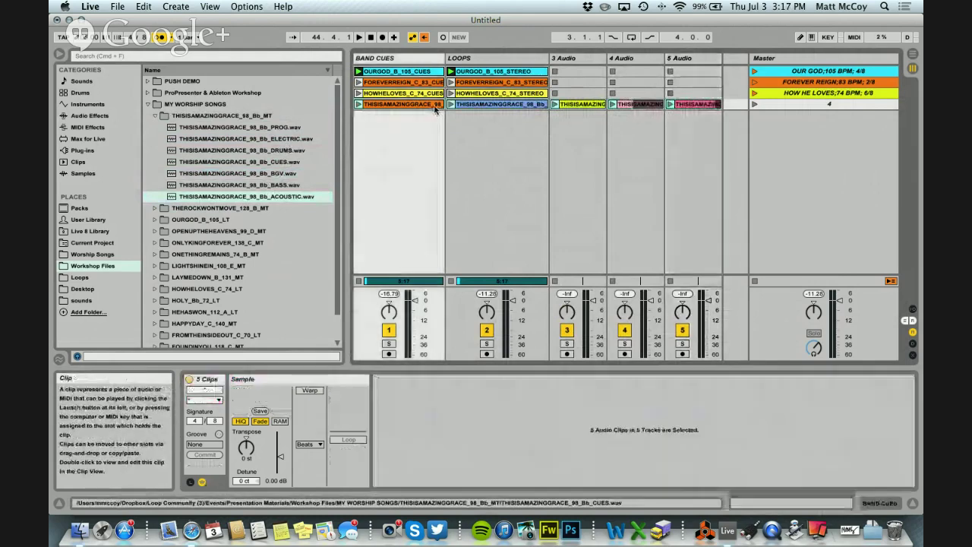
pyautogui.rightClick(436, 105)
pyautogui.click(476, 251)
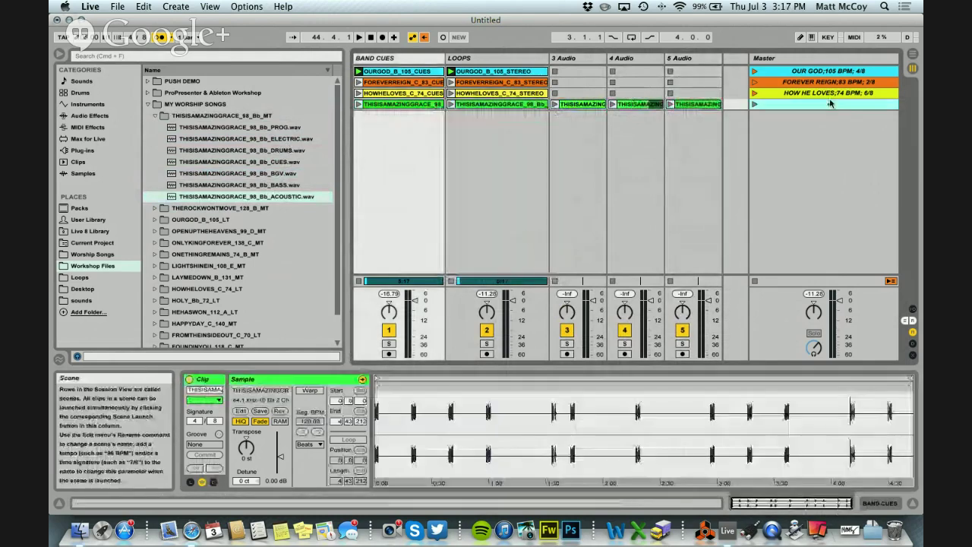
pyautogui.rightClick(701, 105)
pyautogui.click(740, 294)
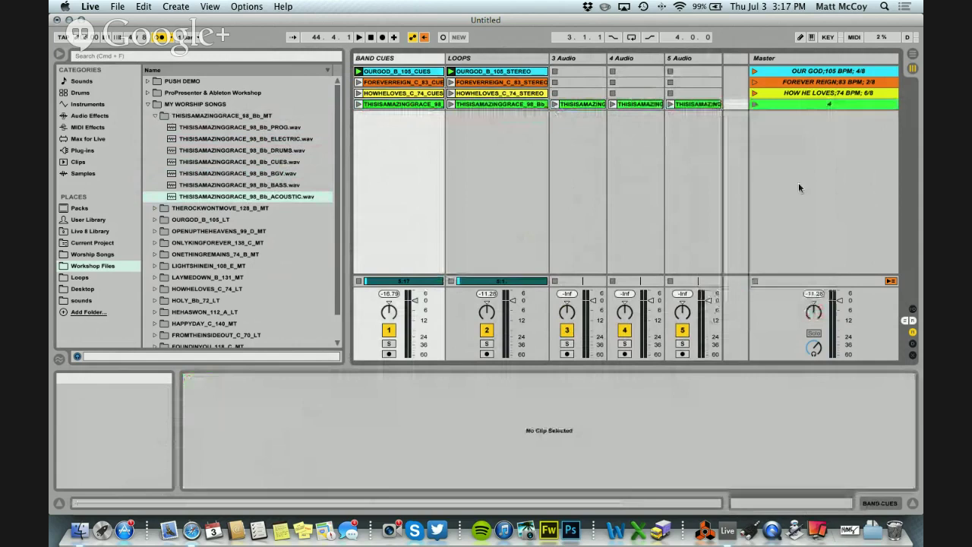
# - Rename scene 4 as "THIS IS AMAZING GRACE; 98 BPM; 4/4" to set its launch tempo and time signature
pyautogui.click(825, 106)
pyautogui.press('super+r')
pyautogui.write('THIS IS')
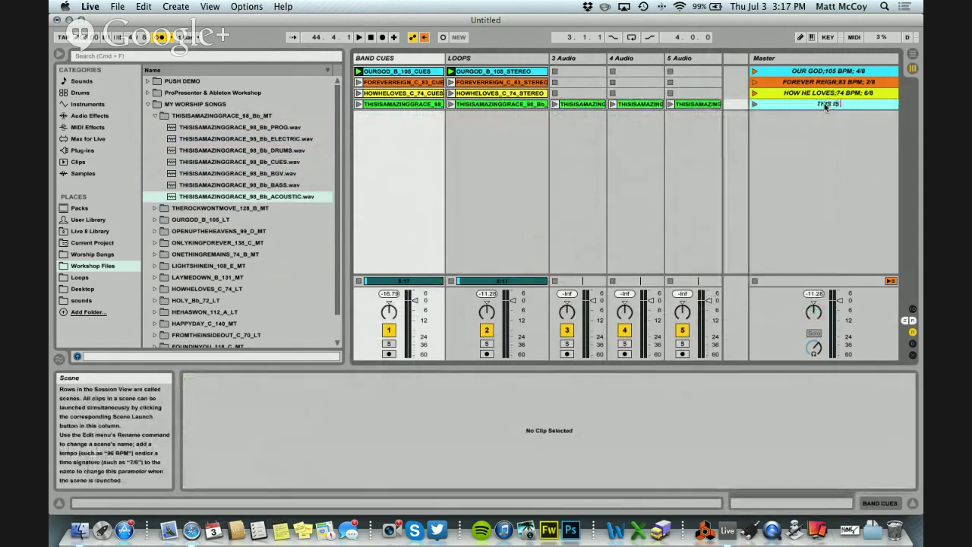
pyautogui.write(' AMAZING GR')
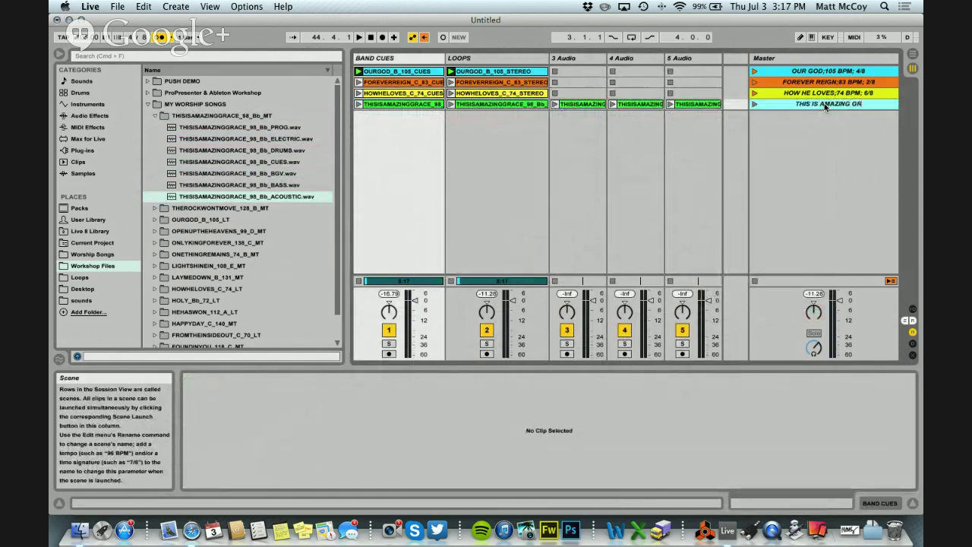
pyautogui.write('ACE; 98 BPM; 4/4')
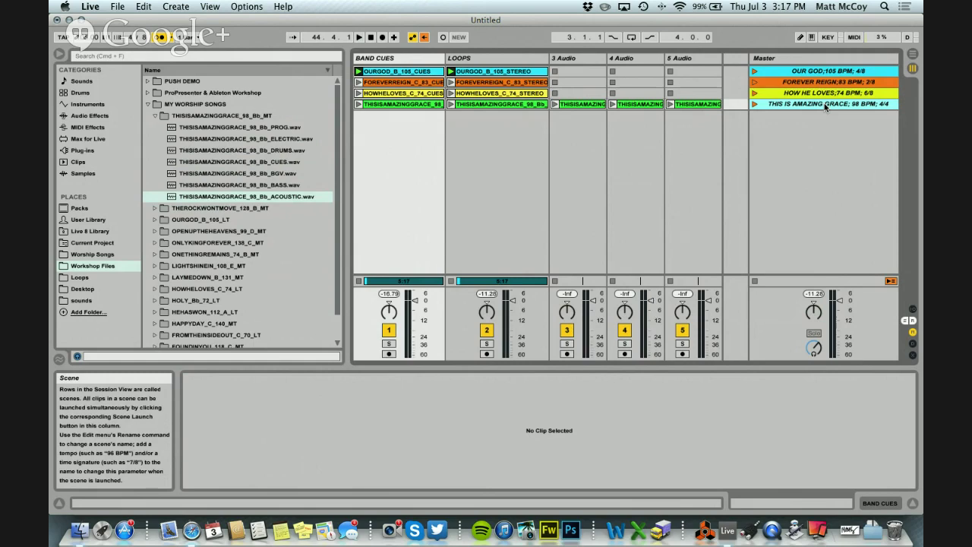
# - Play the THIS IS AMAZING GRACE scene, soloing LOOPS, 3 Audio and 4 Audio in turn, and stop playback
pyautogui.click(753, 107)
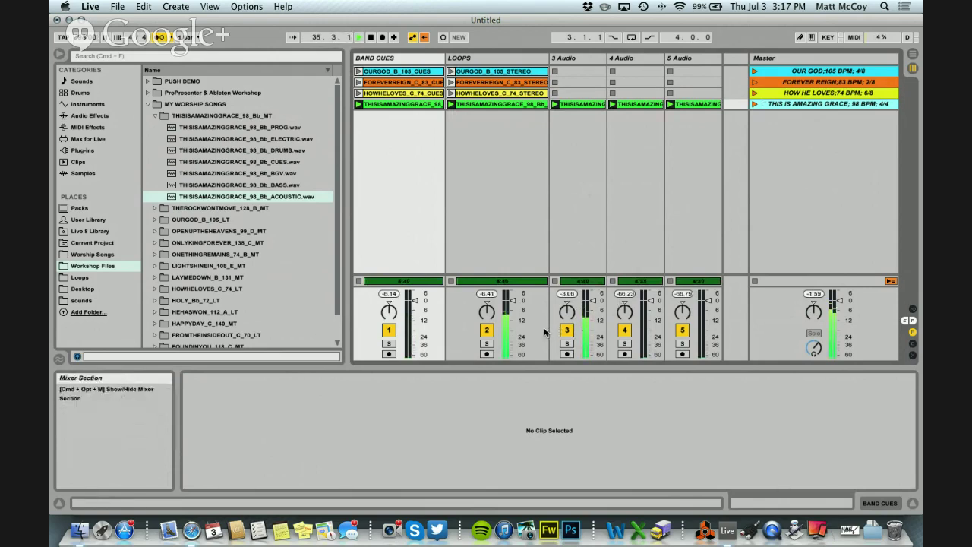
pyautogui.click(486, 344)
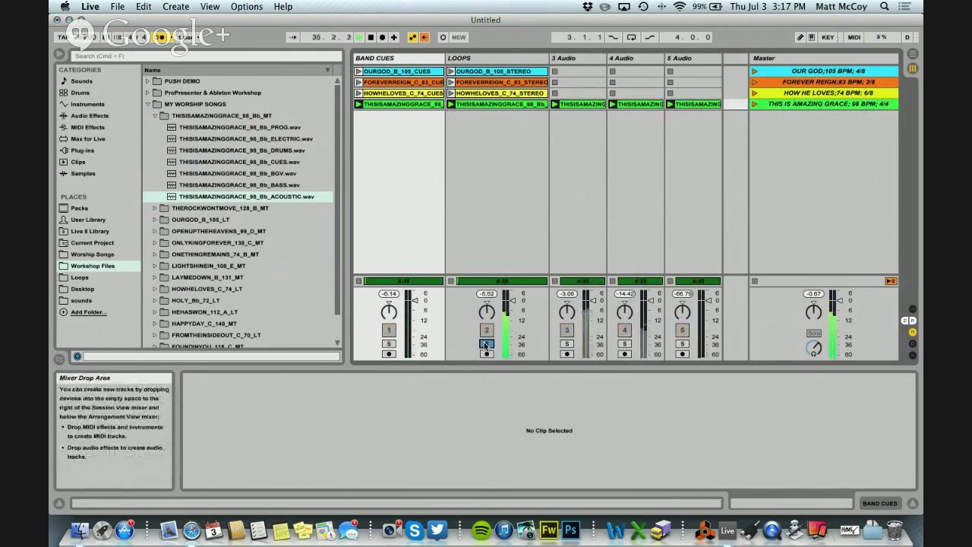
pyautogui.click(568, 345)
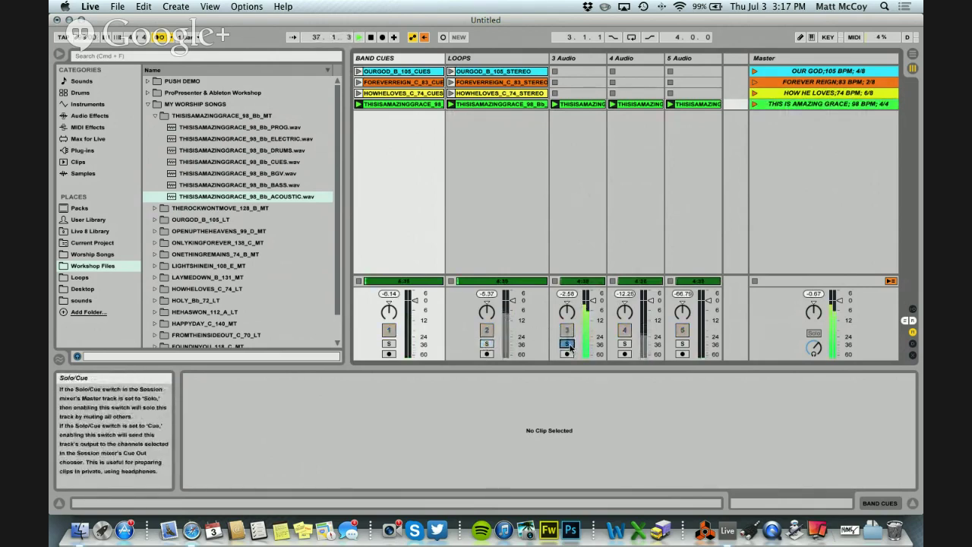
pyautogui.click(568, 345)
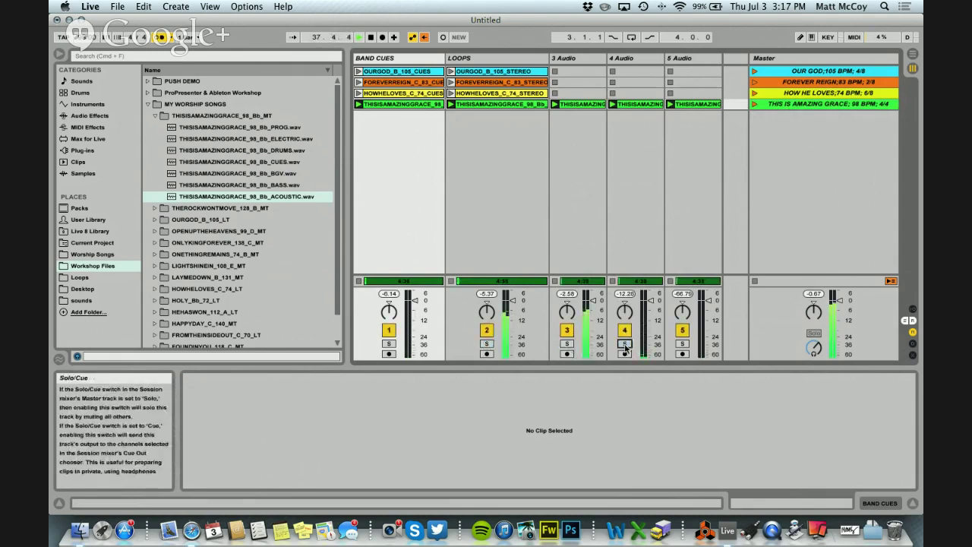
pyautogui.click(624, 344)
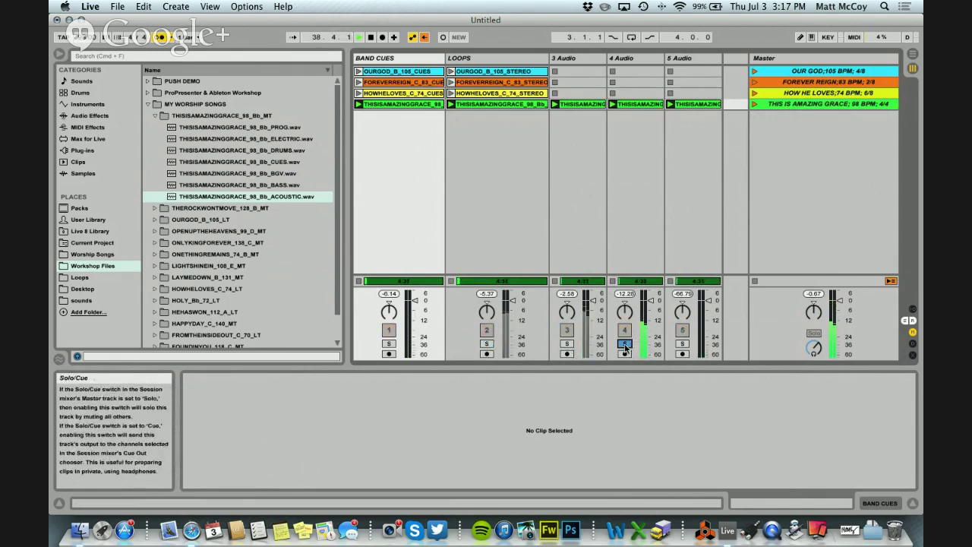
pyautogui.click(624, 344)
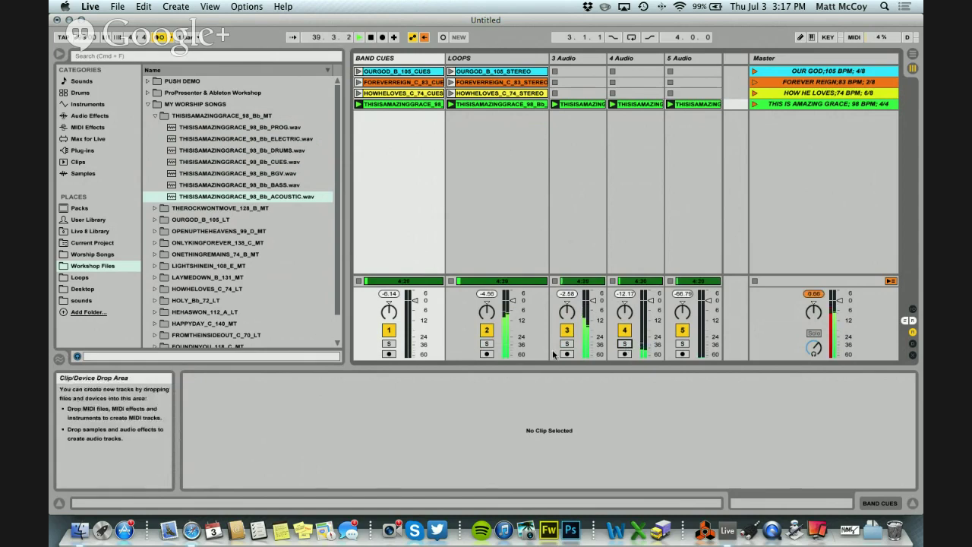
pyautogui.moveTo(589, 303); pyautogui.dragTo(590, 300)
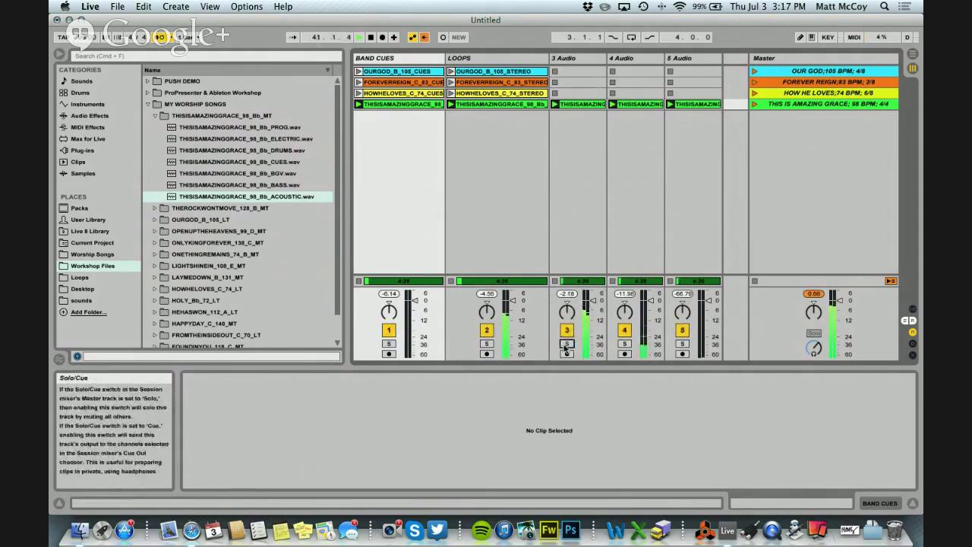
pyautogui.press('space')
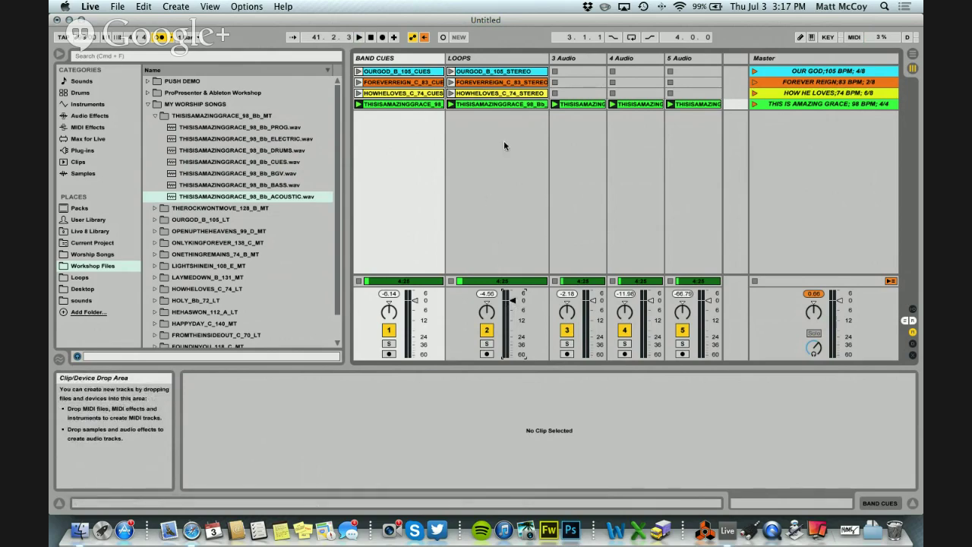
# - Try out the gain of the THISISAMAZINGGRACE clip in LOOPS, and deactivate and reactivate that clip
pyautogui.click(503, 110)
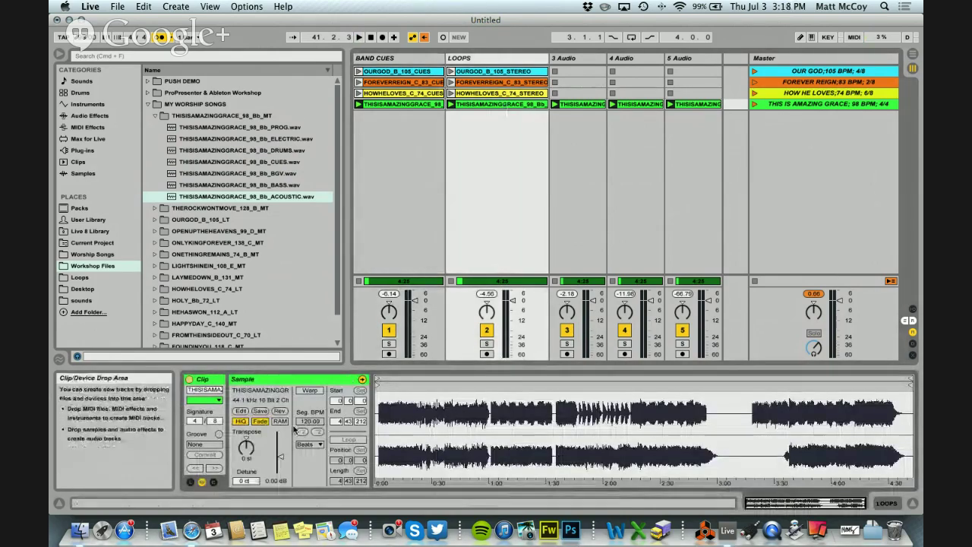
pyautogui.moveTo(282, 457)
pyautogui.mouseDown()
pyautogui.moveTo(270, 463)
pyautogui.moveTo(268, 453)
pyautogui.moveTo(282, 456)
pyautogui.mouseUp()
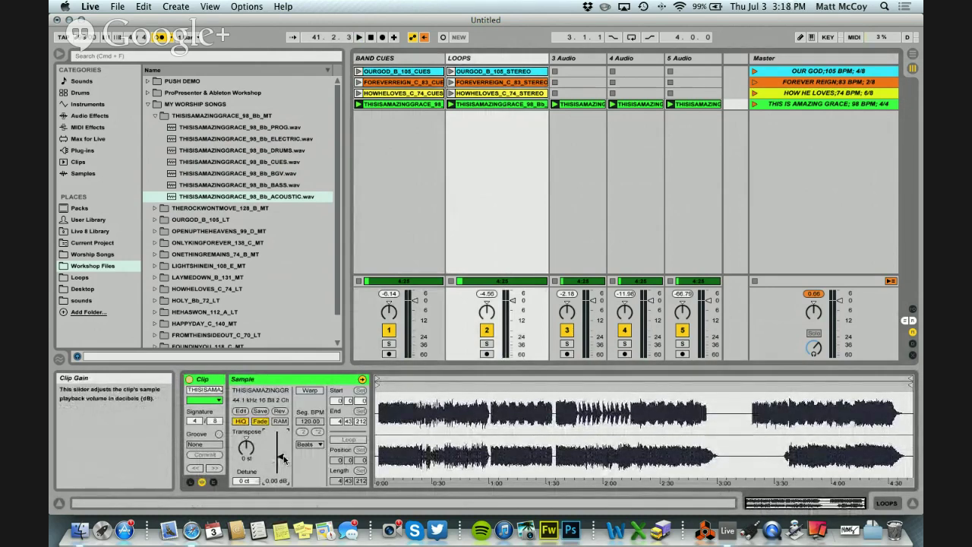
pyautogui.rightClick(513, 105)
pyautogui.click(543, 181)
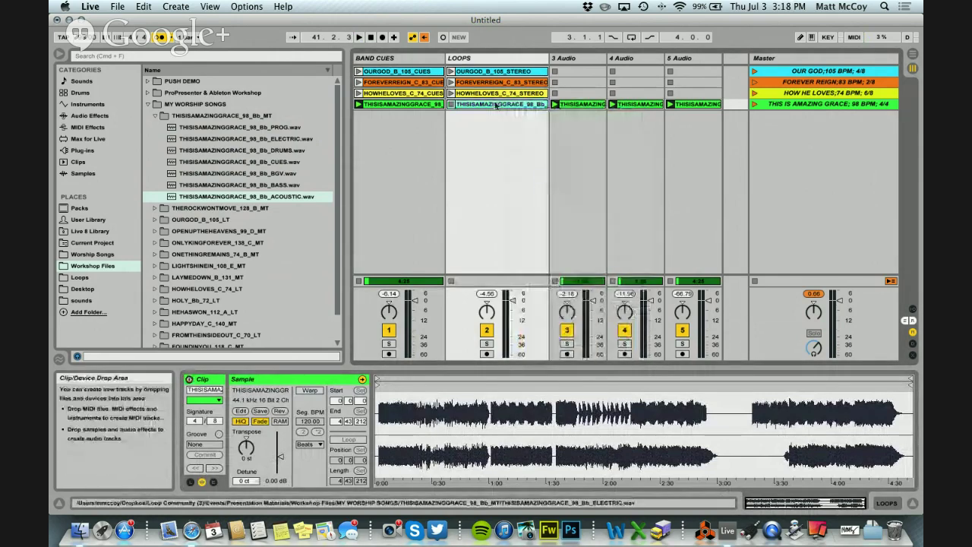
pyautogui.rightClick(495, 106)
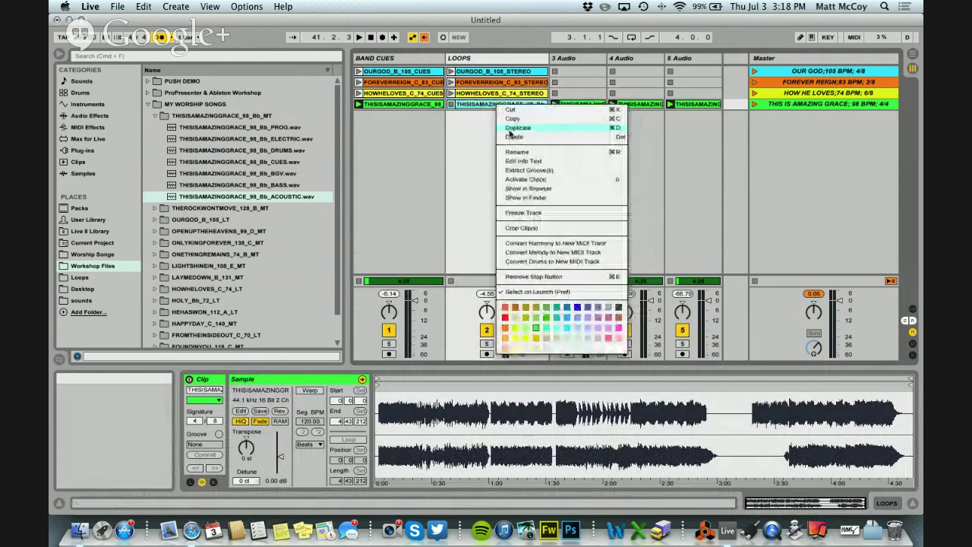
pyautogui.click(521, 180)
pyautogui.click(499, 169)
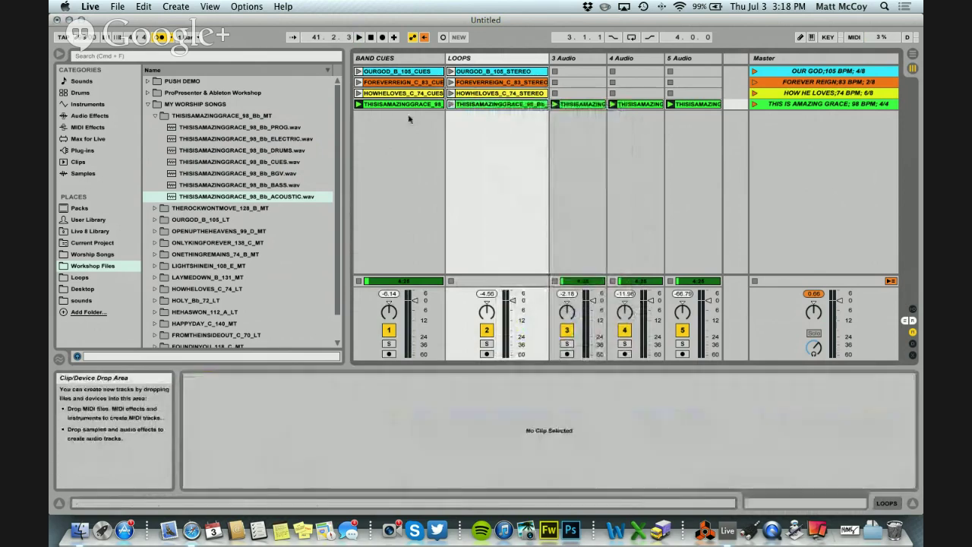
# - Adjust the clip gain of the BAND CUES clips, raising OURGOD to about 10.8 dB and THISISAMAZINGGRACE to 0.94 dB
pyautogui.click(421, 72)
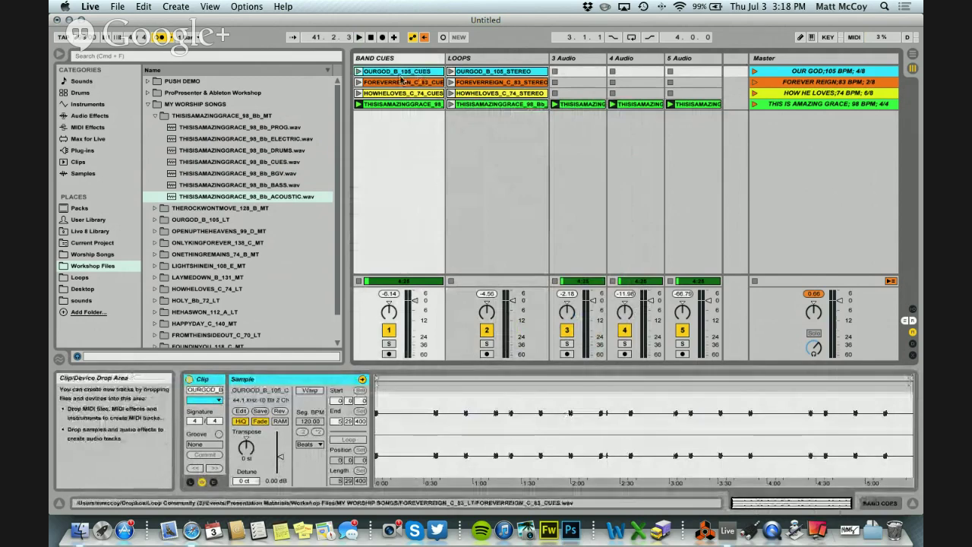
pyautogui.moveTo(279, 467); pyautogui.dragTo(268, 461)
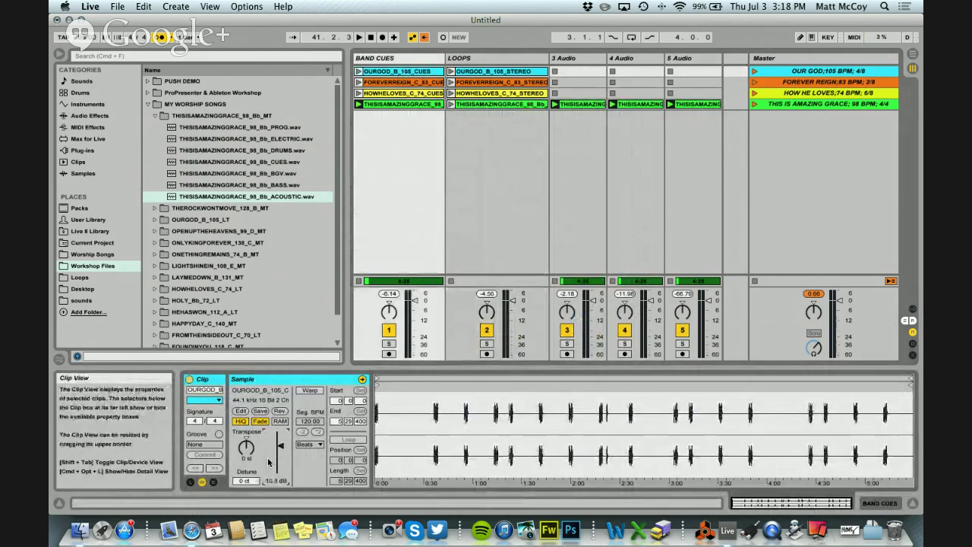
pyautogui.click(423, 82)
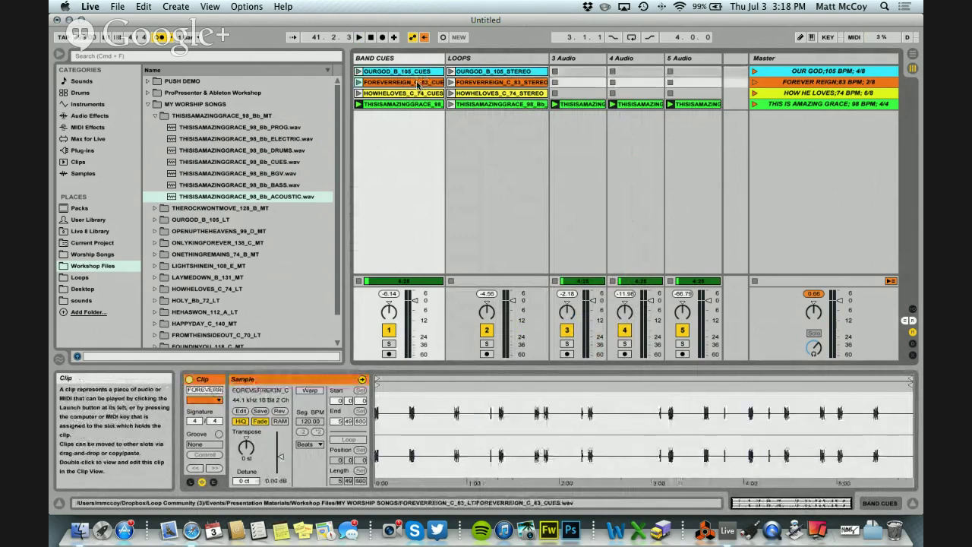
pyautogui.moveTo(278, 459); pyautogui.dragTo(278, 454)
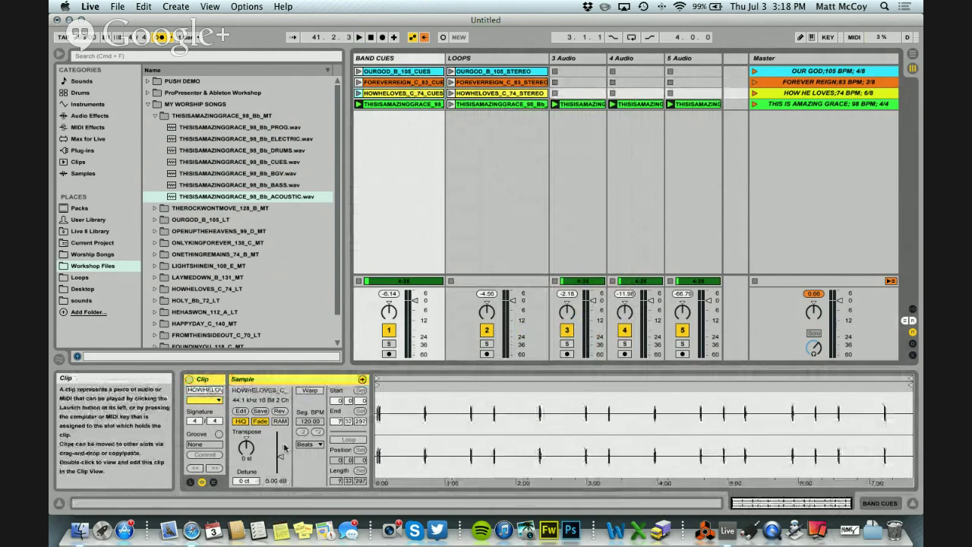
pyautogui.click(417, 105)
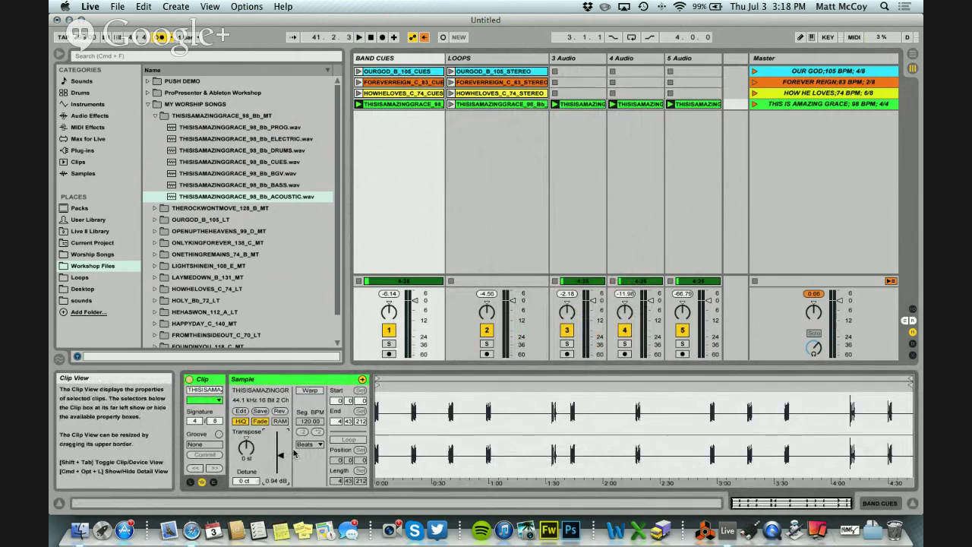
# - Narrow the LOOPS and BAND CUES tracks and move the THIS IS AMAZING GRACE scene above OUR GOD
pyautogui.click(488, 192)
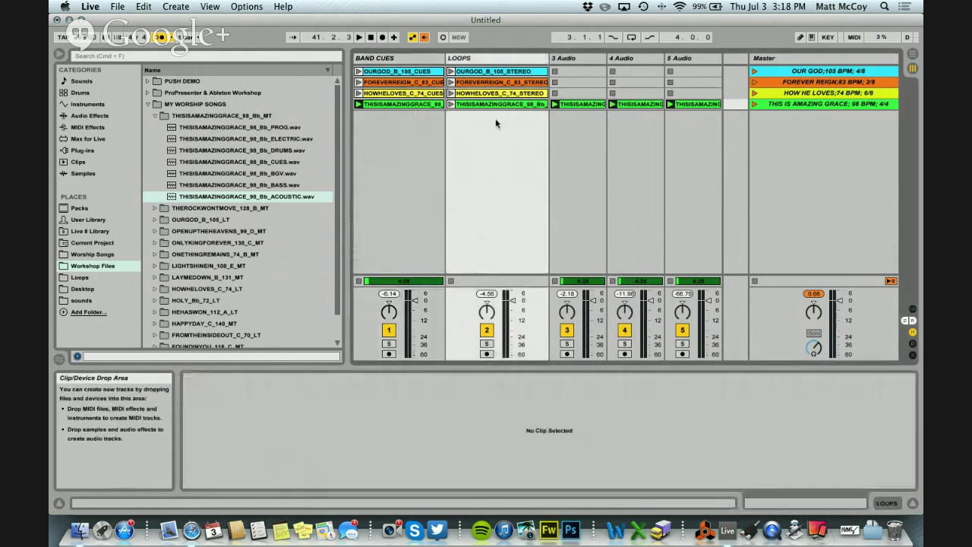
pyautogui.moveTo(547, 60); pyautogui.dragTo(503, 60)
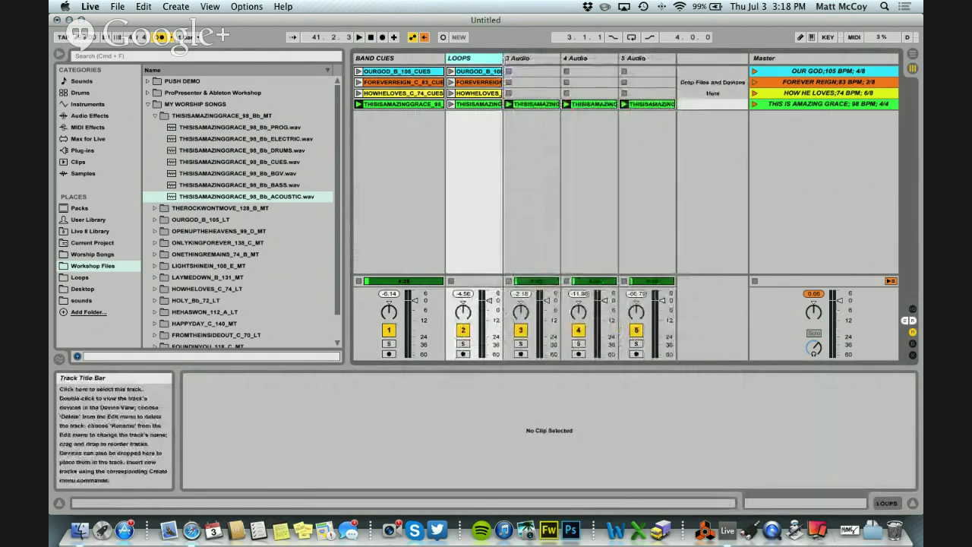
pyautogui.moveTo(444, 61); pyautogui.dragTo(421, 60)
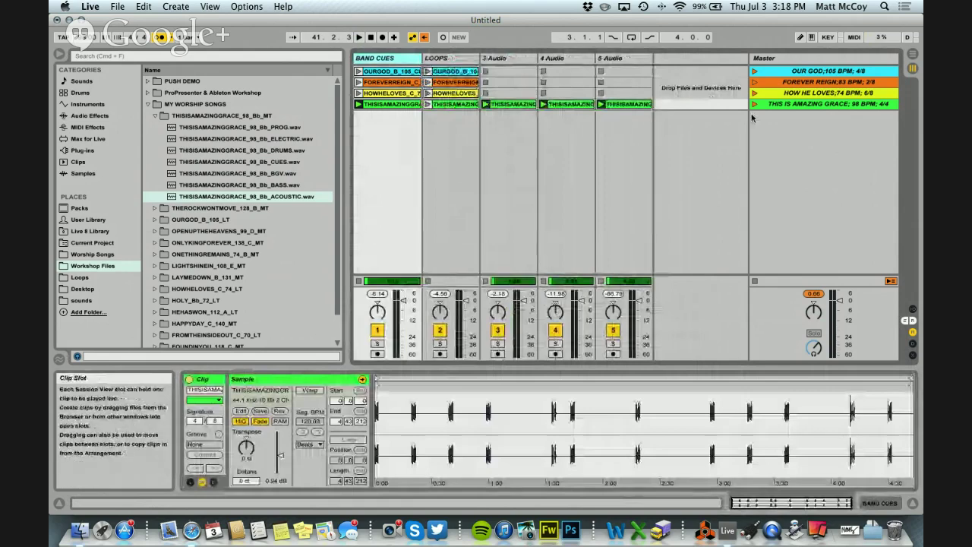
pyautogui.moveTo(815, 104); pyautogui.dragTo(819, 70)
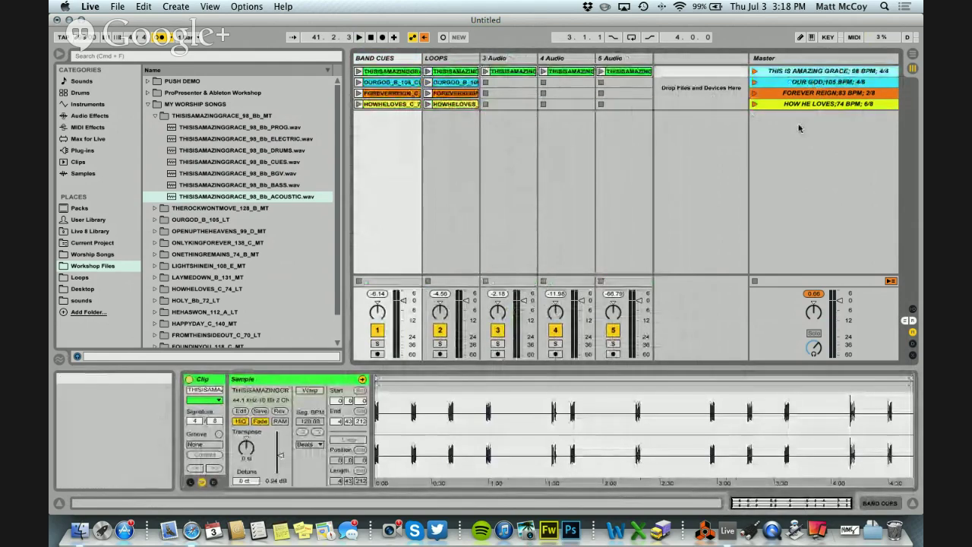
# - Color all five audio tracks and the Master track pale lavender
pyautogui.click(408, 59)
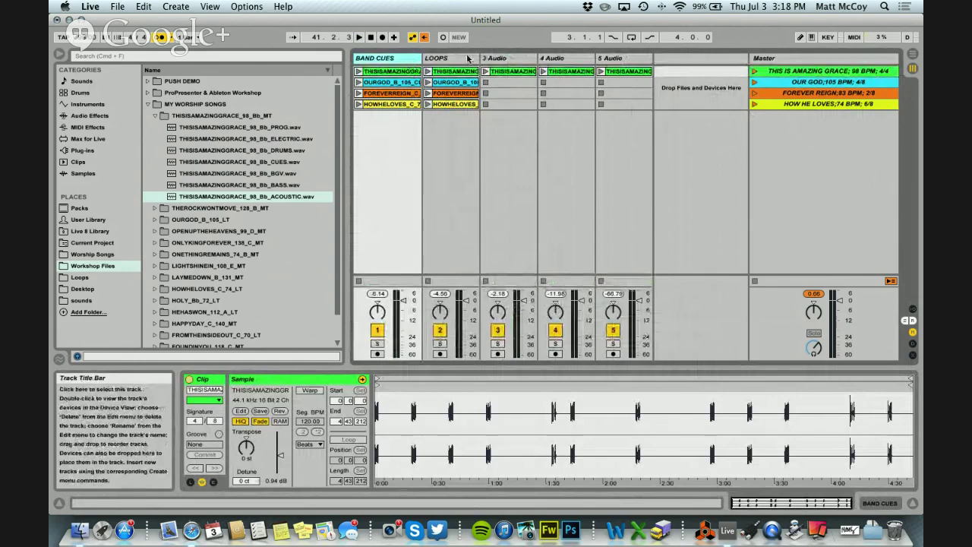
pyautogui.keyDown('shift'); pyautogui.click(612, 59); pyautogui.keyUp('shift')
pyautogui.rightClick(615, 60)
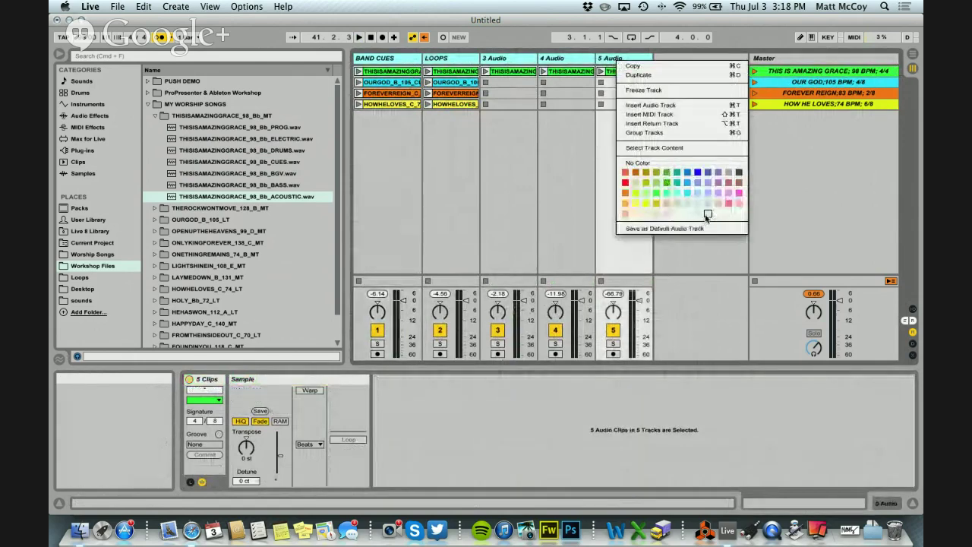
pyautogui.click(707, 214)
pyautogui.click(784, 60)
pyautogui.rightClick(784, 60)
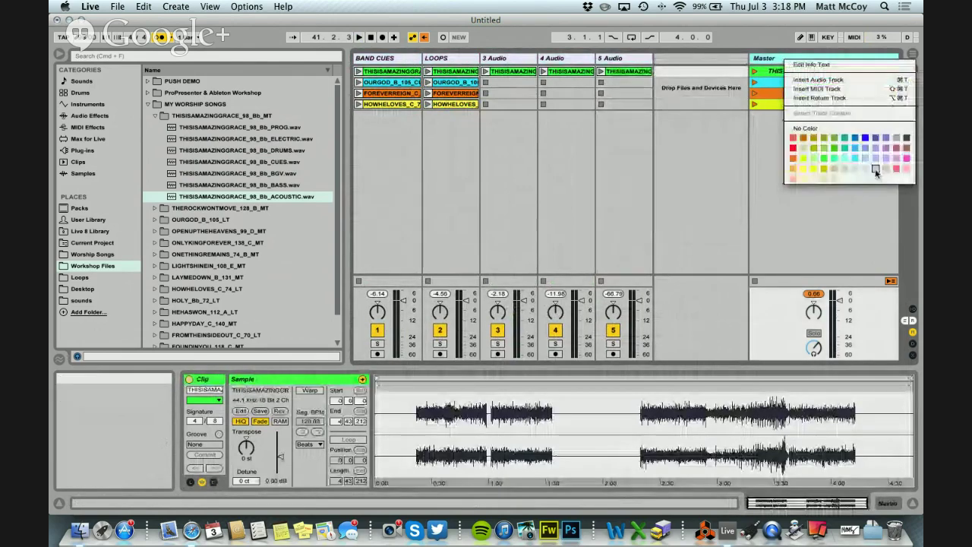
pyautogui.click(874, 170)
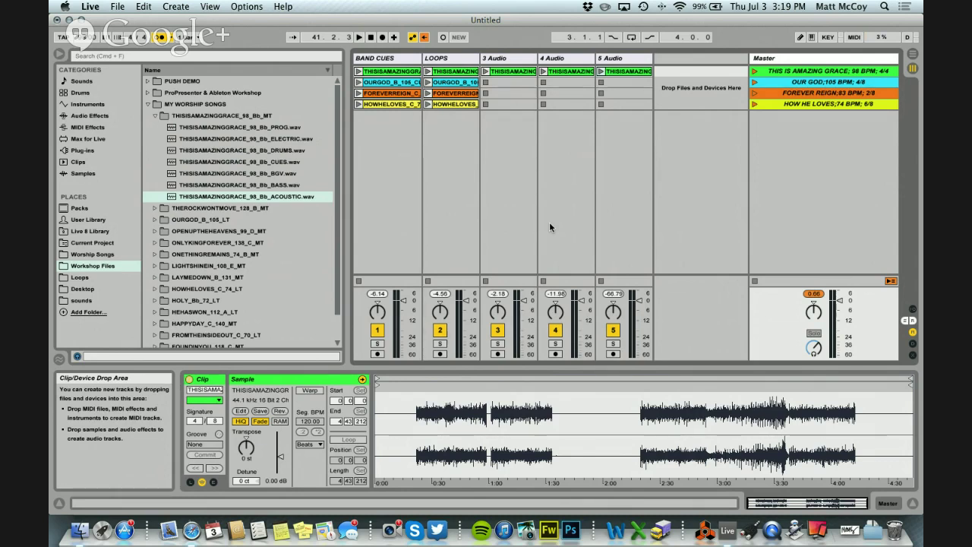
# - Narrow the browser to give the session tracks more room and select the 3 Audio track
pyautogui.moveTo(345, 202); pyautogui.dragTo(305, 208)
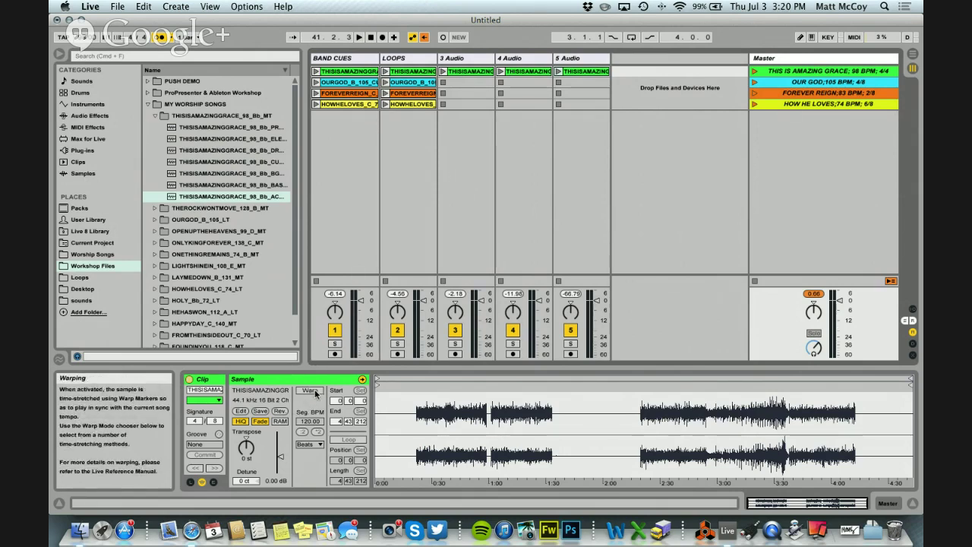
pyautogui.click(425, 217)
pyautogui.click(464, 206)
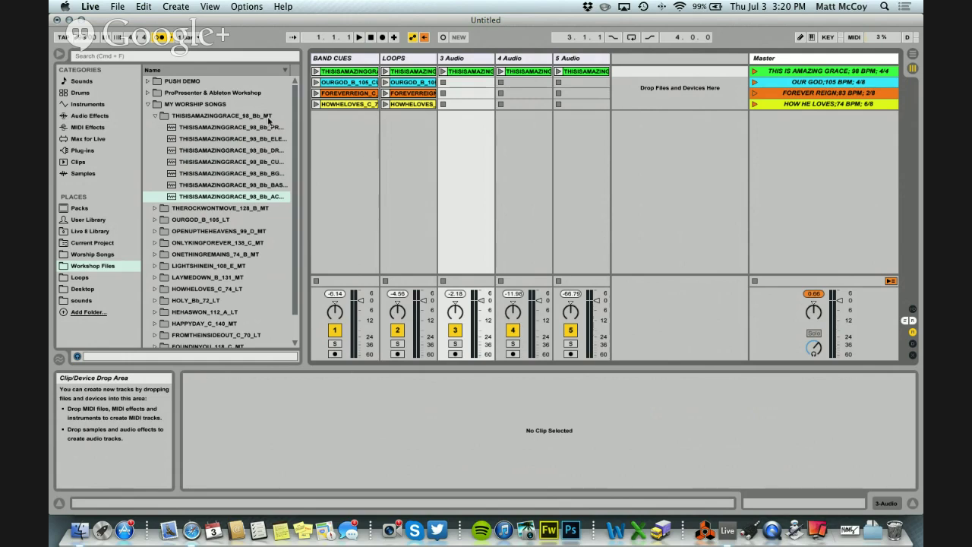
# - Review the audio preferences and the record, warp and launch preferences, and close the preferences window
pyautogui.click(90, 6)
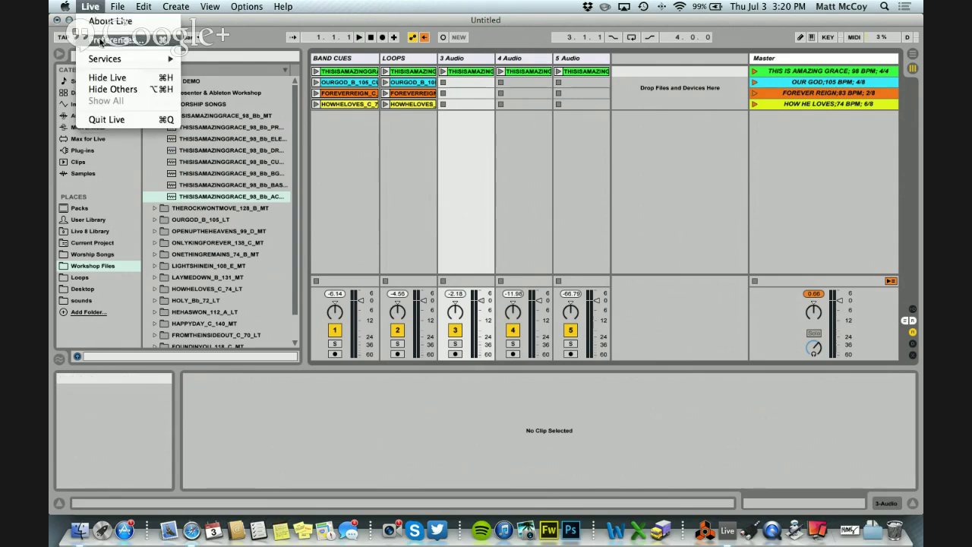
pyautogui.click(100, 39)
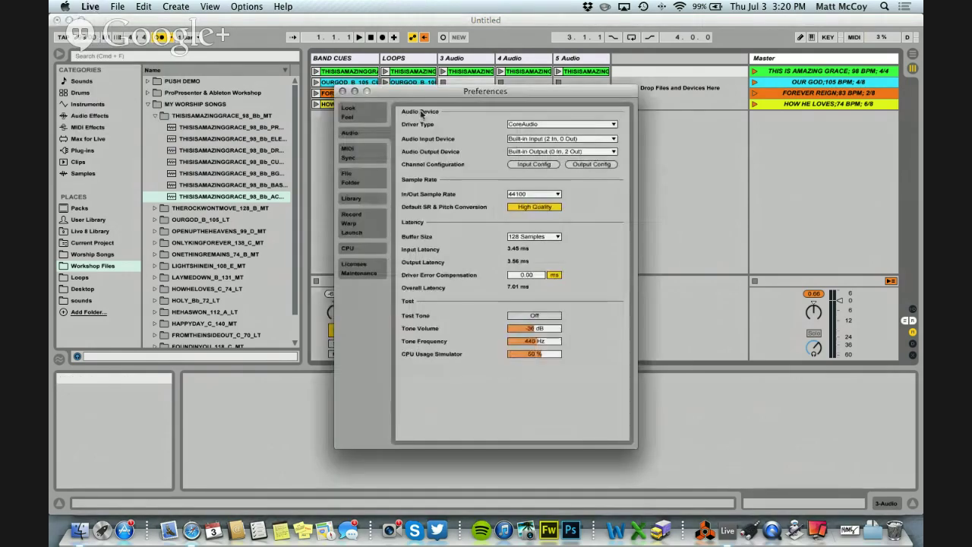
pyautogui.click(353, 222)
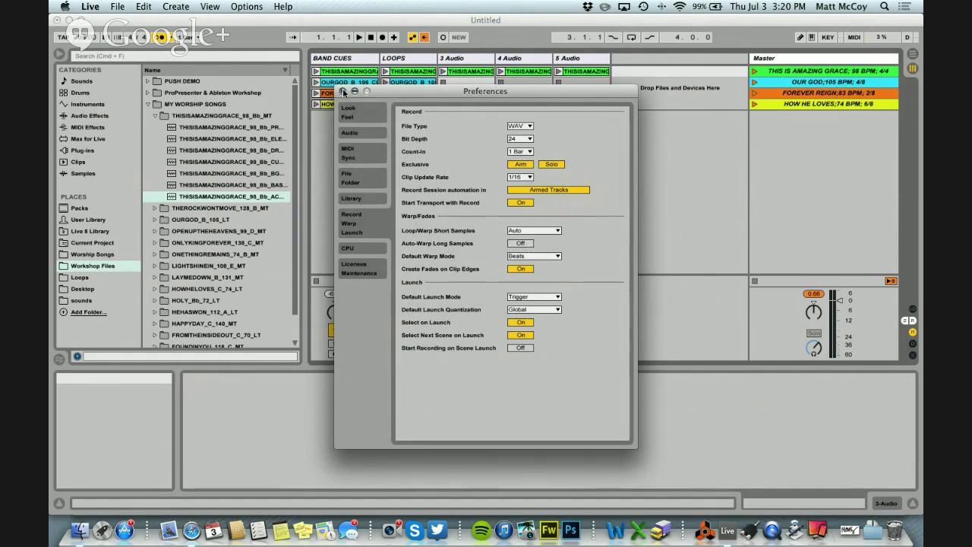
pyautogui.click(343, 91)
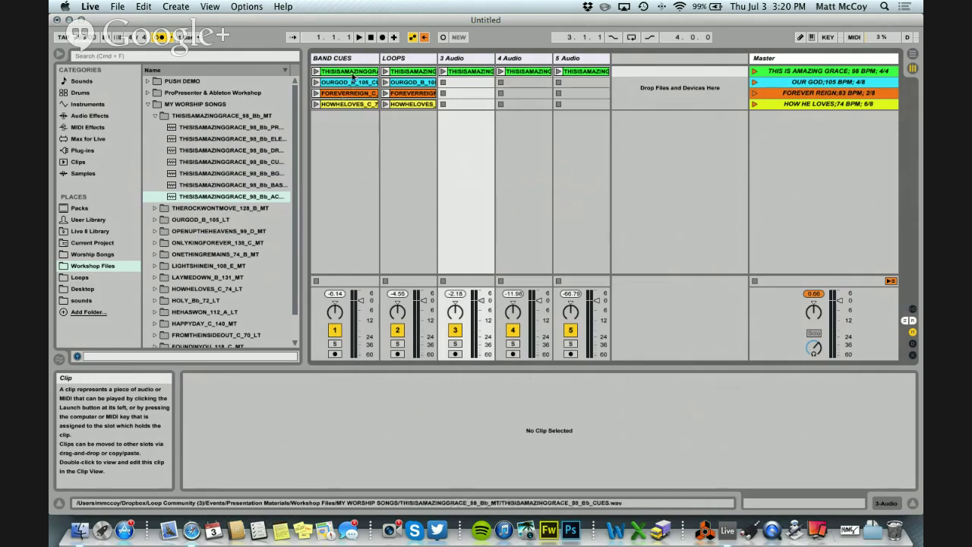
# - Turn on warping for the OUR GOD clip in the LOOPS track and examine how its beats line up with the grid
pyautogui.click(352, 72)
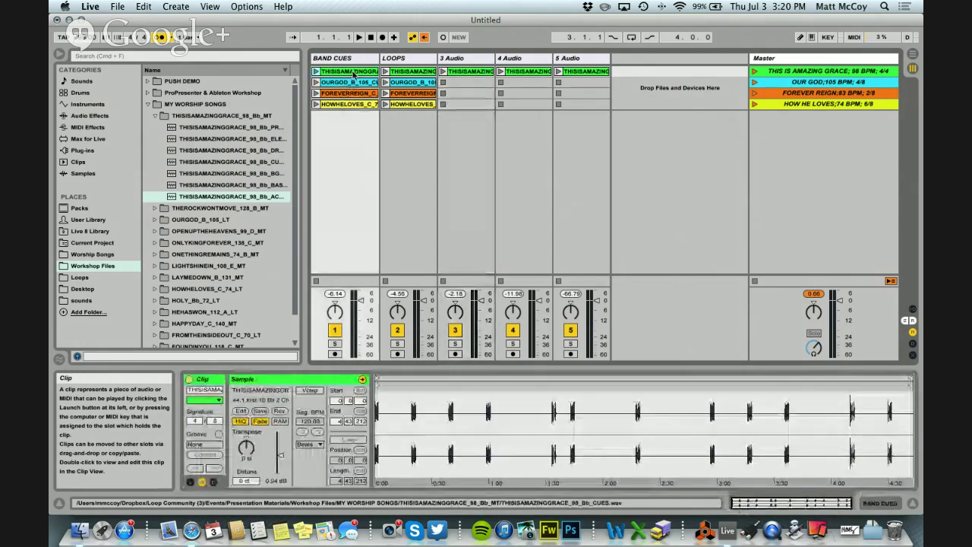
pyautogui.click(410, 84)
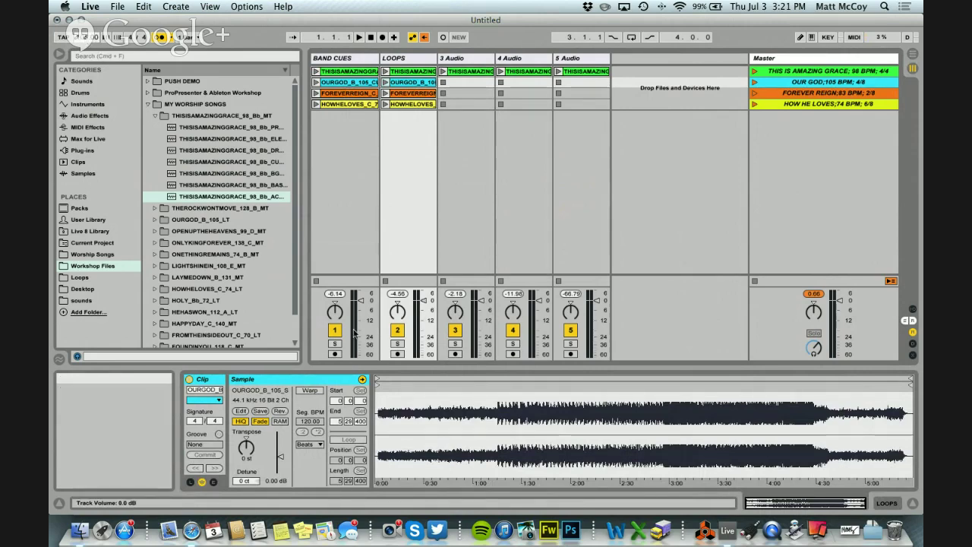
pyautogui.click(310, 390)
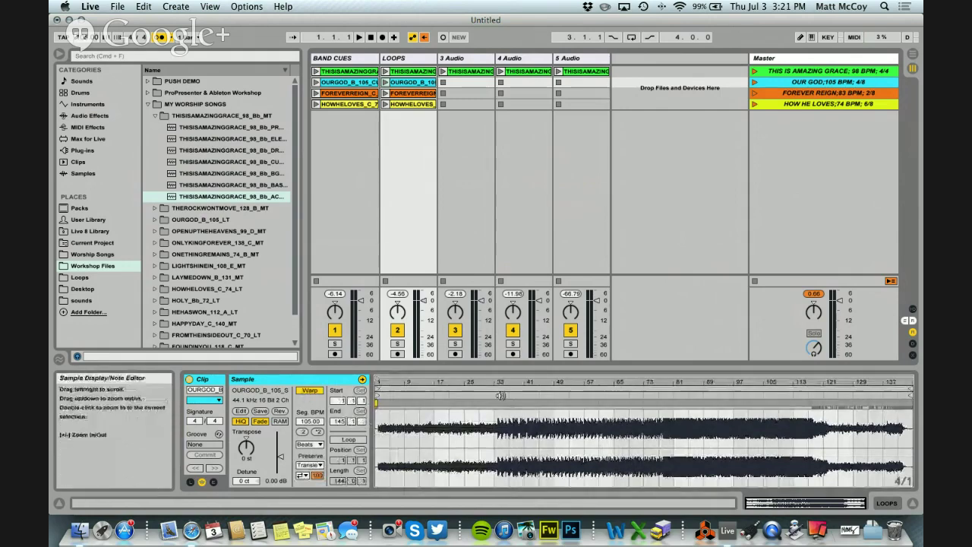
pyautogui.moveTo(500, 382); pyautogui.dragTo(500, 381)
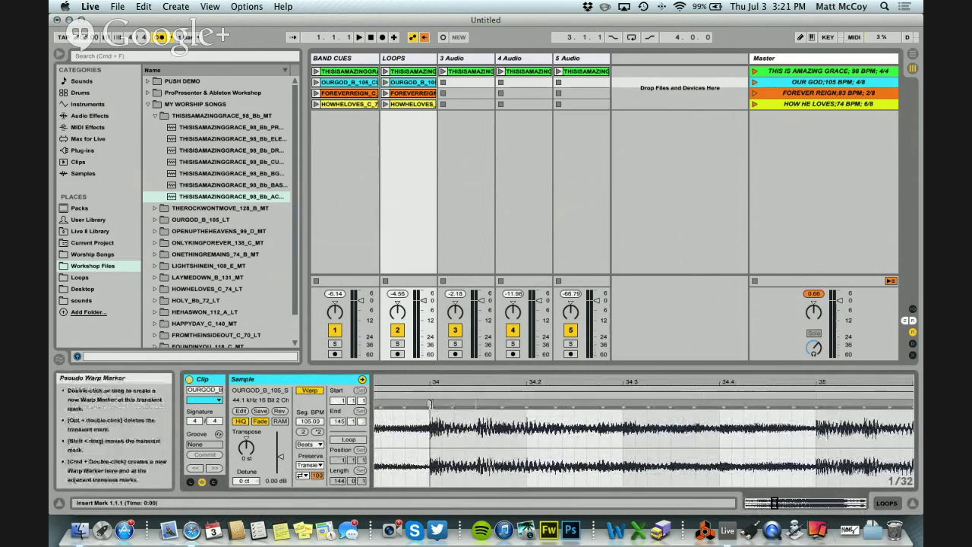
pyautogui.hscroll(5, 584, 414)
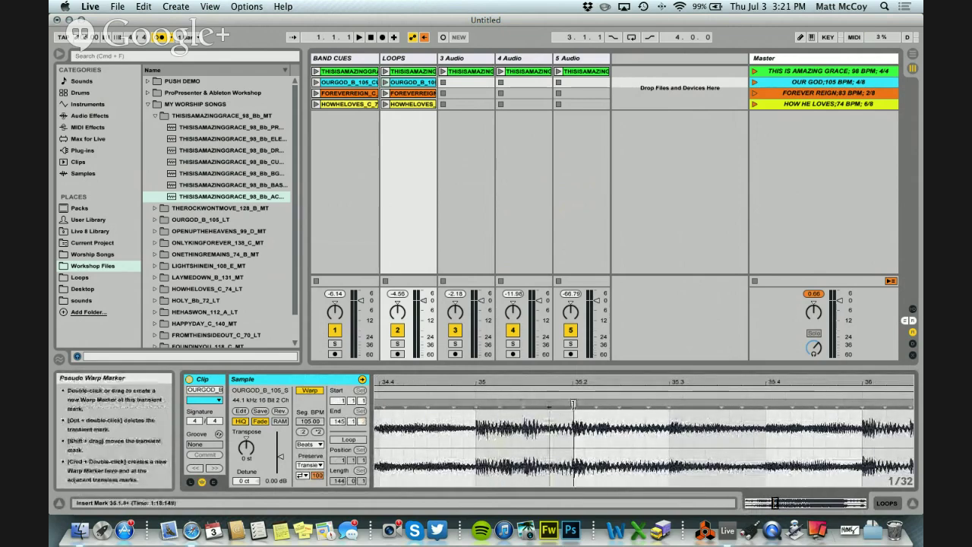
pyautogui.moveTo(501, 380); pyautogui.dragTo(501, 379)
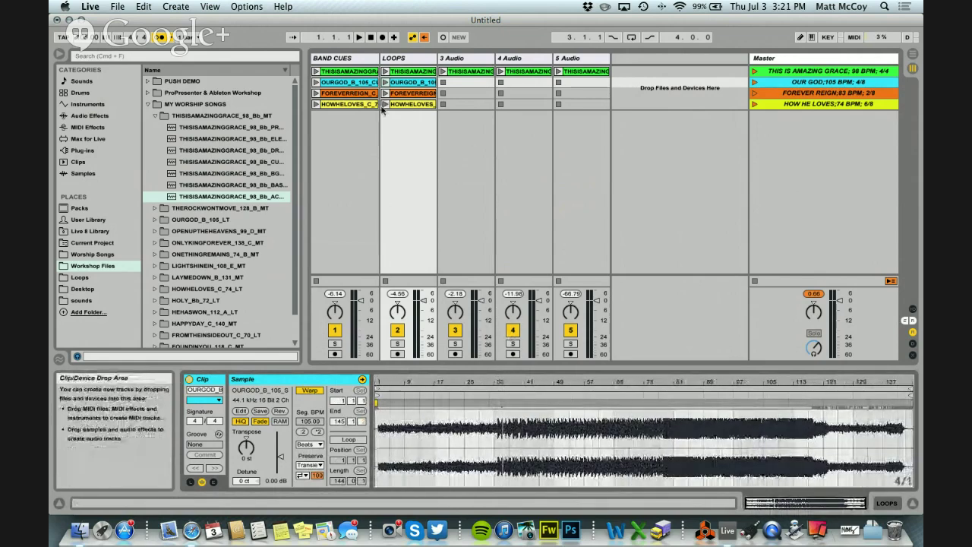
# - Turn on warping for the OUR GOD clip in the BAND CUES track and compare it with the song's loops clip
pyautogui.click(366, 83)
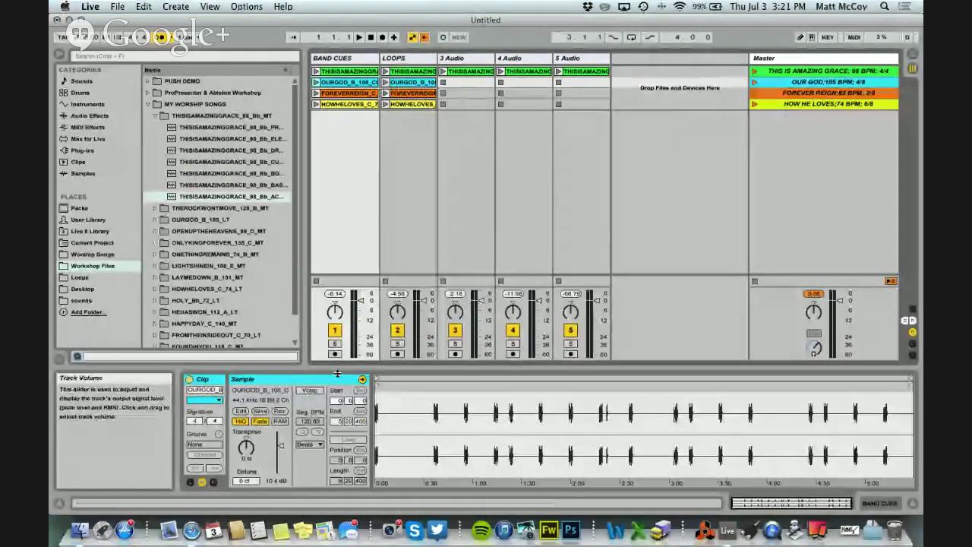
pyautogui.click(310, 392)
pyautogui.click(403, 83)
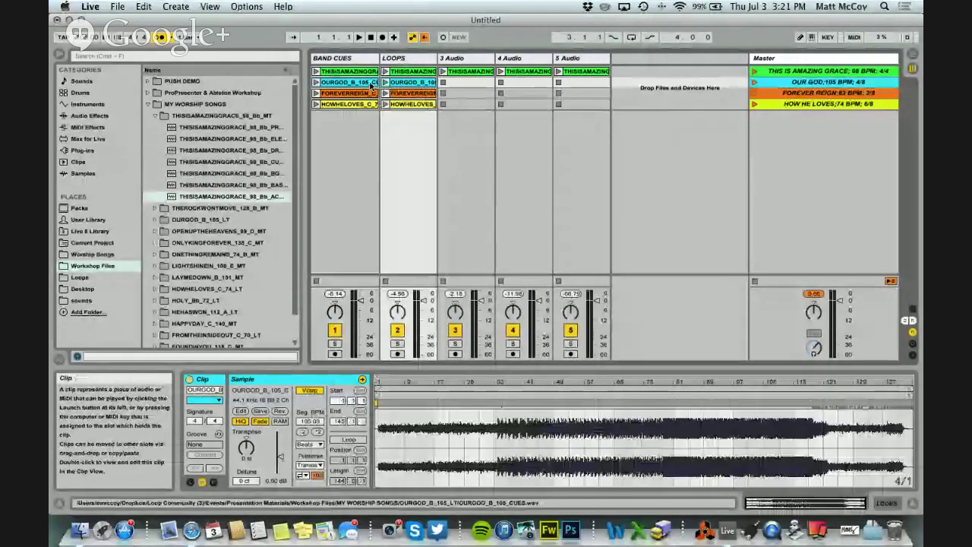
pyautogui.click(372, 83)
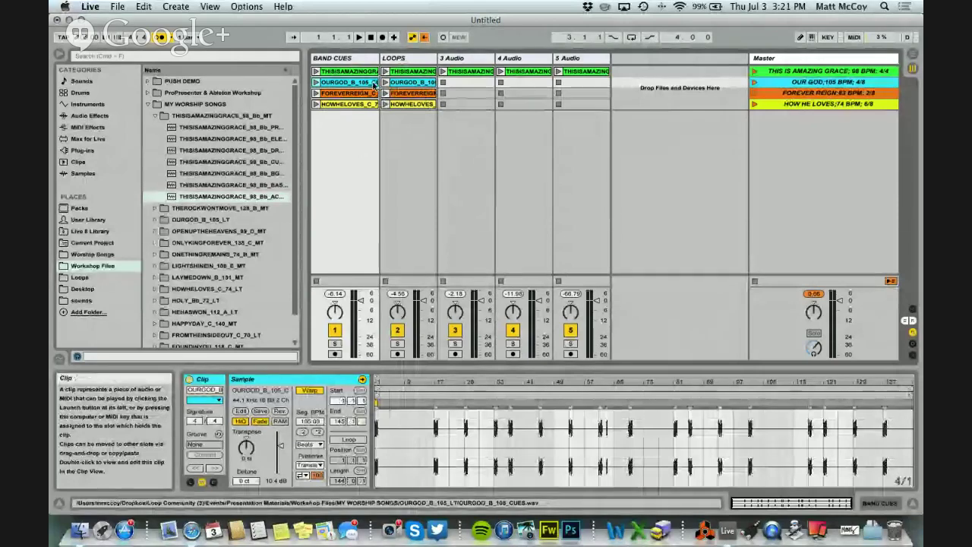
pyautogui.click(394, 84)
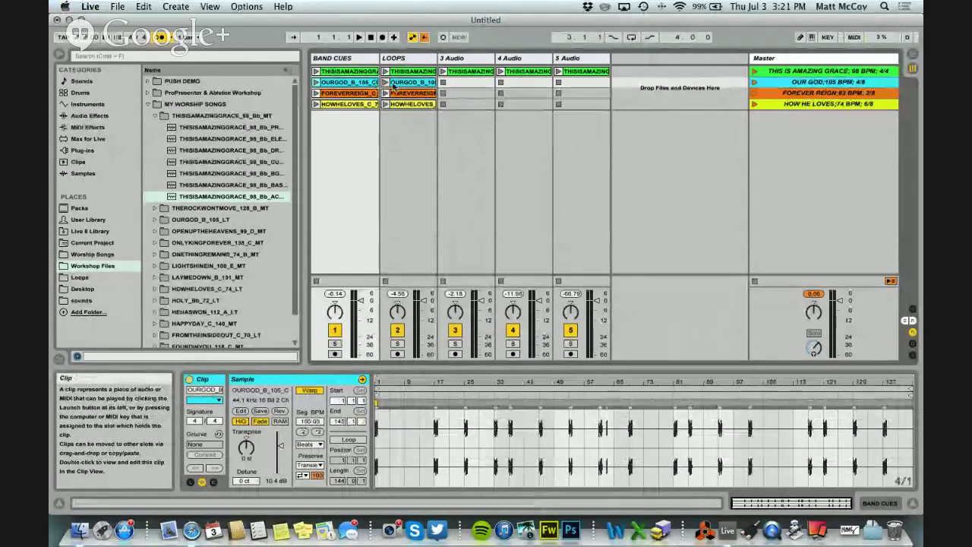
pyautogui.click(409, 85)
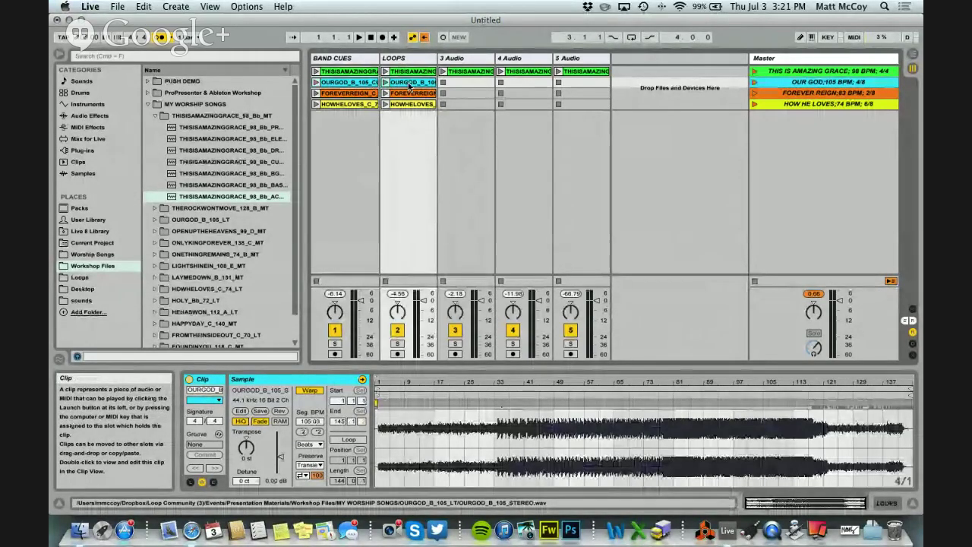
# - Change the launch tempo in the OUR GOD scene name to 110 BPM, playing the scene before and after
pyautogui.click(754, 82)
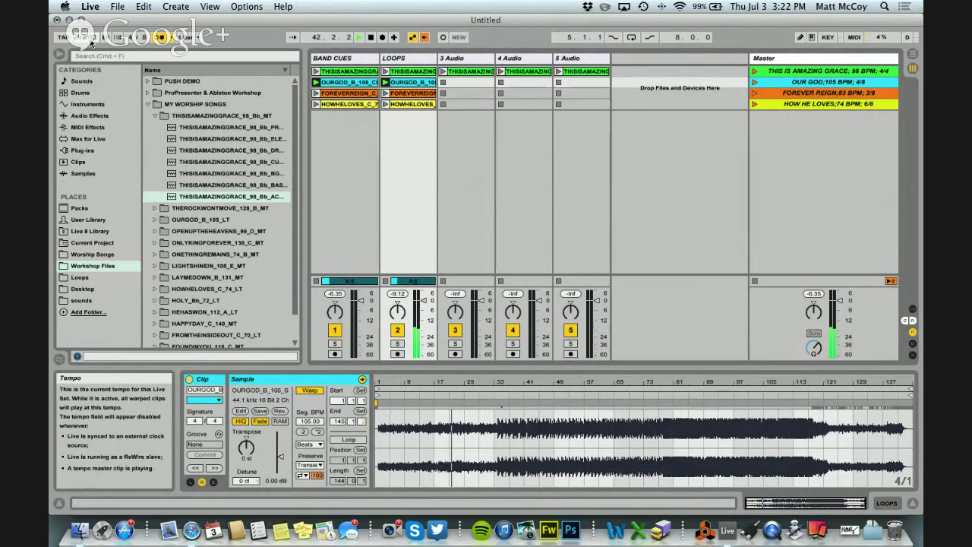
pyautogui.click(372, 38)
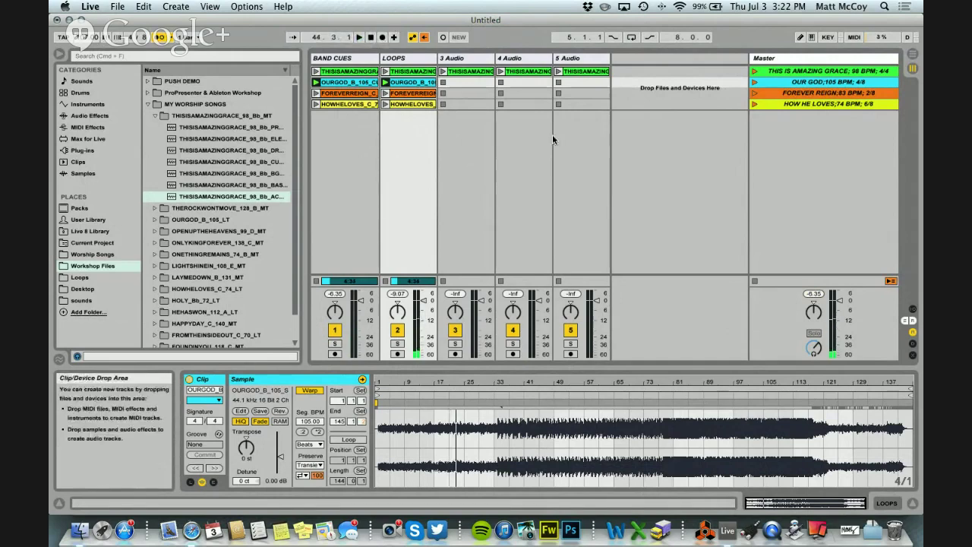
pyautogui.rightClick(811, 85)
pyautogui.click(750, 156)
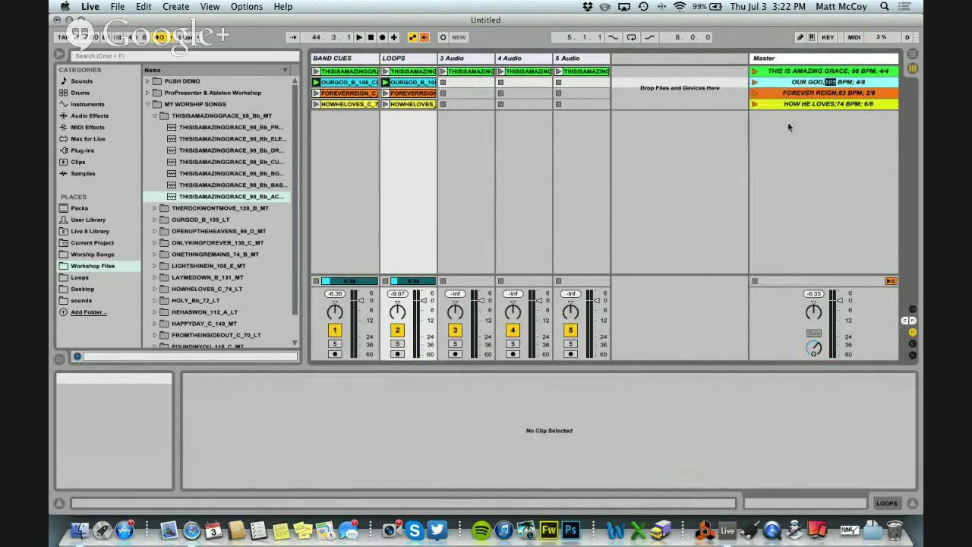
pyautogui.write('110')
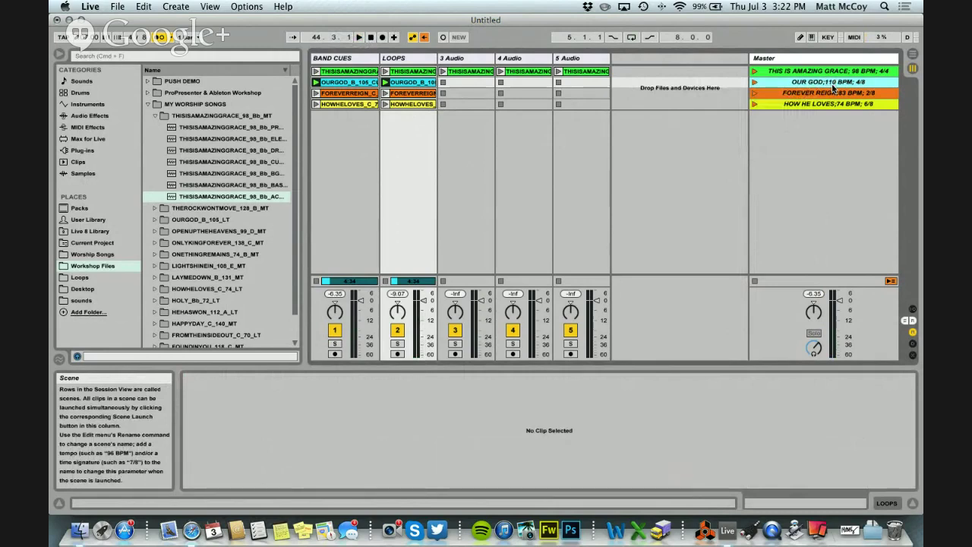
pyautogui.click(755, 81)
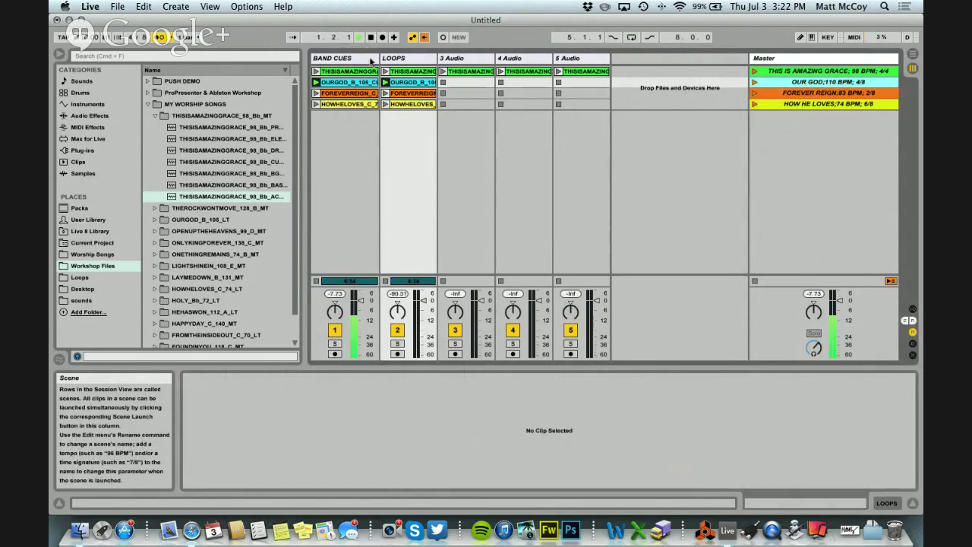
# - Transpose the OUR GOD loops clip by 2 semitones, trying a lower pitch while the scene plays
pyautogui.click(408, 84)
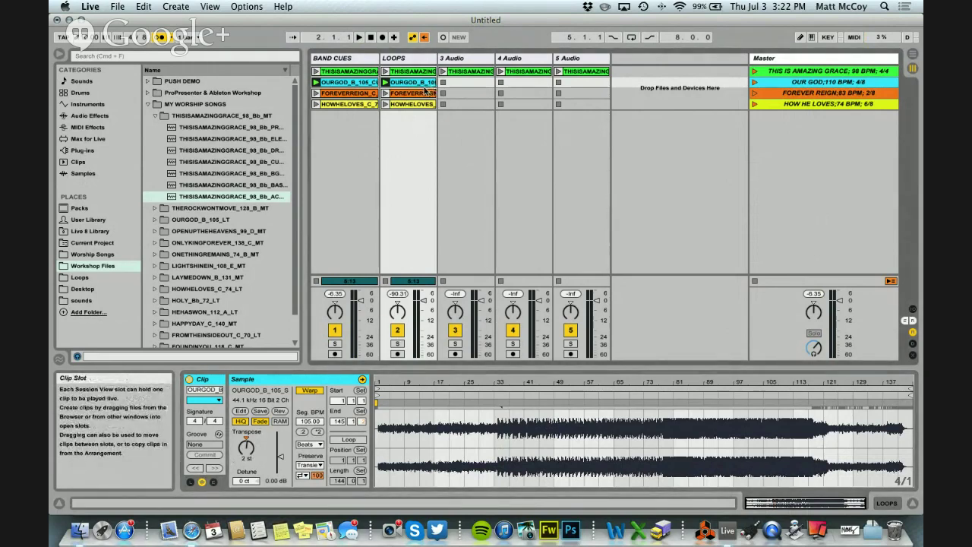
pyautogui.click(756, 82)
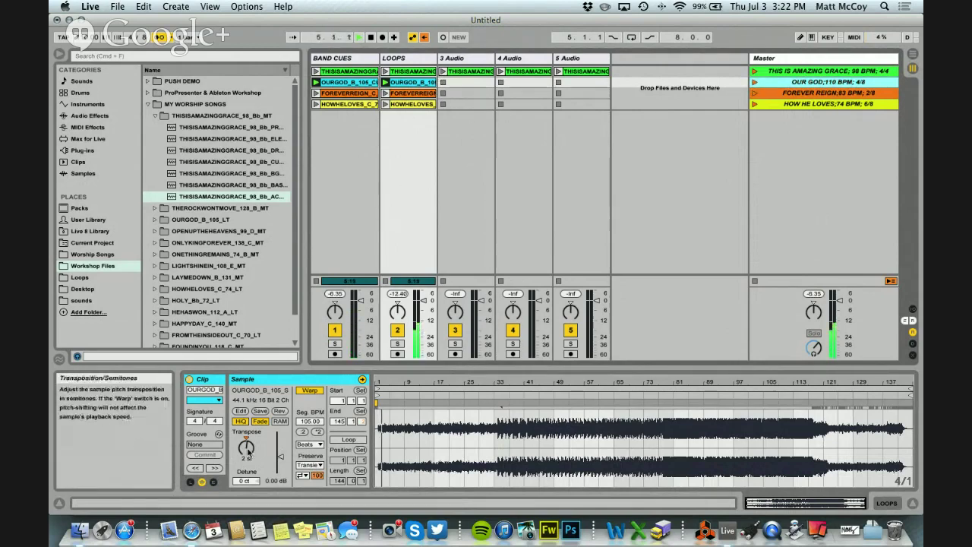
pyautogui.moveTo(246, 446); pyautogui.dragTo(246, 446)
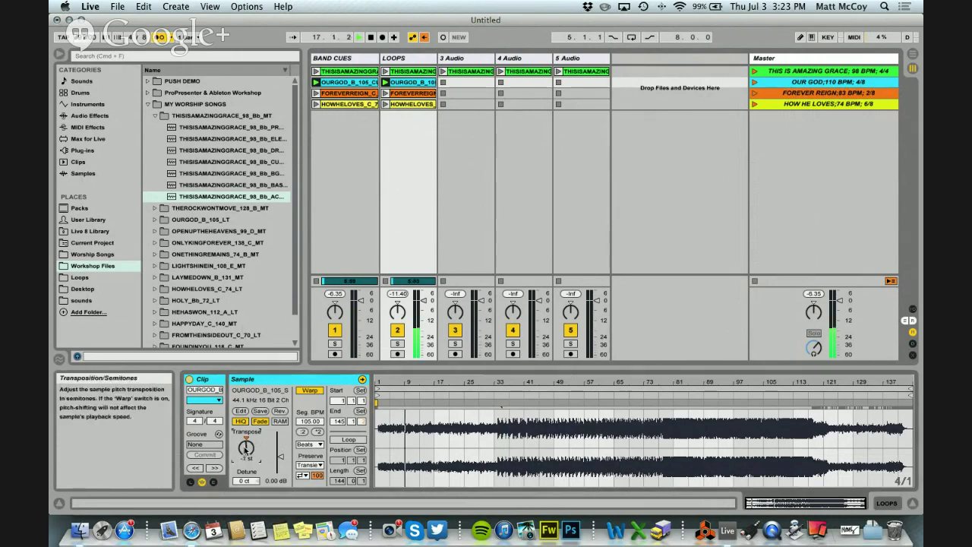
pyautogui.moveTo(245, 454); pyautogui.dragTo(244, 448)
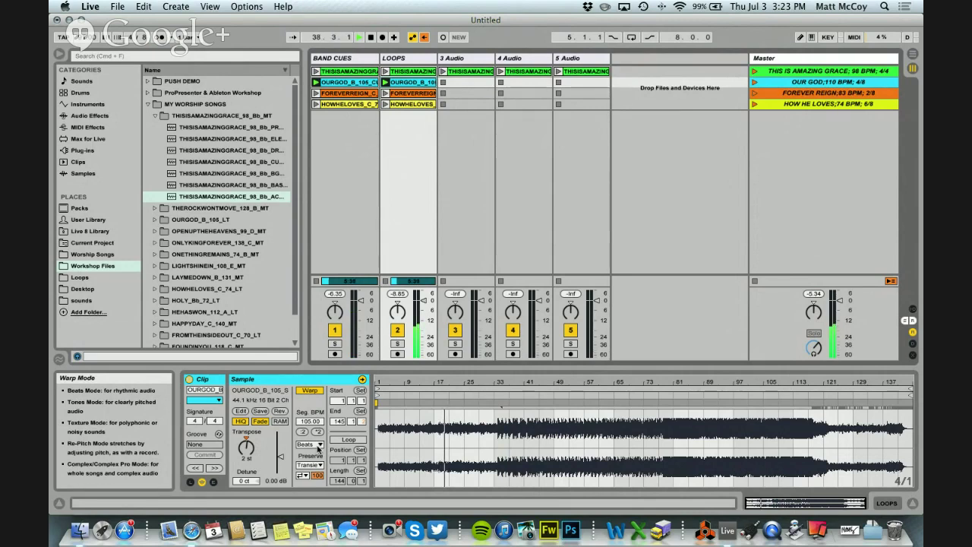
# - Compare the Beats and Complex warp modes on the playing OUR GOD loops clip and leave it on Complex
pyautogui.click(317, 447)
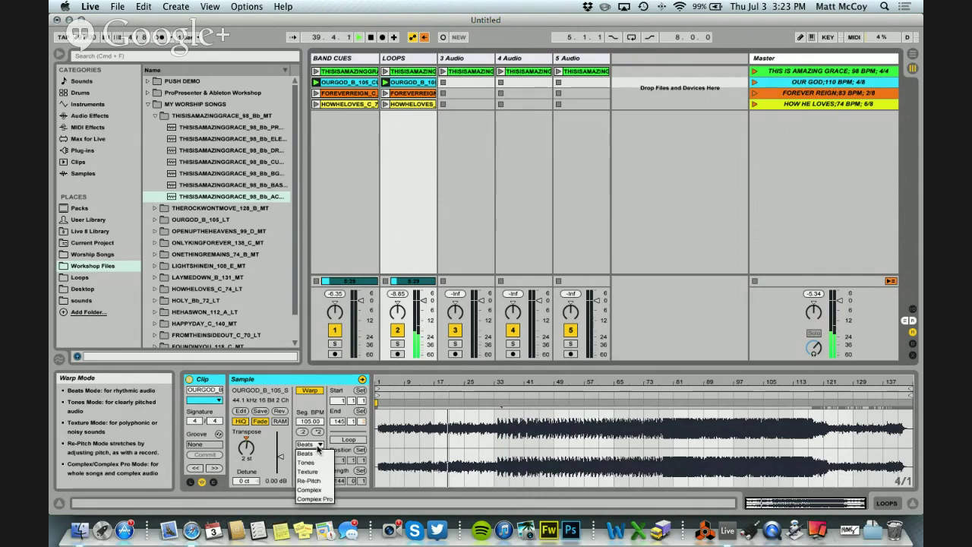
pyautogui.click(317, 490)
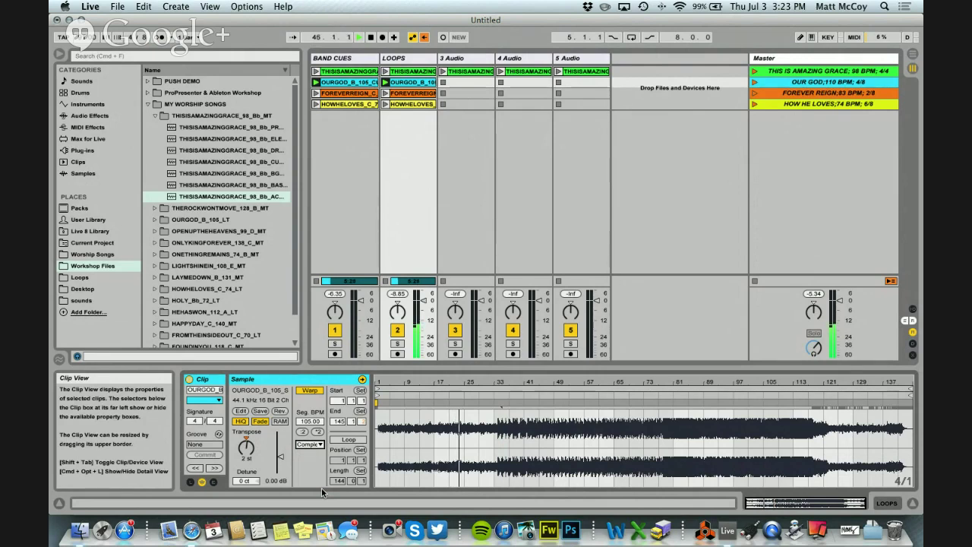
pyautogui.click(317, 444)
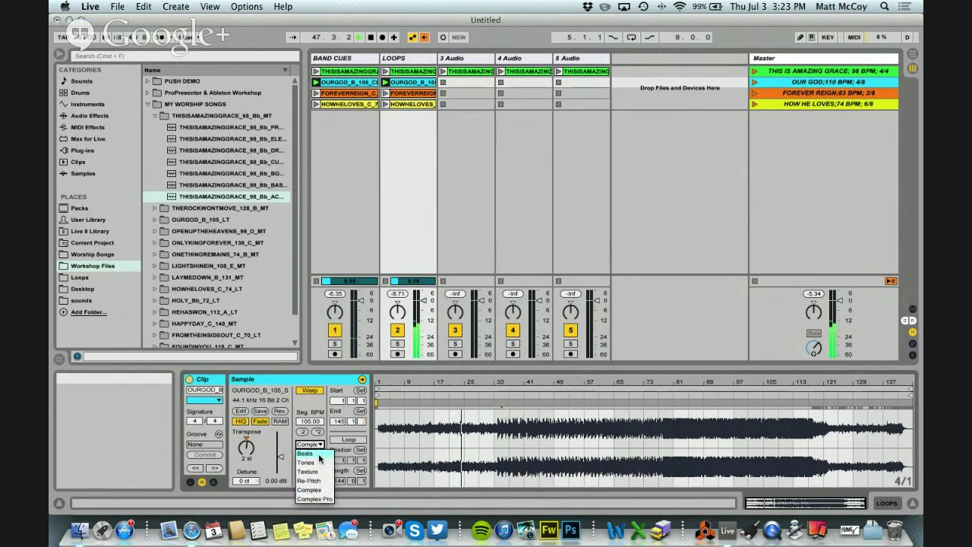
pyautogui.click(319, 454)
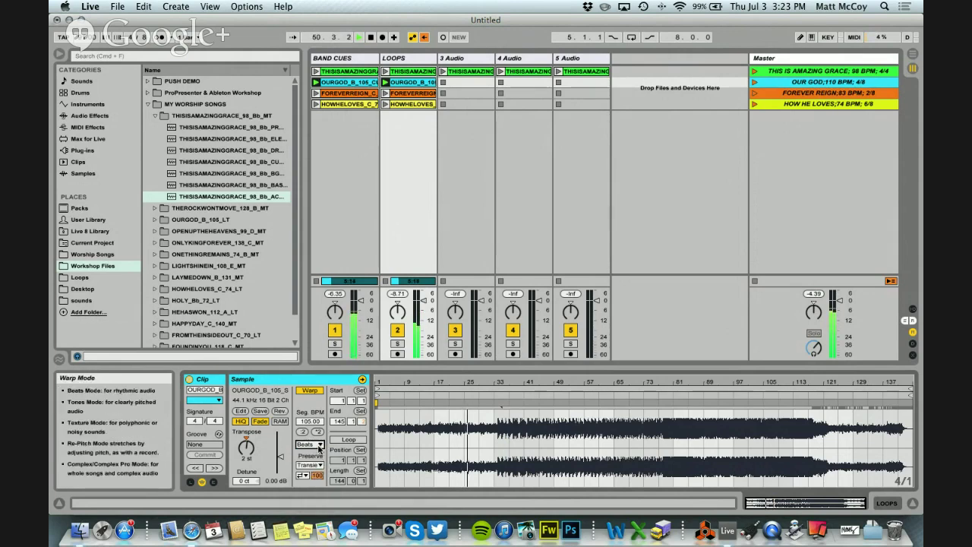
pyautogui.click(319, 445)
pyautogui.click(315, 492)
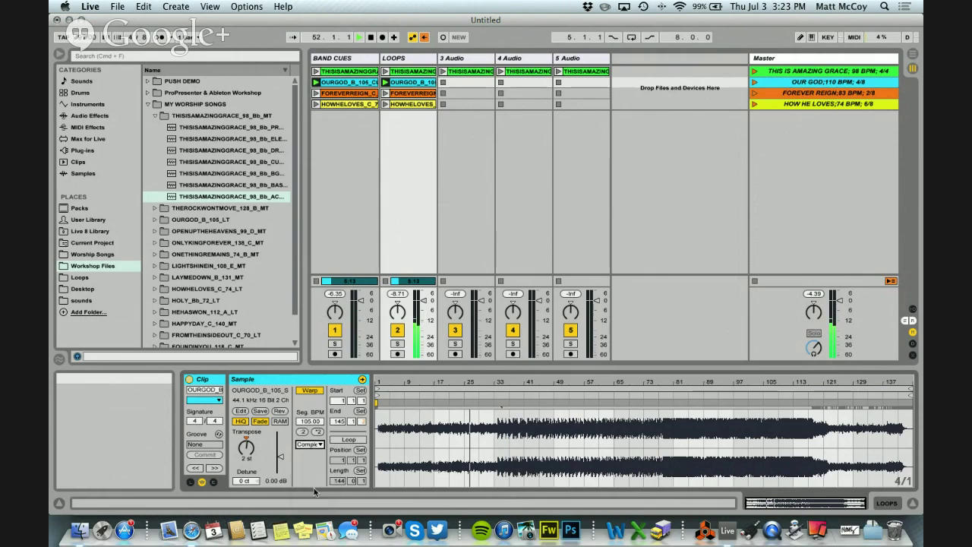
# - Set the OUR GOD band cues clip's warp mode to Complex and review the other available warp modes
pyautogui.click(309, 444)
pyautogui.click(315, 407)
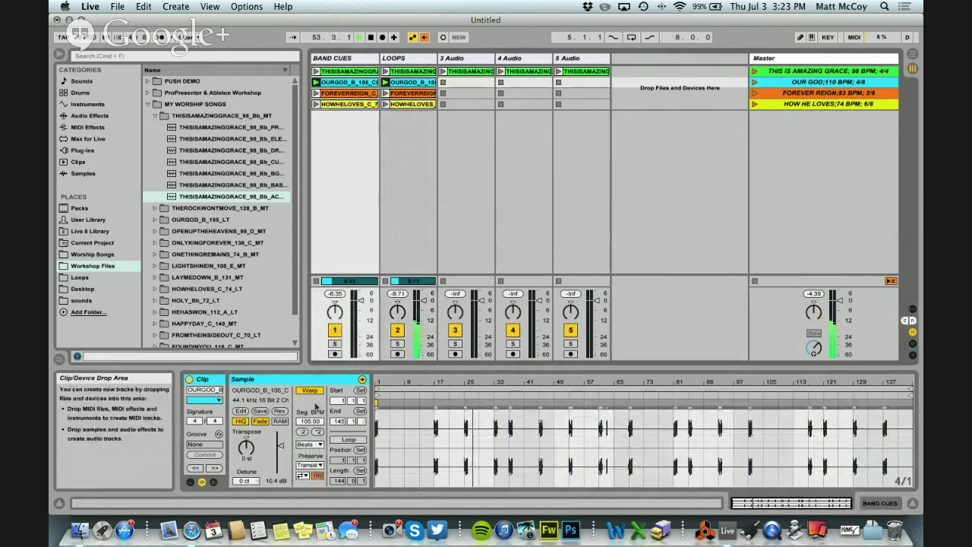
pyautogui.click(309, 444)
pyautogui.click(315, 492)
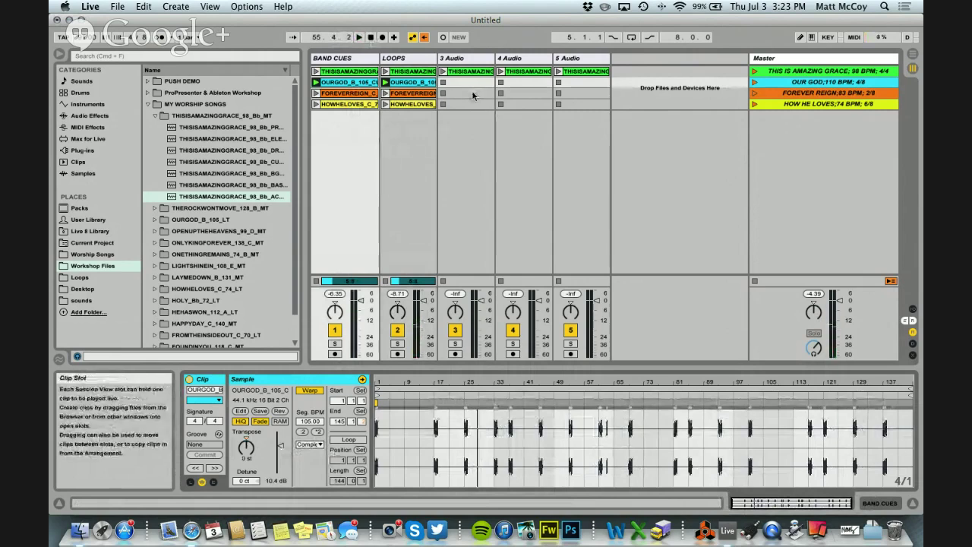
pyautogui.click(309, 444)
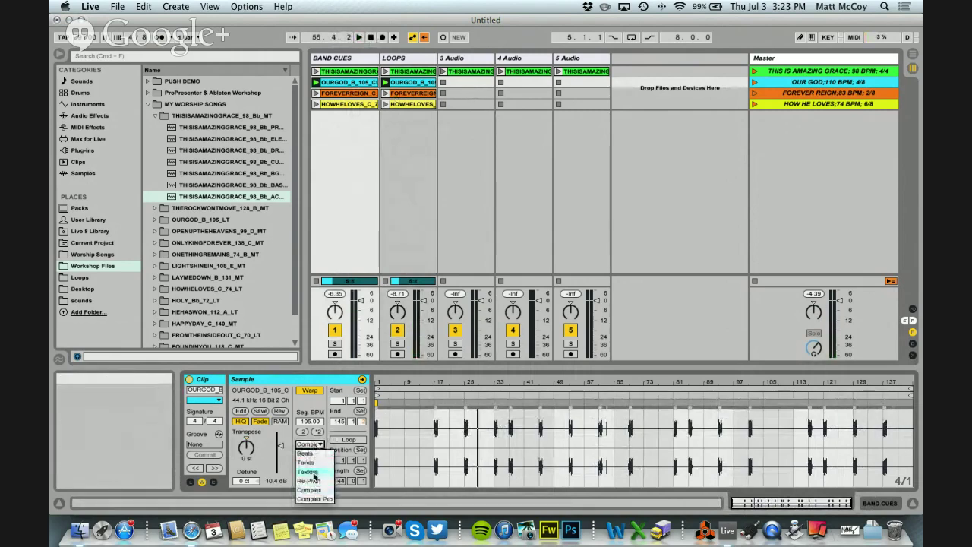
pyautogui.click(447, 338)
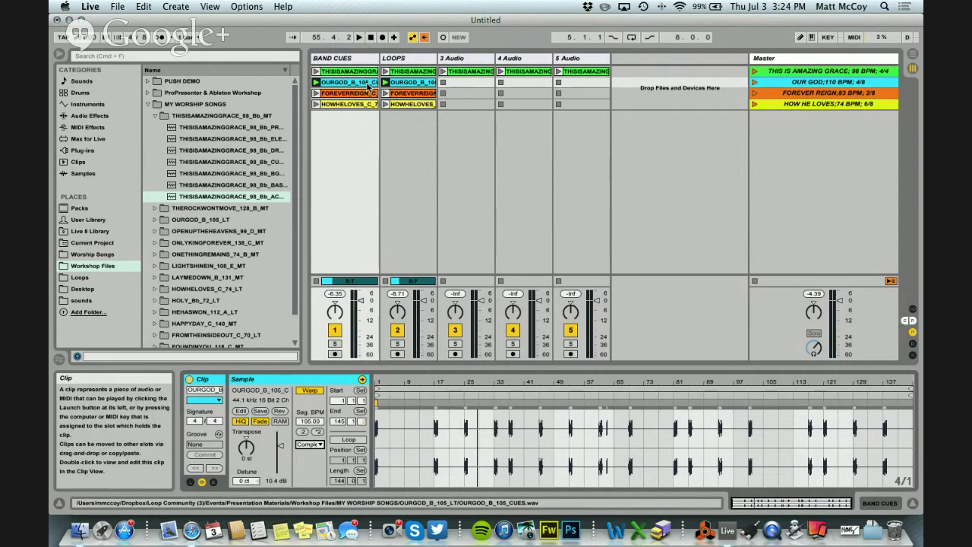
# - Turn on warping for all five THIS IS AMAZING GRACE clips together and set their warp mode to Complex
pyautogui.click(577, 71)
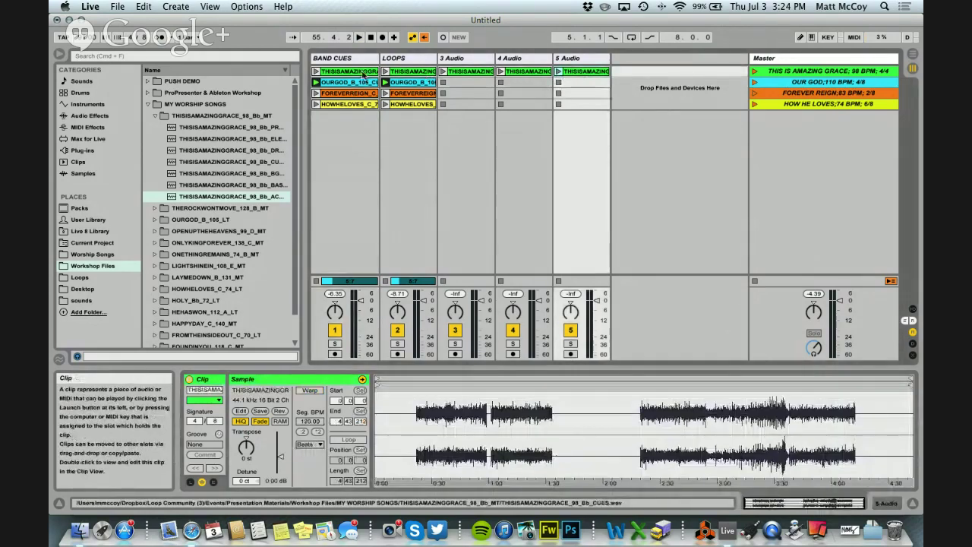
pyautogui.keyDown('shift'); pyautogui.click(367, 73); pyautogui.keyUp('shift')
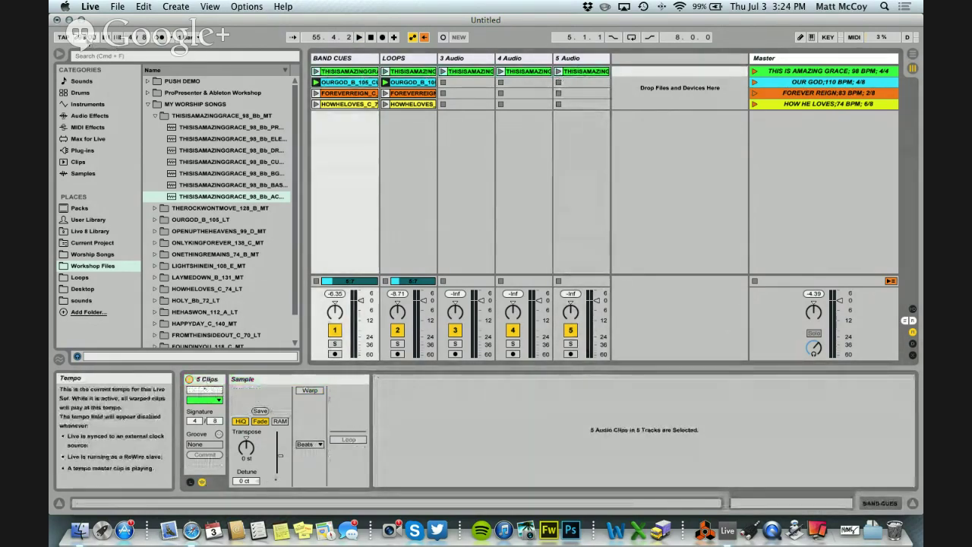
pyautogui.click(310, 390)
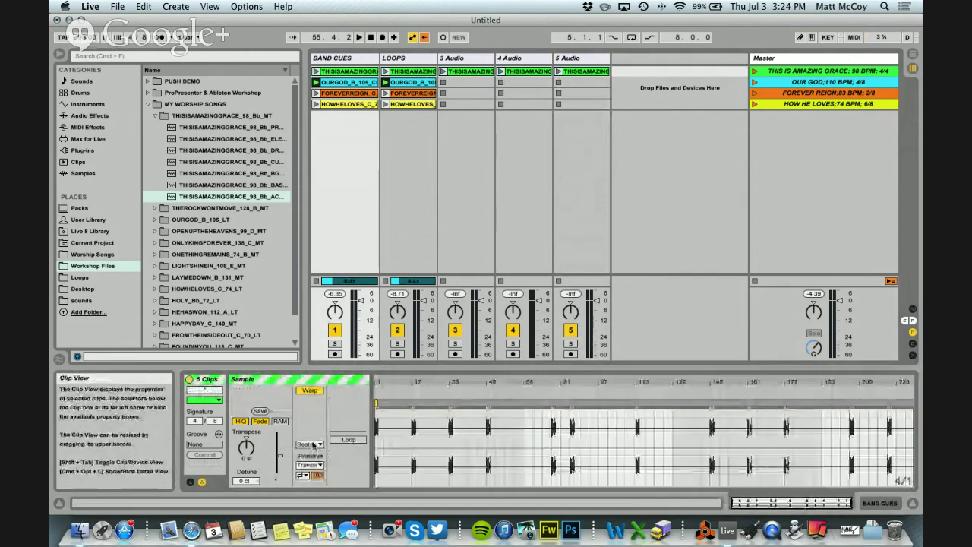
pyautogui.click(313, 444)
pyautogui.click(311, 470)
pyautogui.click(451, 188)
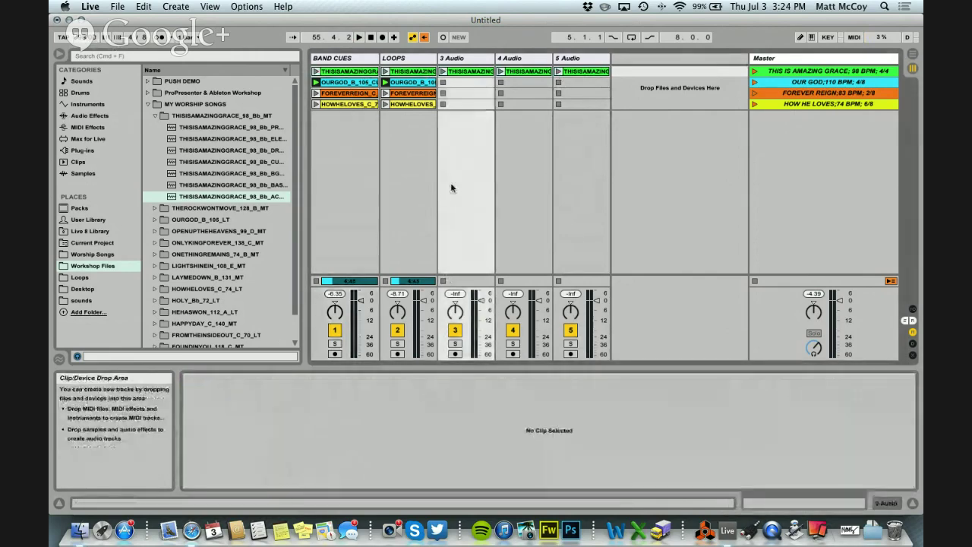
# - Launch the THIS IS AMAZING GRACE scene and inspect the shared transpose settings of its clips from LOOPS through 5 Audio
pyautogui.click(755, 72)
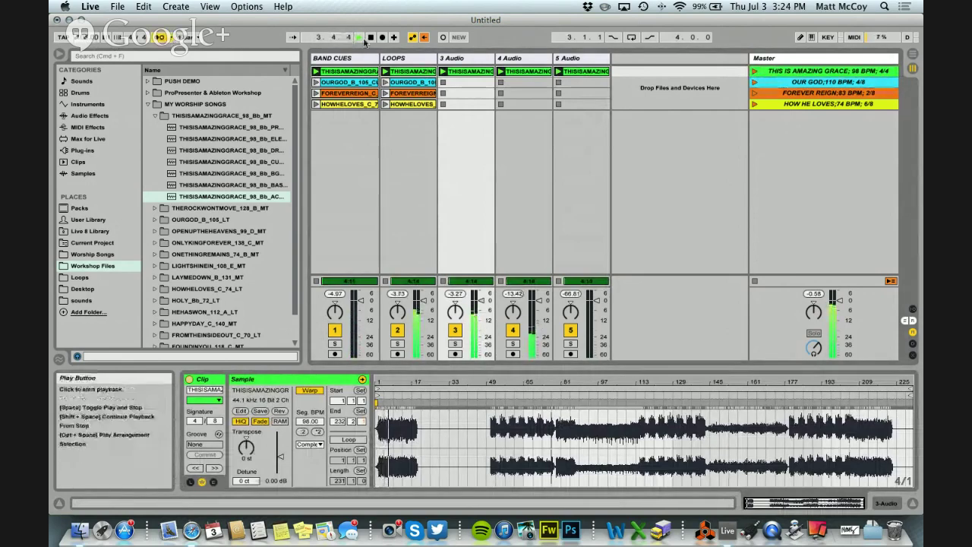
pyautogui.click(584, 73)
pyautogui.keyDown('shift'); pyautogui.click(428, 72); pyautogui.keyUp('shift')
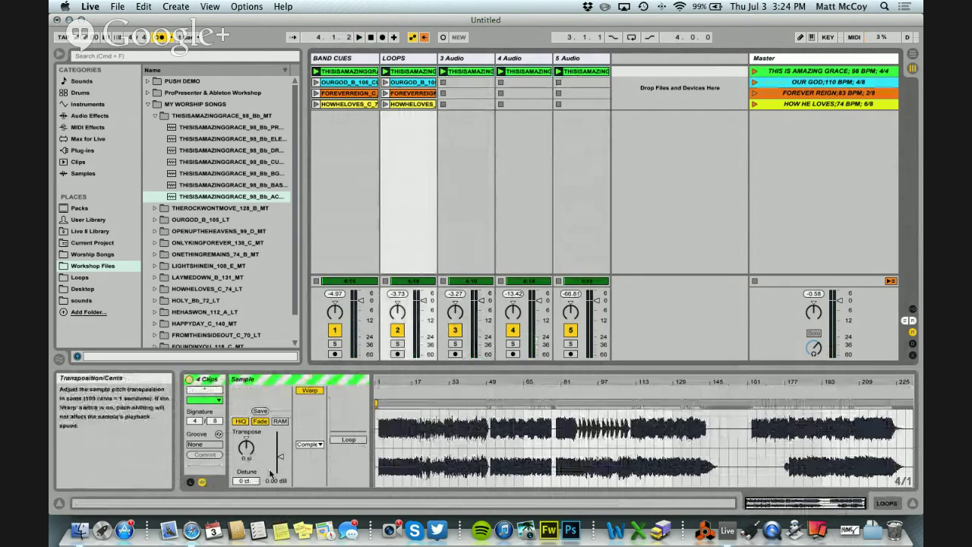
pyautogui.click(501, 178)
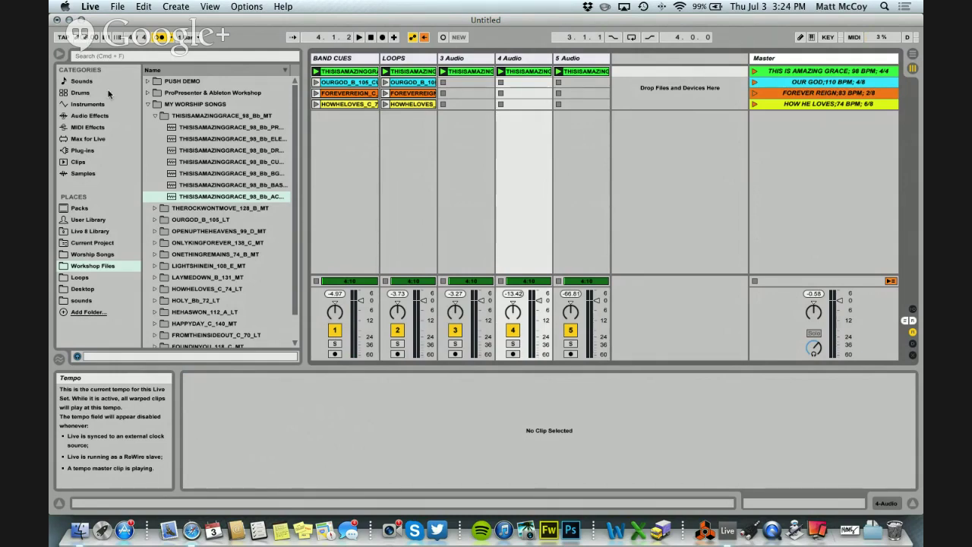
pyautogui.click(448, 143)
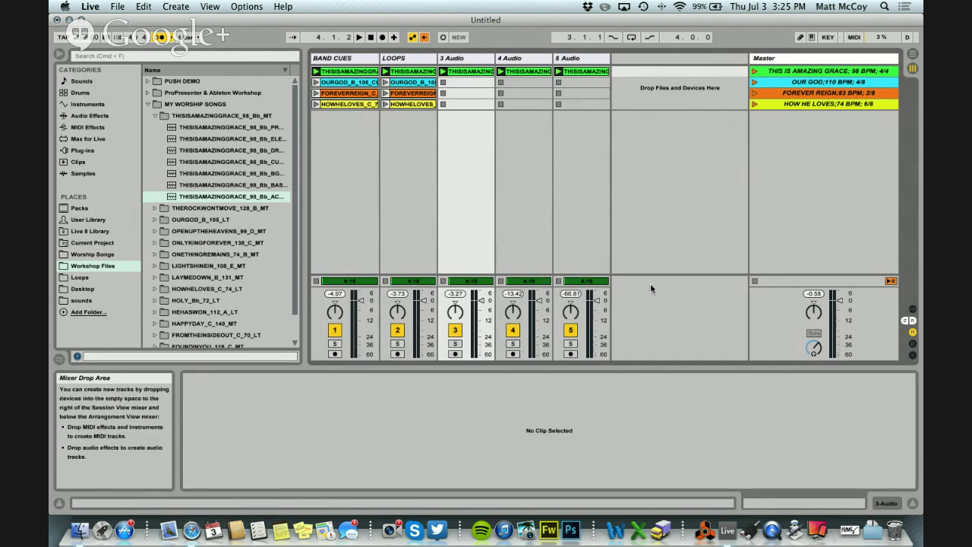
# - Show the mixer's In/Out section and route the BAND CUES track to Ext. Out on channel 1
pyautogui.click(912, 309)
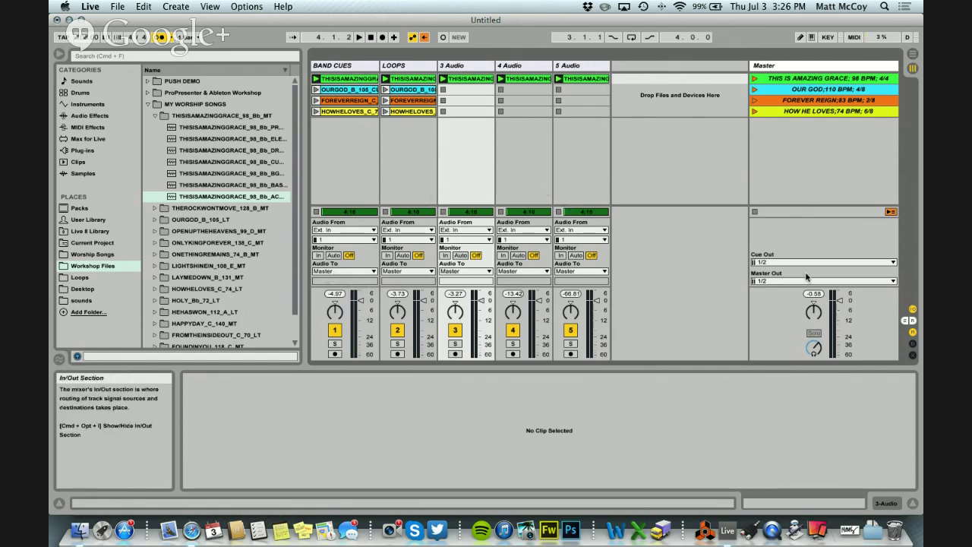
pyautogui.click(338, 275)
pyautogui.click(334, 281)
pyautogui.click(348, 283)
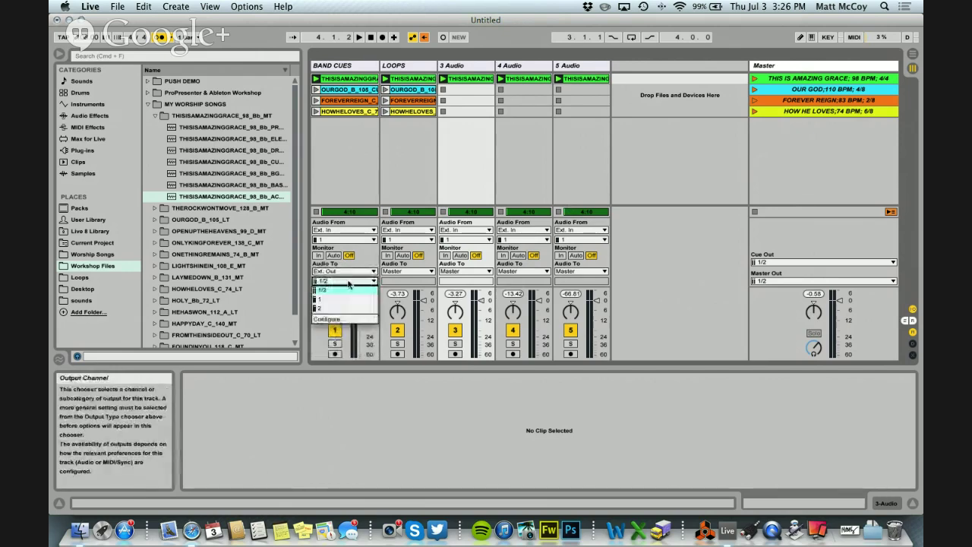
pyautogui.click(346, 299)
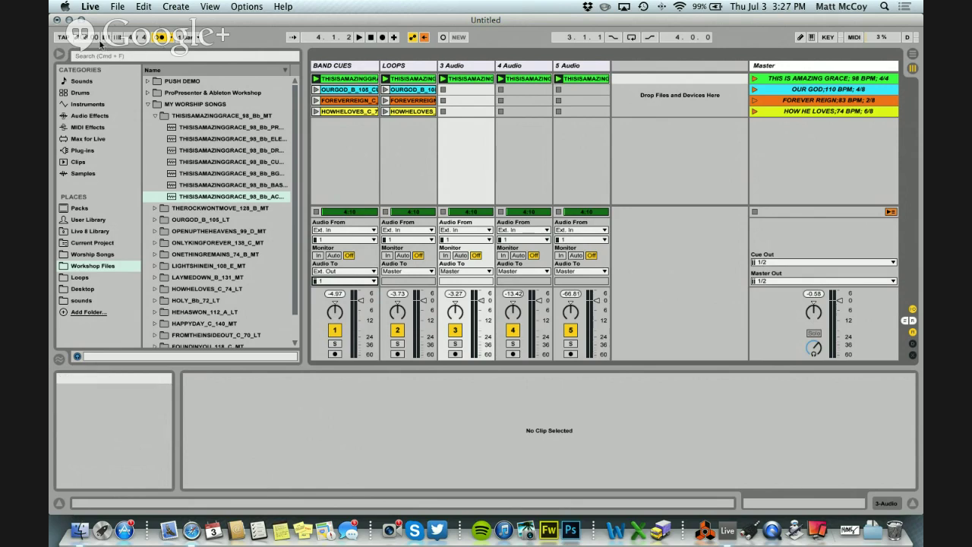
# - Set the Master track's Cue Out to channel 1 and turn up the cue volume
pyautogui.click(773, 263)
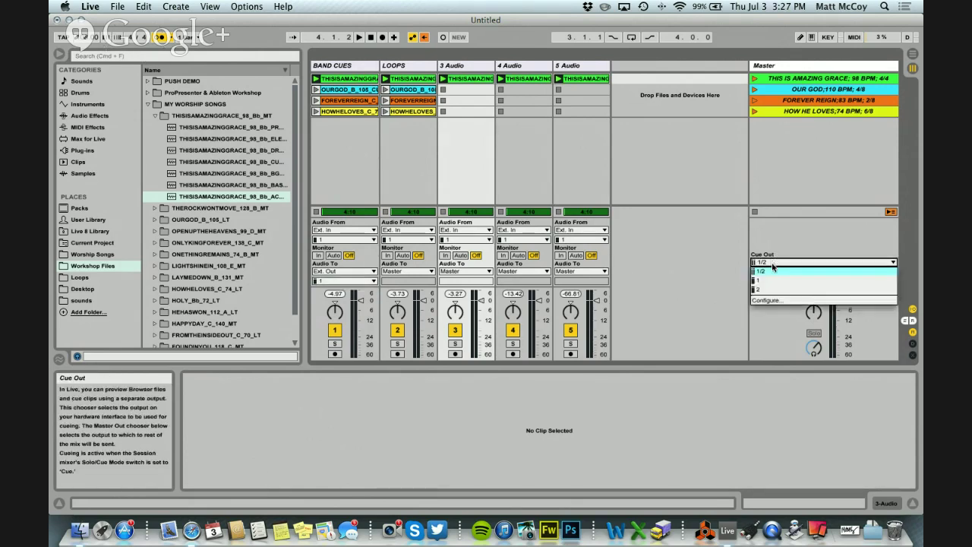
pyautogui.click(772, 281)
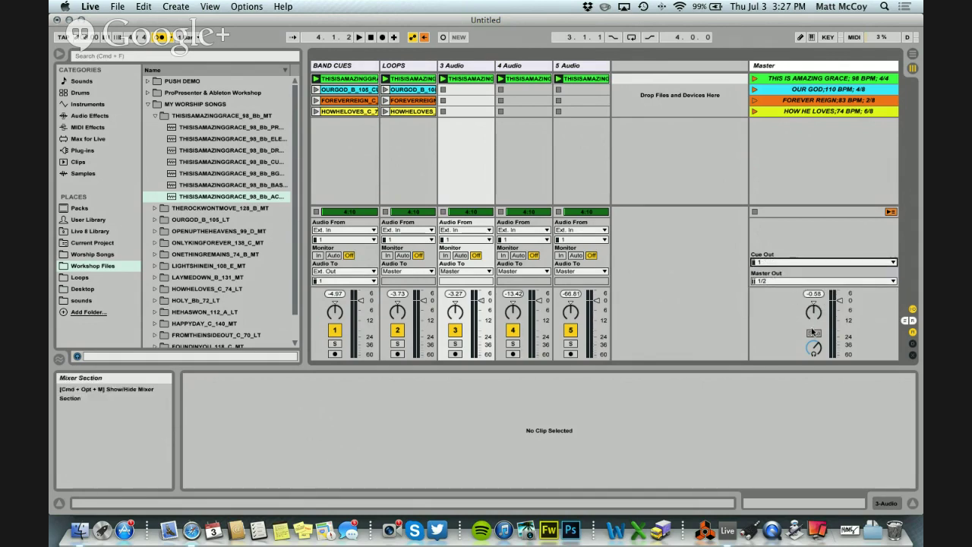
pyautogui.moveTo(812, 350); pyautogui.dragTo(812, 349)
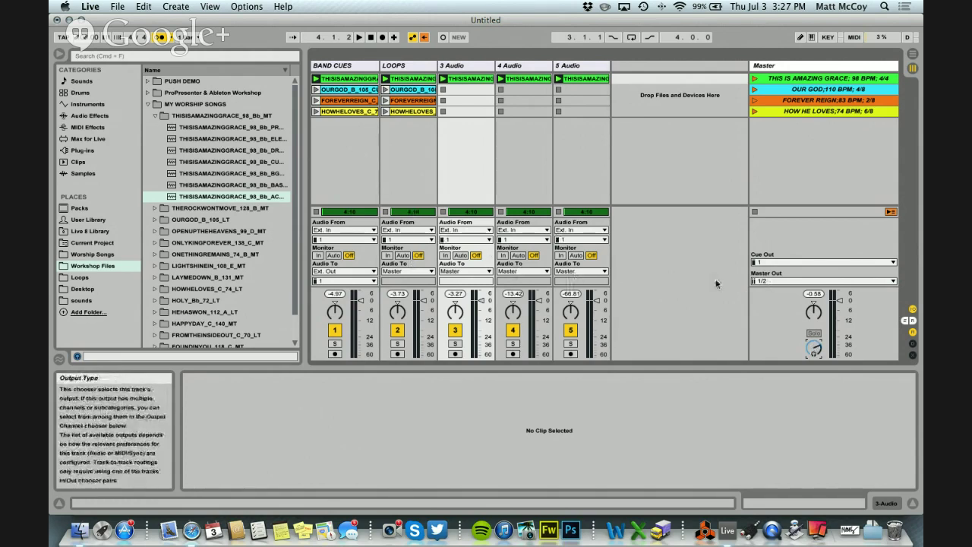
# - Set the Master Out to channel 2 and launch the OUR GOD scene to test the split routing
pyautogui.click(760, 281)
pyautogui.click(764, 317)
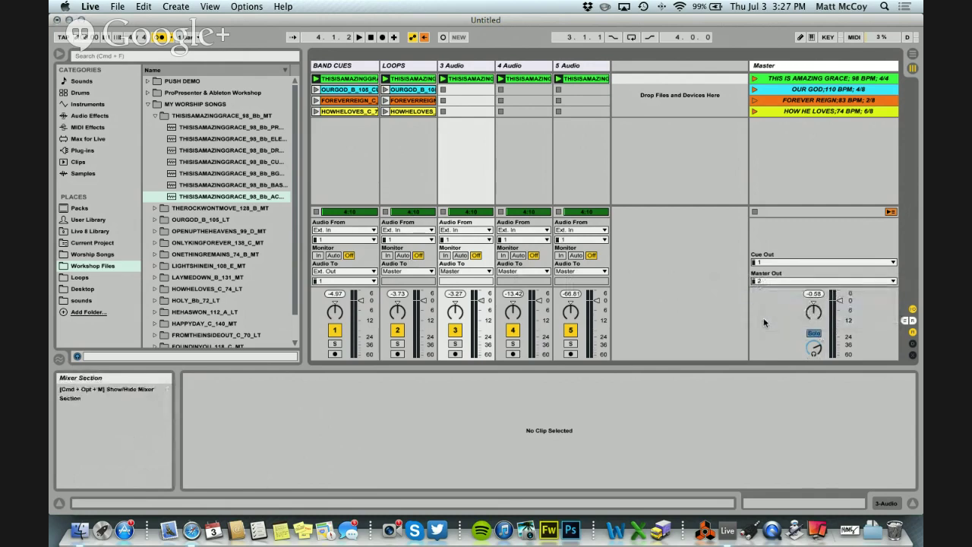
pyautogui.click(754, 88)
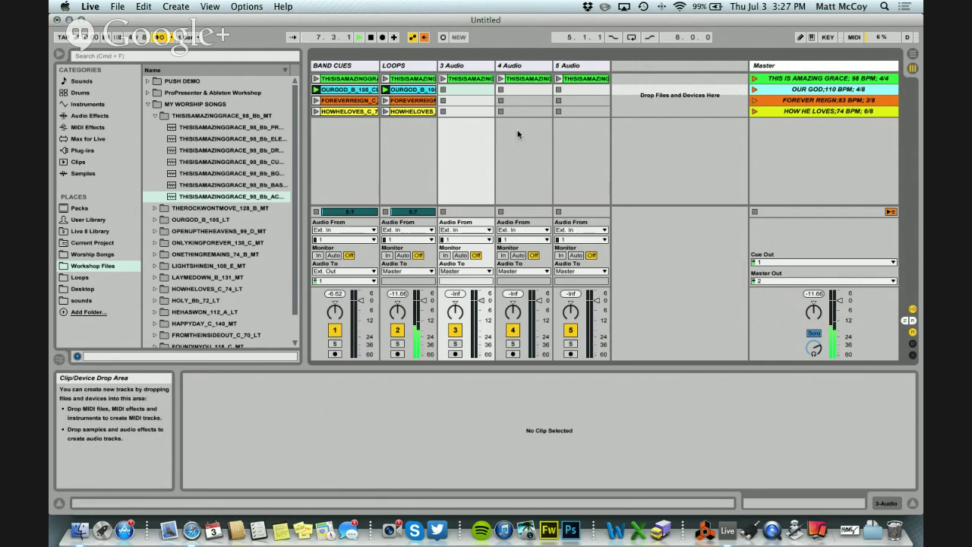
# - Switch to Safari, open Loop University on the Loop Community site, and look through its list of training tutorials
pyautogui.click(192, 525)
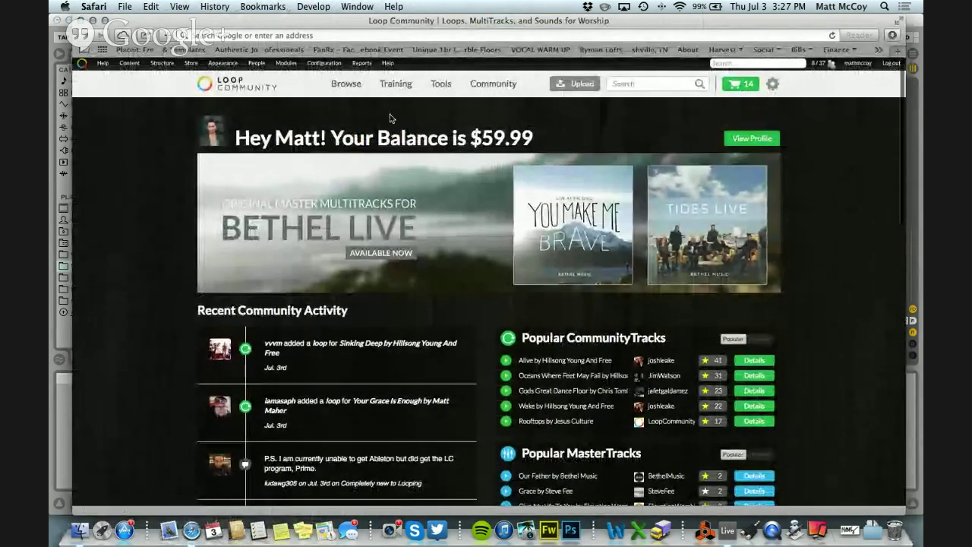
pyautogui.moveTo(394, 86)
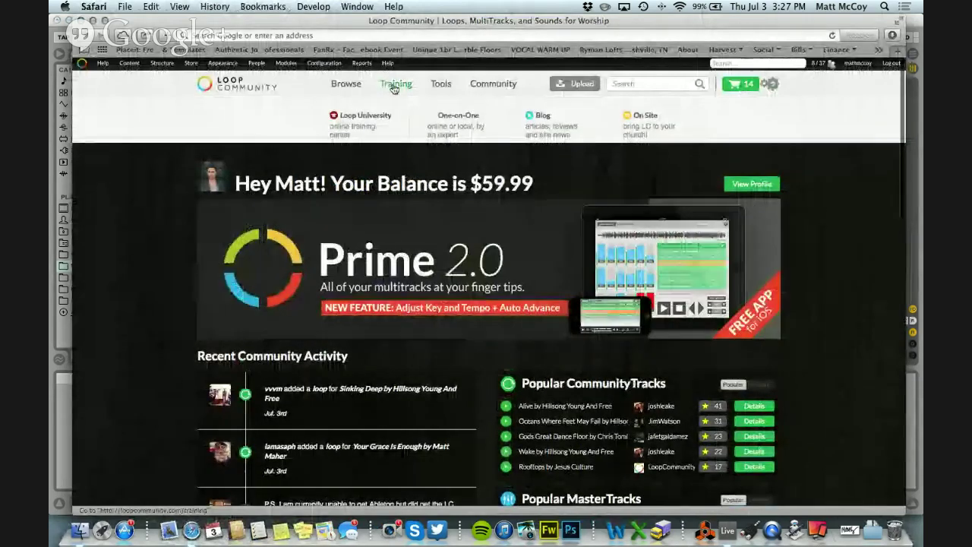
pyautogui.click(365, 122)
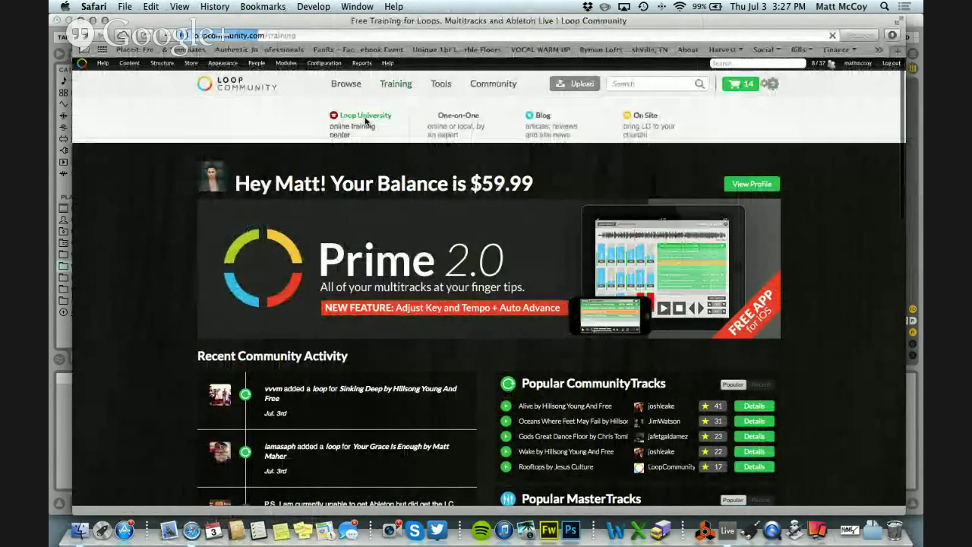
pyautogui.scroll(-3, 558, 296)
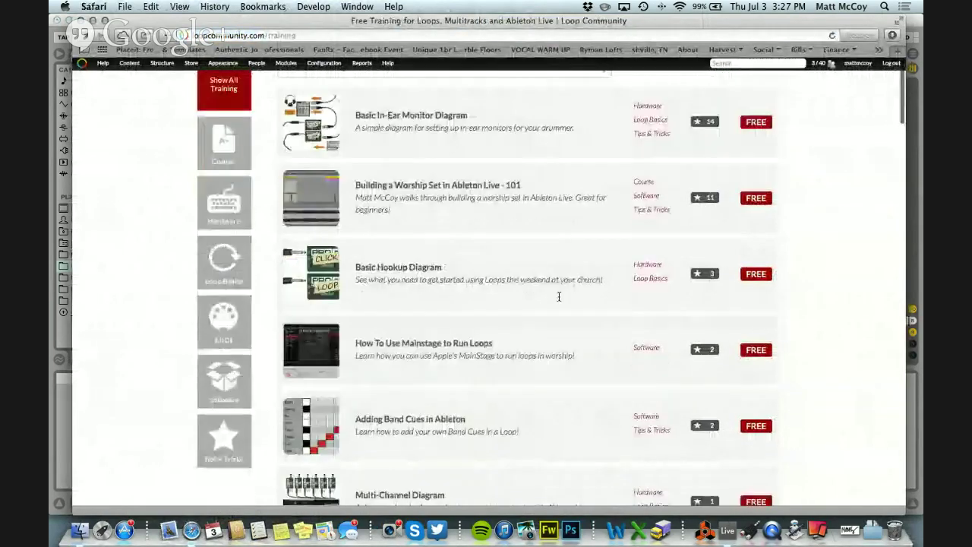
pyautogui.scroll(-15, 558, 297)
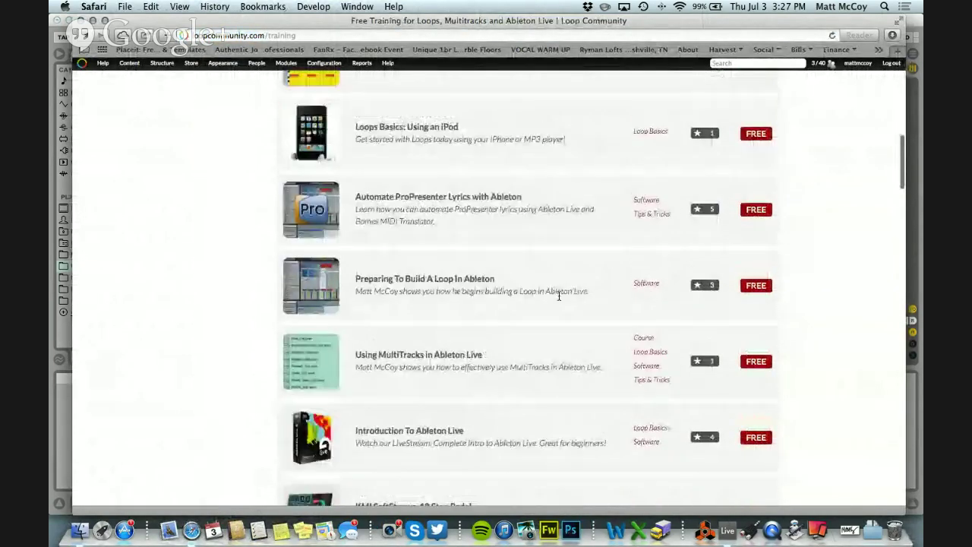
pyautogui.scroll(-6, 558, 296)
pyautogui.scroll(15, 558, 296)
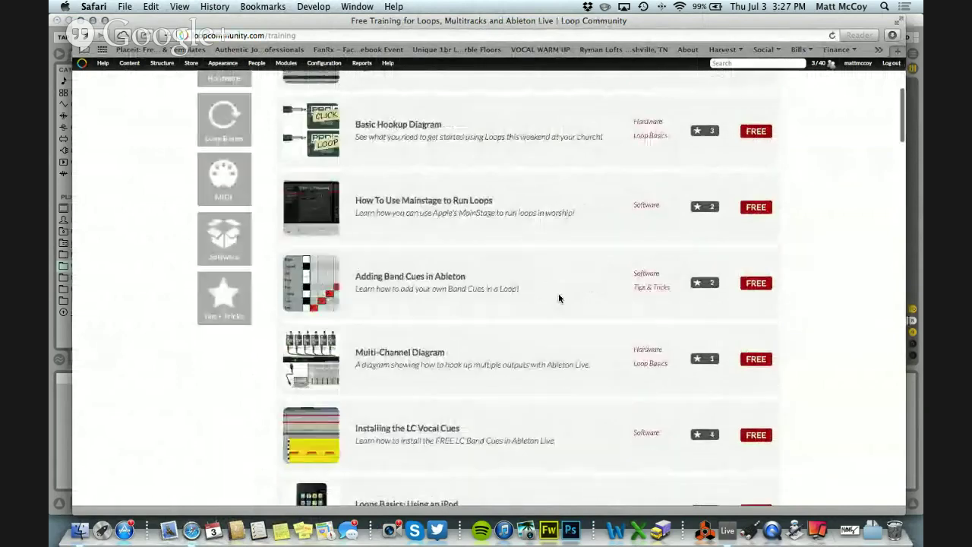
pyautogui.scroll(5, 559, 298)
pyautogui.scroll(-2, 554, 298)
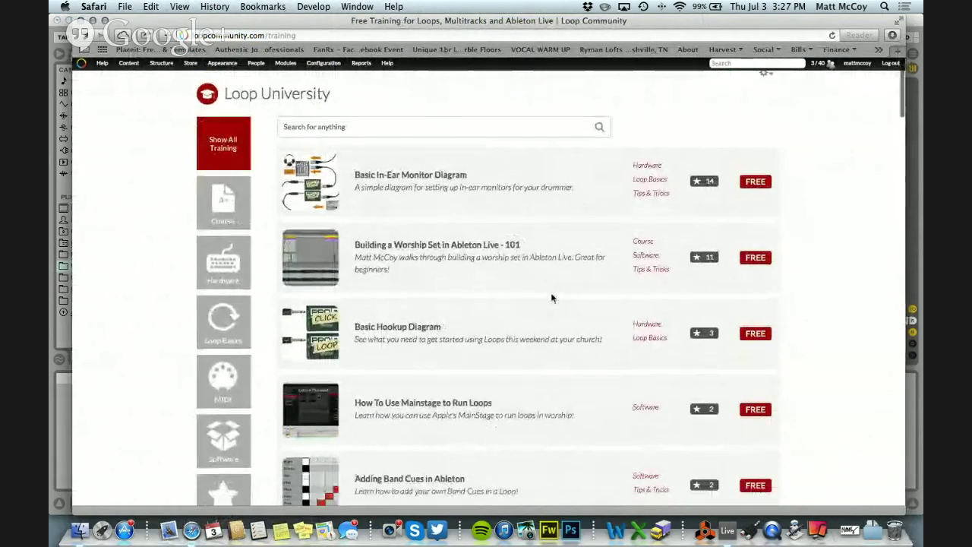
pyautogui.scroll(-2, 552, 298)
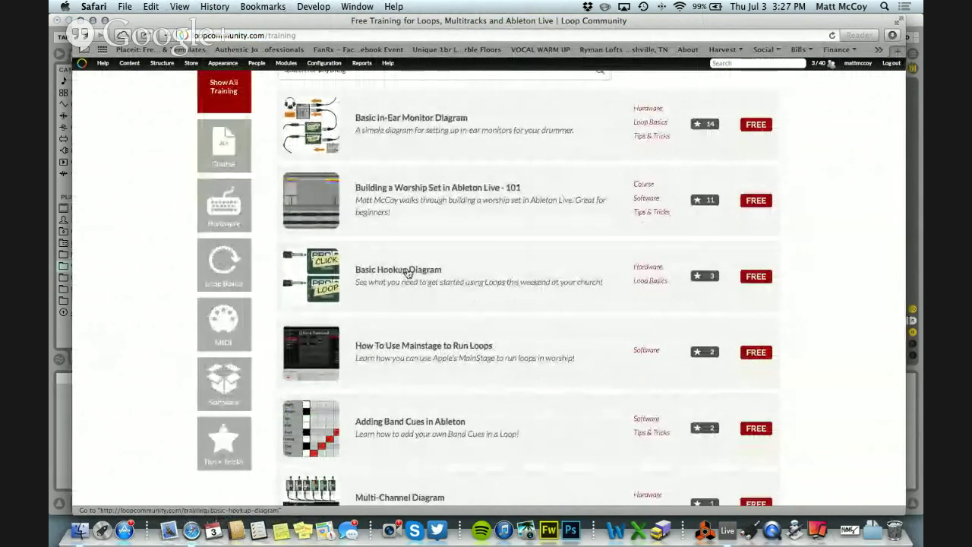
# - Open the Basic Hookup Diagram tutorial and examine the cabling from the headphone jack through the click and loop DI boxes
pyautogui.click(408, 269)
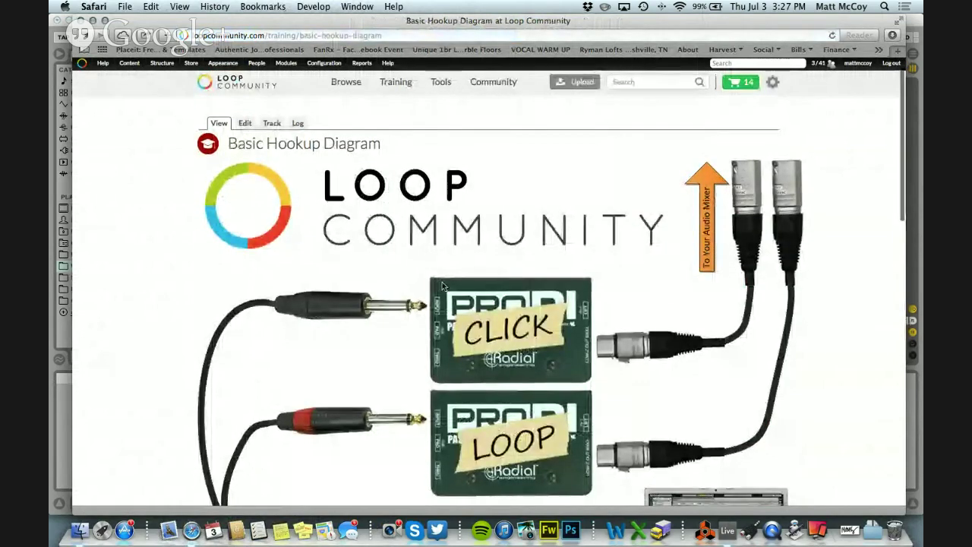
pyautogui.scroll(-4, 443, 286)
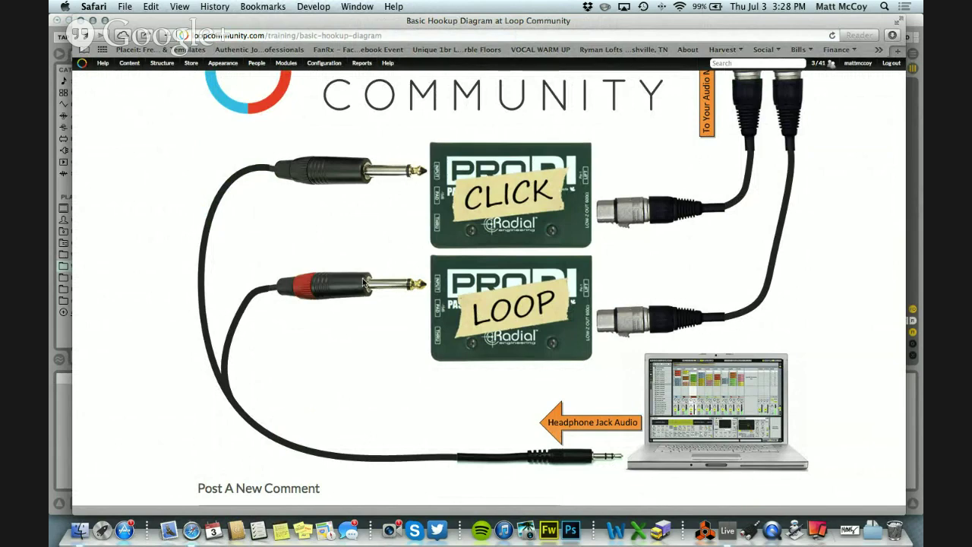
pyautogui.scroll(1, 364, 283)
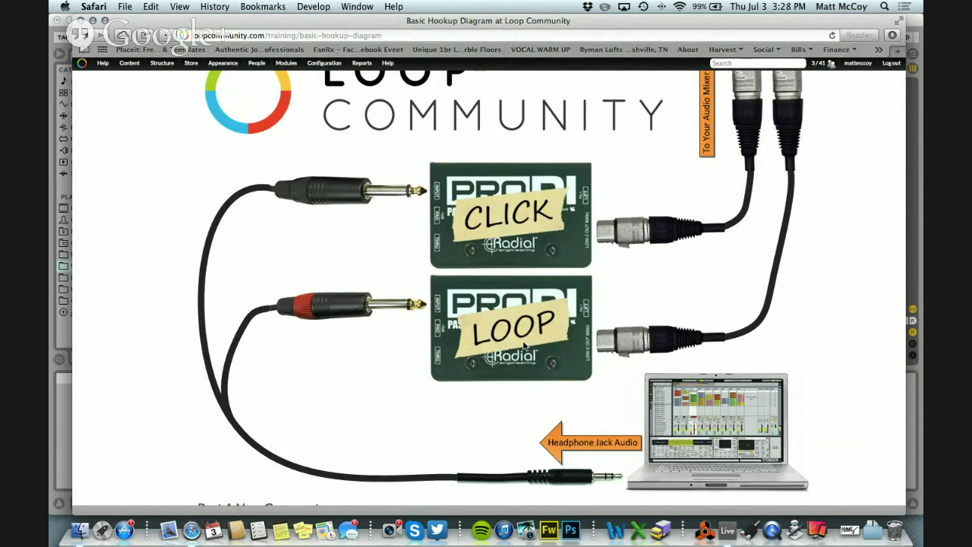
pyautogui.scroll(2, 505, 323)
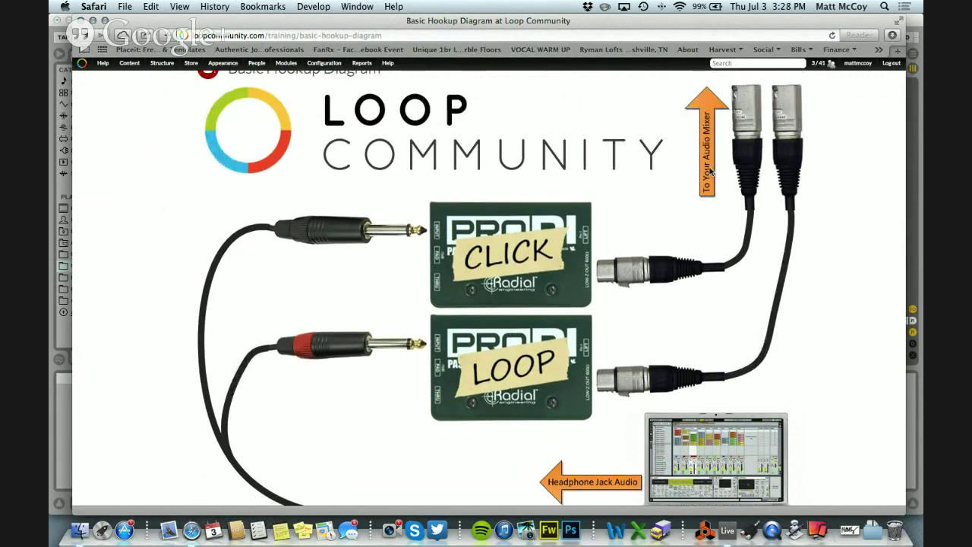
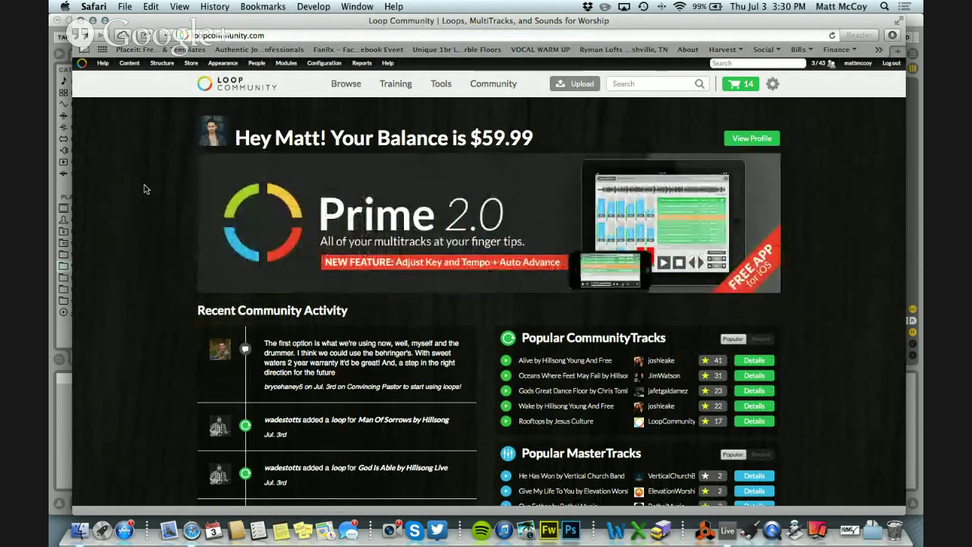
# - Look over the Loop Community home page and search the site for THIS IS AMAZING GRACE
pyautogui.scroll(-3, 744, 338)
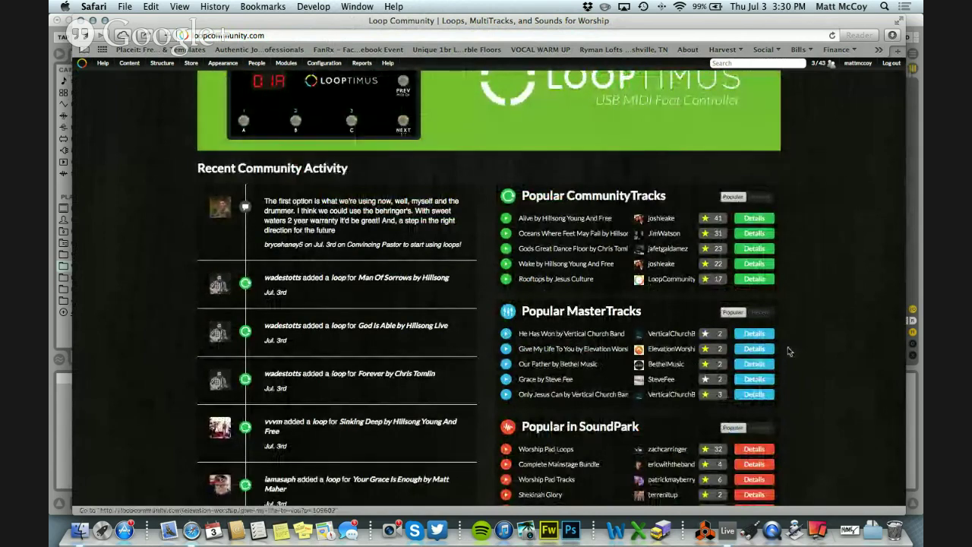
pyautogui.scroll(3, 790, 349)
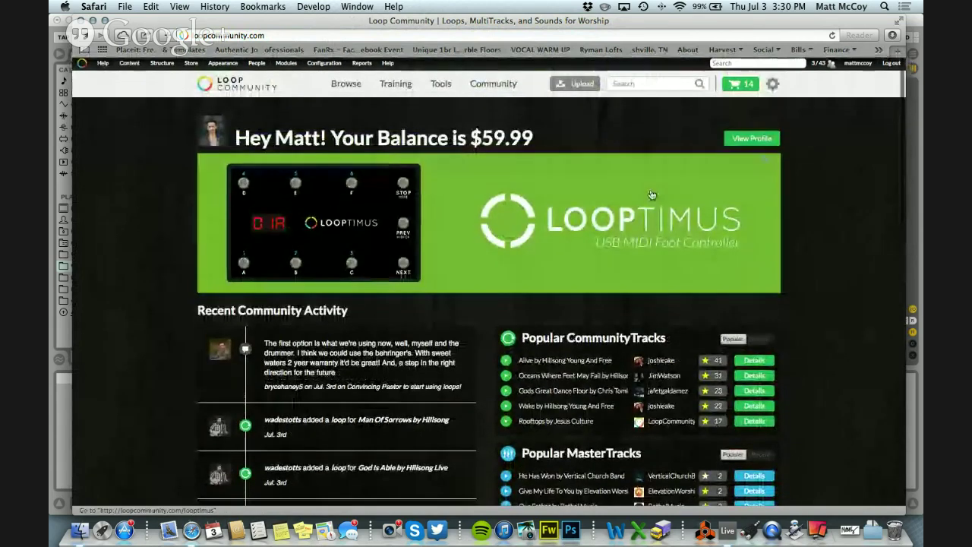
pyautogui.click(629, 85)
pyautogui.write('THIS IS')
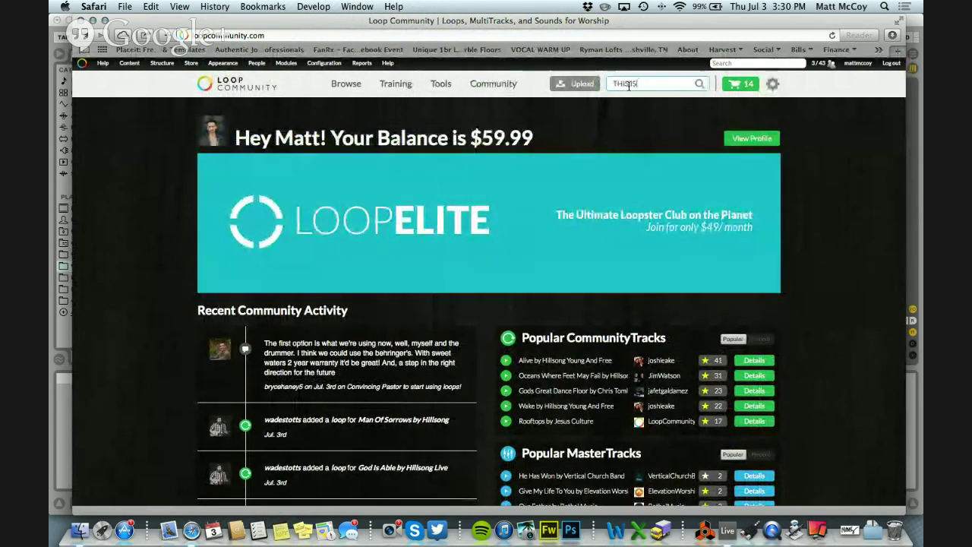
pyautogui.write(' AMAZING GRACE')
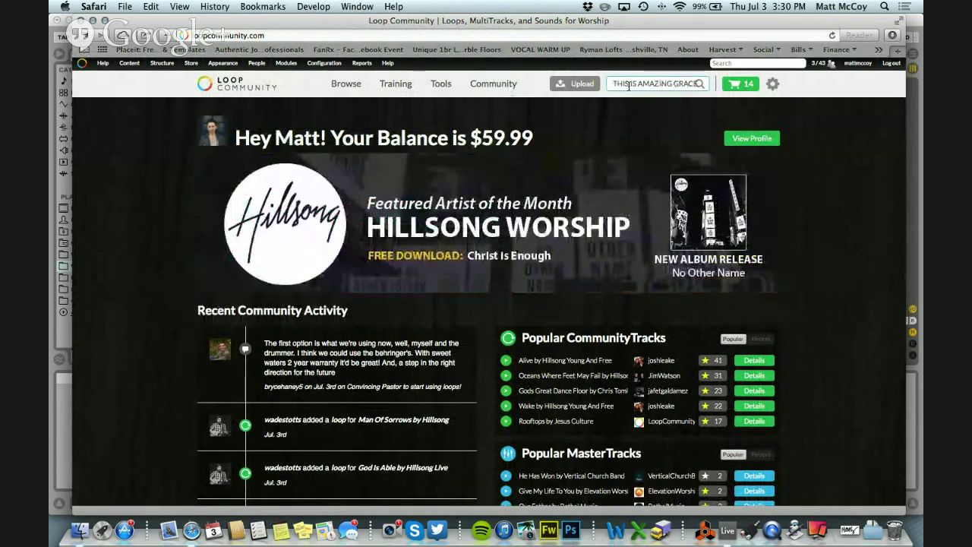
pyautogui.press('Return')
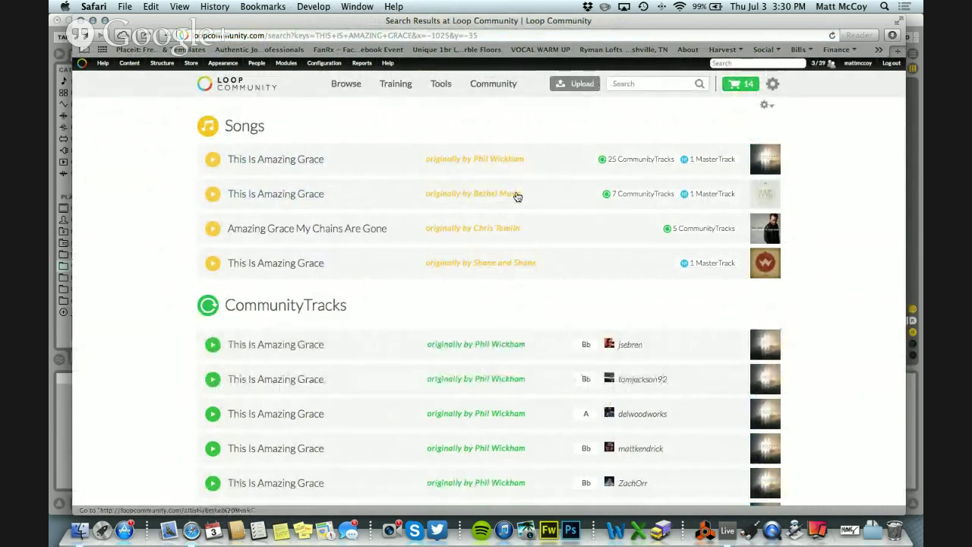
# - Open Phil Wickham's This Is Amazing Grace, view the original MasterTrack's purchase options, and look through the CommunityTracks list
pyautogui.click(291, 163)
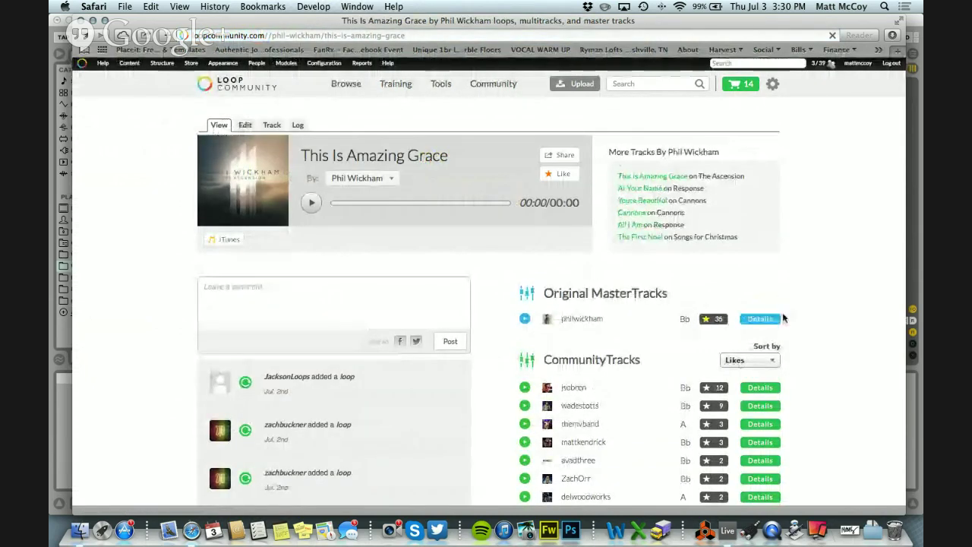
pyautogui.scroll(-4, 815, 310)
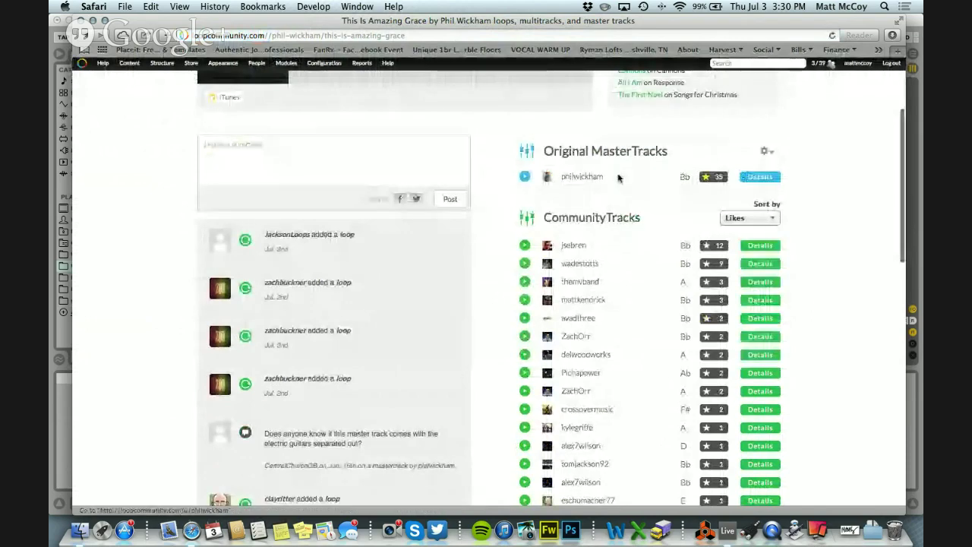
pyautogui.click(770, 181)
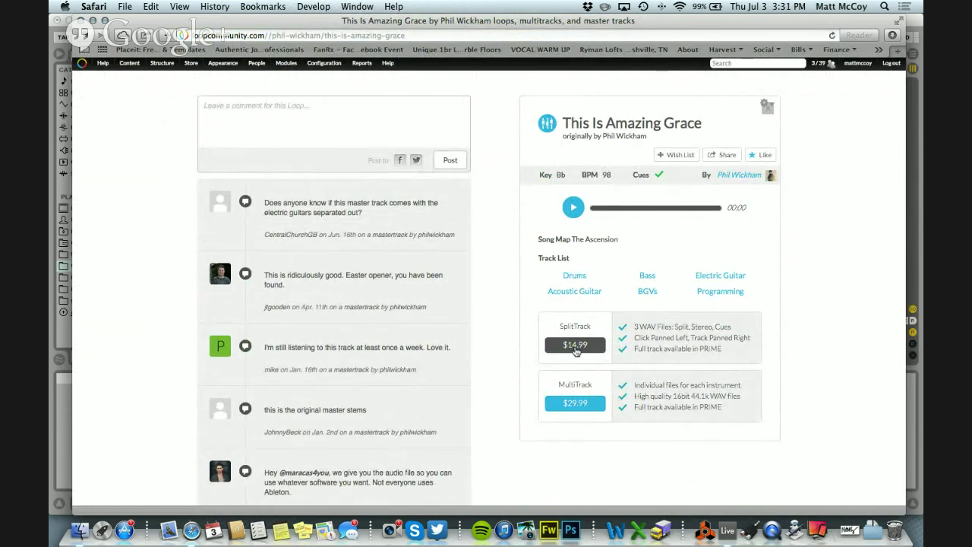
pyautogui.click(768, 116)
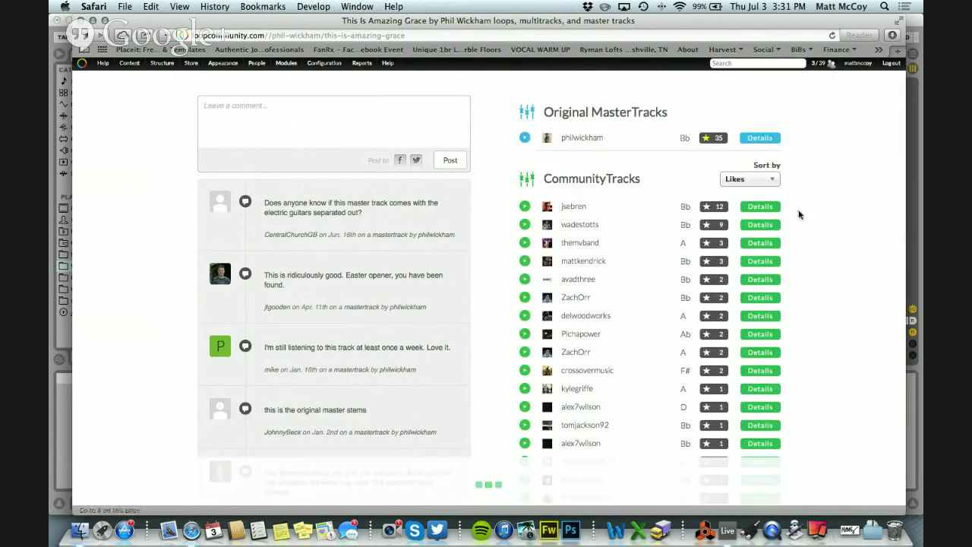
pyautogui.scroll(-1, 798, 215)
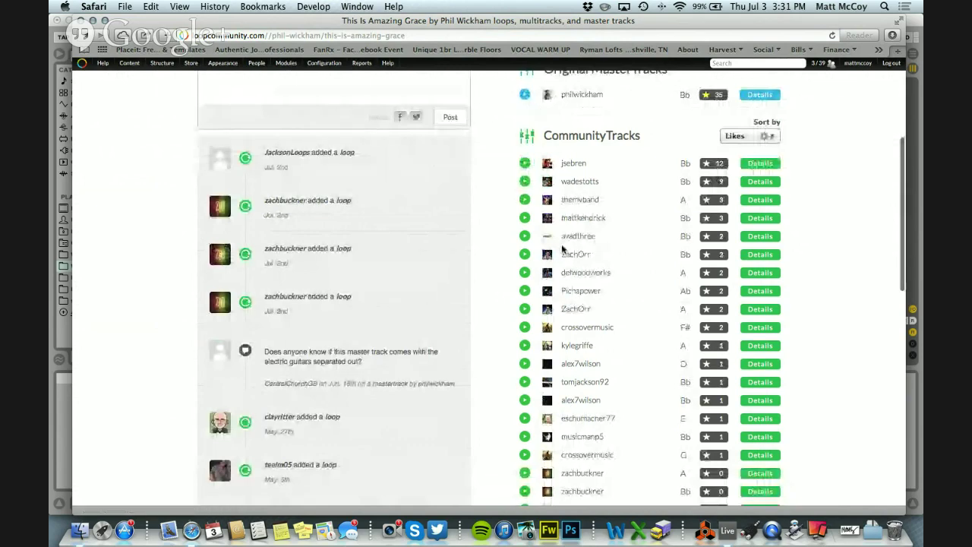
# - View the details of the most-liked CommunityTrack for This Is Amazing Grace, close them, and return to the Loop Community home page
pyautogui.scroll(1, 563, 249)
pyautogui.click(768, 213)
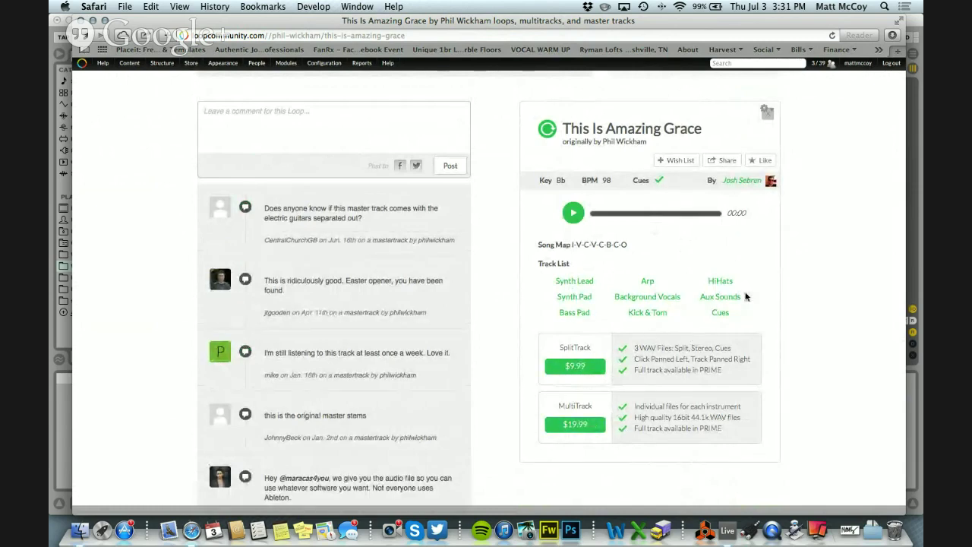
pyautogui.click(767, 117)
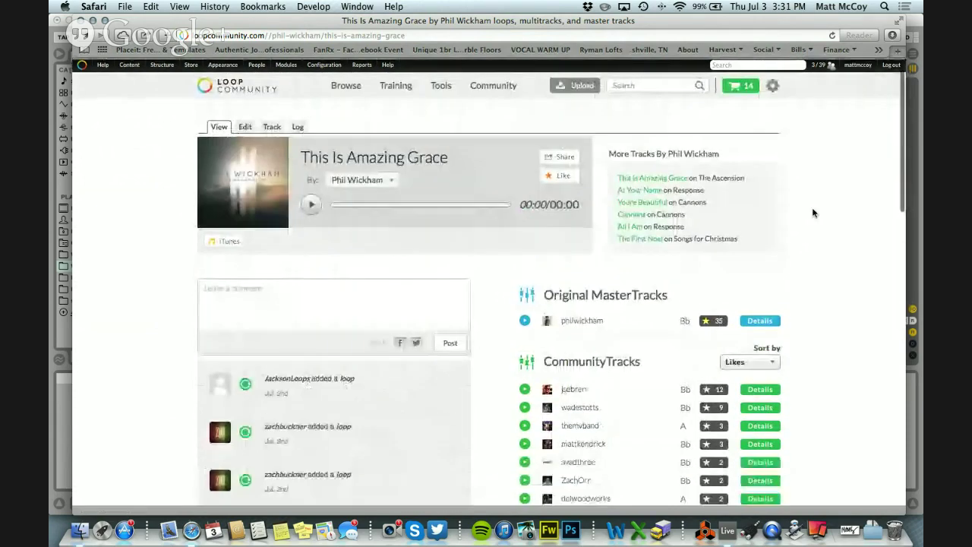
pyautogui.click(263, 91)
pyautogui.moveTo(359, 21)
pyautogui.mouseDown()
pyautogui.moveTo(347, 21)
pyautogui.moveTo(366, 20)
pyautogui.mouseUp()
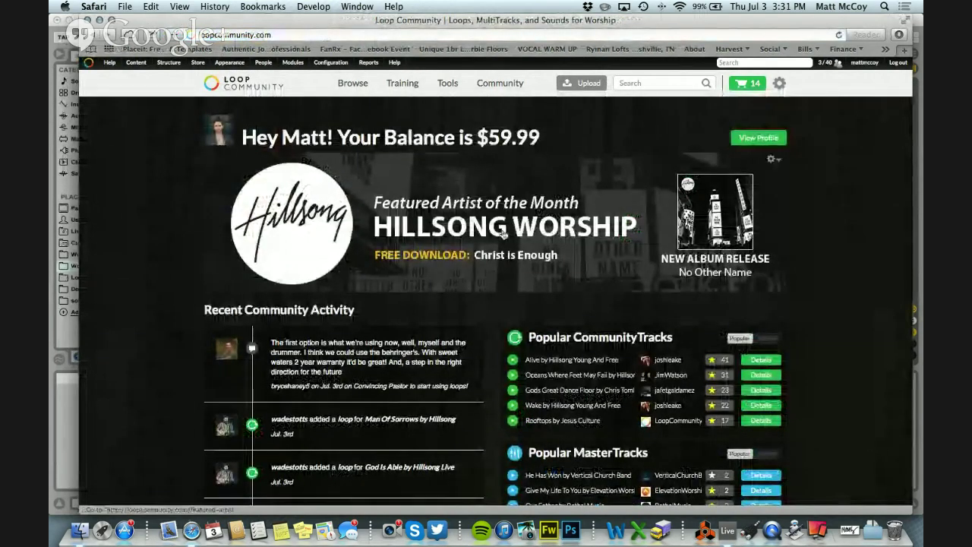
# - Switch to Ableton Live, hide the mixer's input/output routing section, and play the OUR GOD scene briefly before stopping it
pyautogui.click(726, 530)
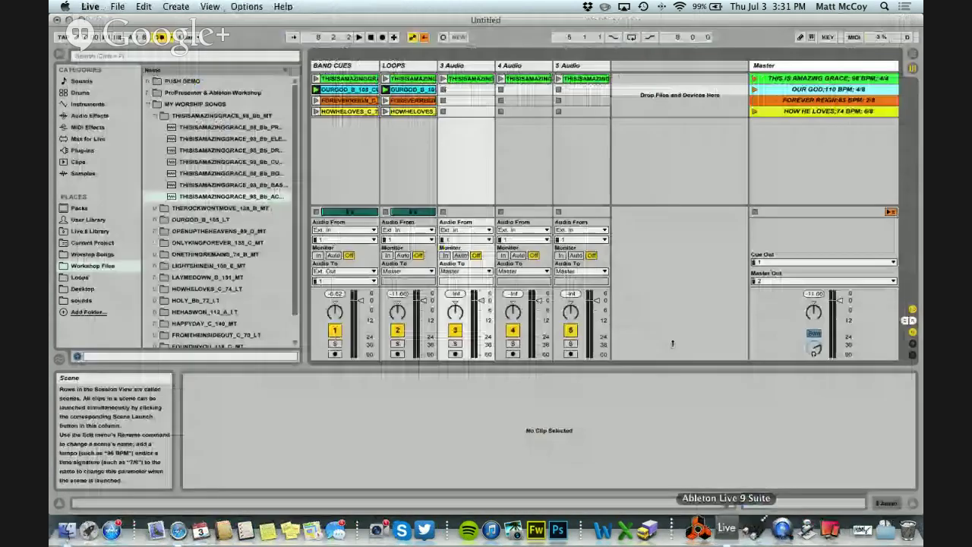
pyautogui.click(578, 186)
pyautogui.press('super+alt+i')
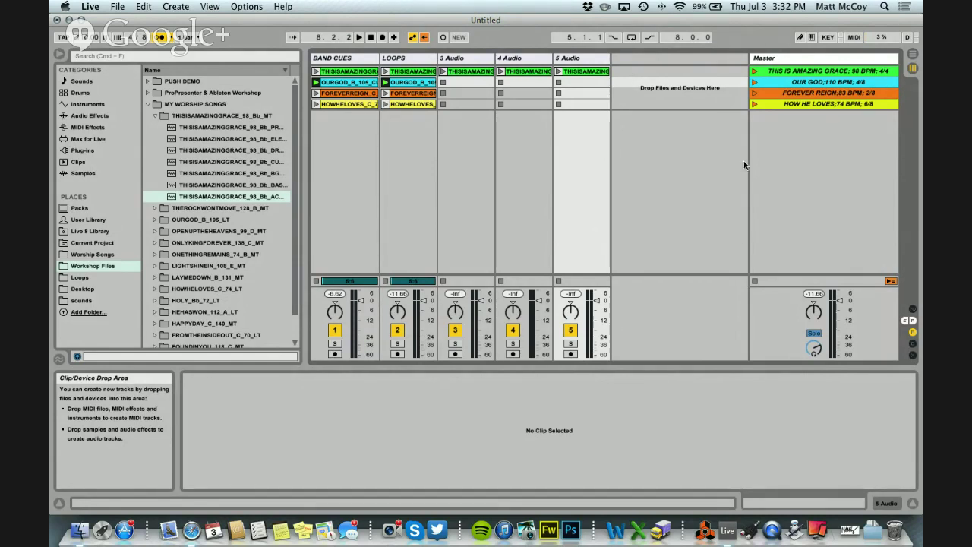
pyautogui.click(755, 84)
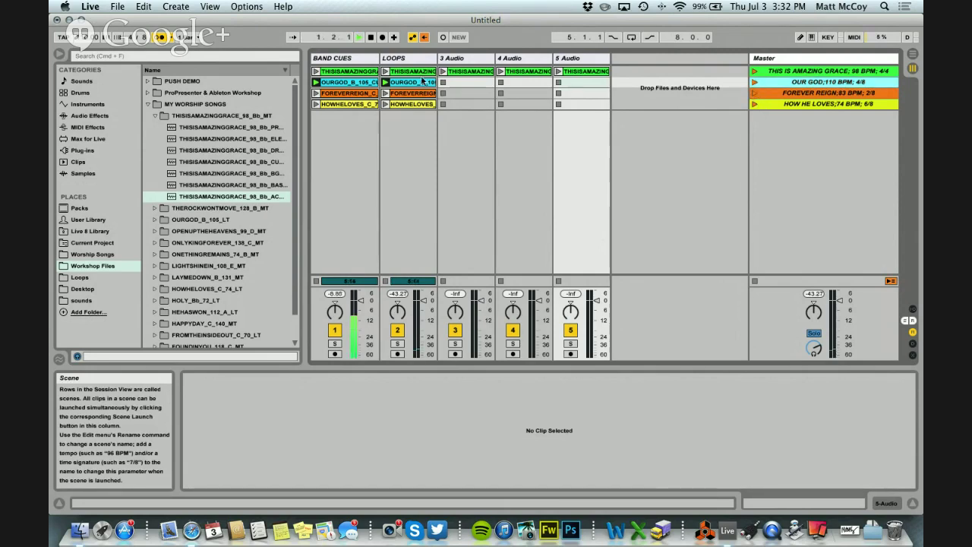
pyautogui.click(371, 38)
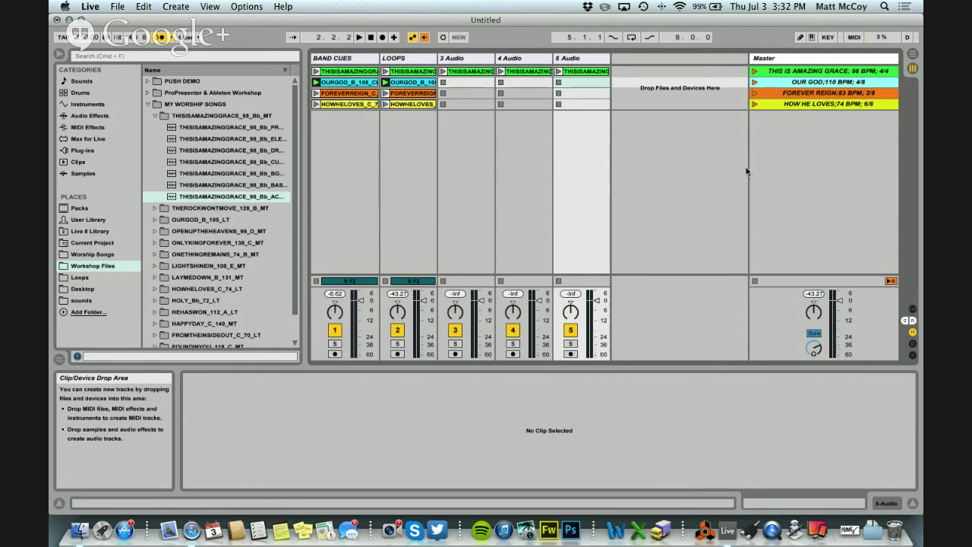
# - Key-map the scenes THIS IS AMAZING GRACE, OUR GOD, FOREVER REIGN and HOW HE LOVES to computer keys 1, 2, 3 and 4
pyautogui.click(829, 39)
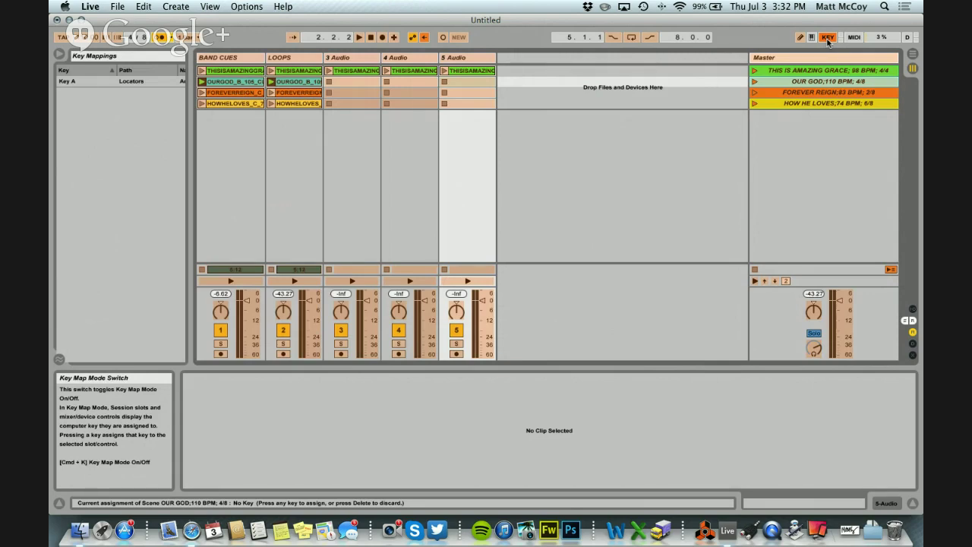
pyautogui.click(829, 71)
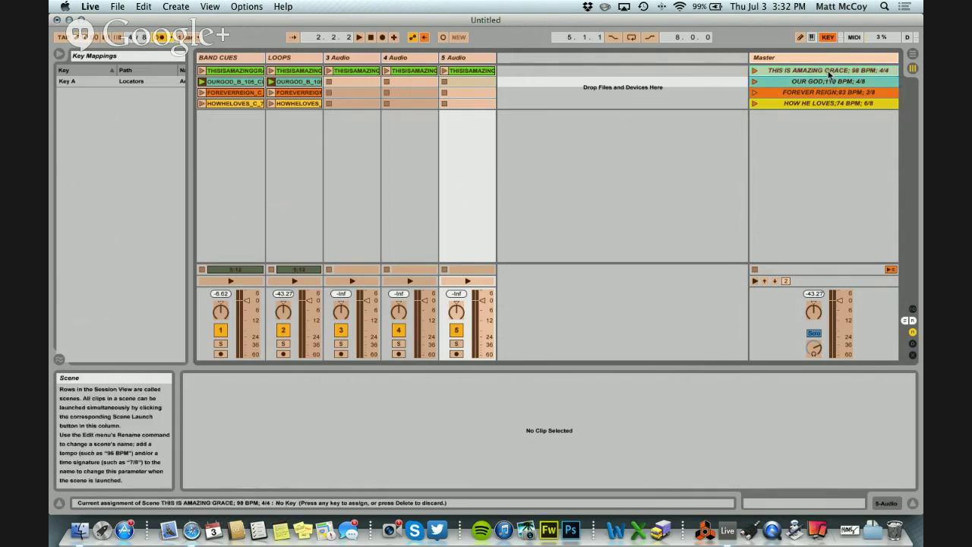
pyautogui.press('1')
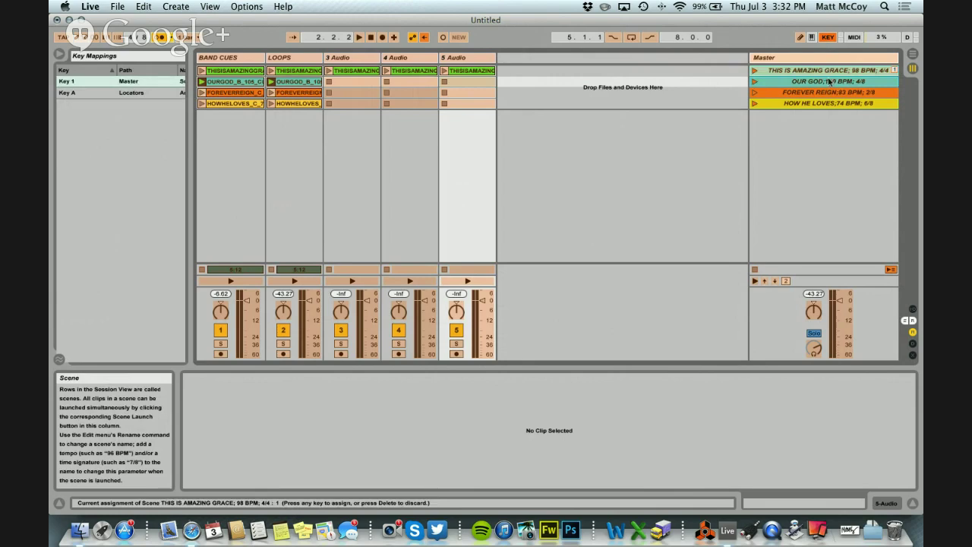
pyautogui.click(829, 81)
pyautogui.press('2')
pyautogui.click(827, 93)
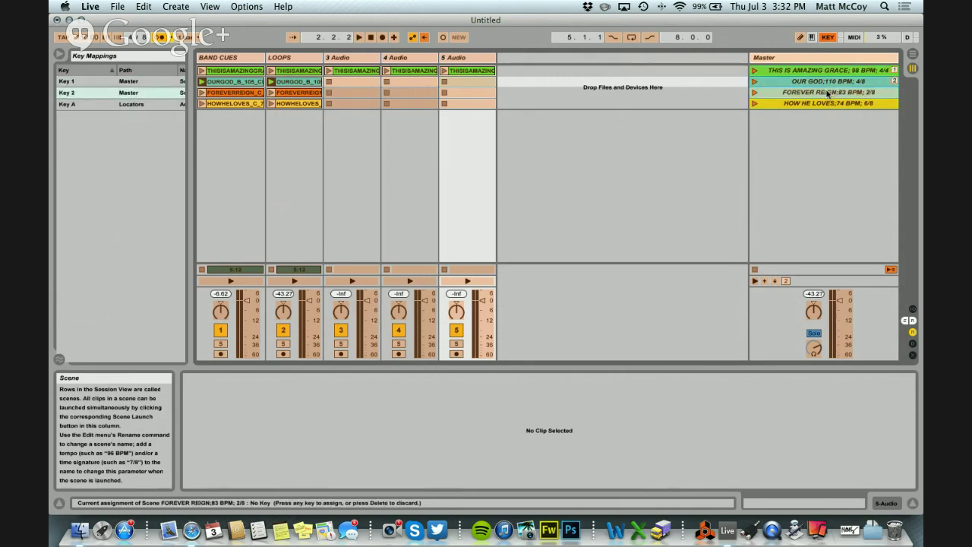
pyautogui.press('3')
pyautogui.click(823, 104)
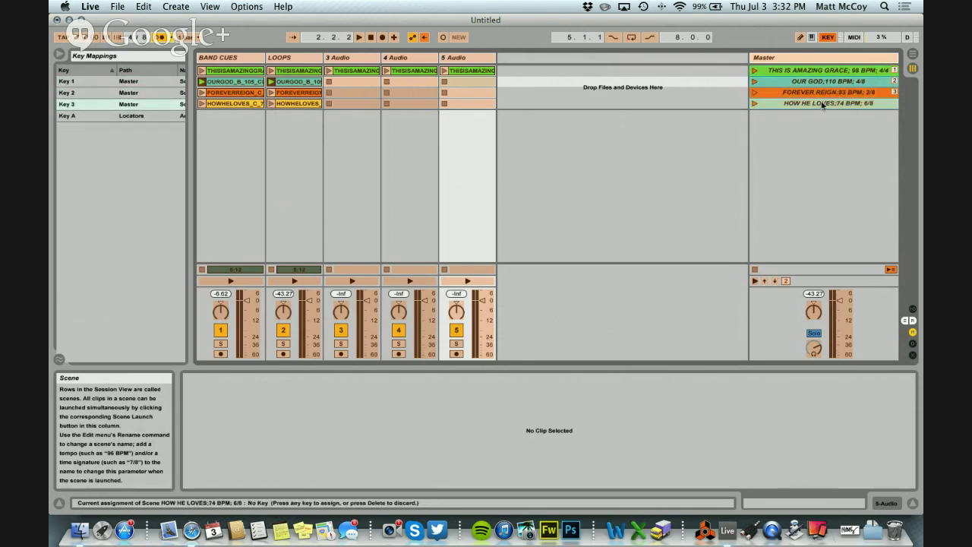
pyautogui.press('4')
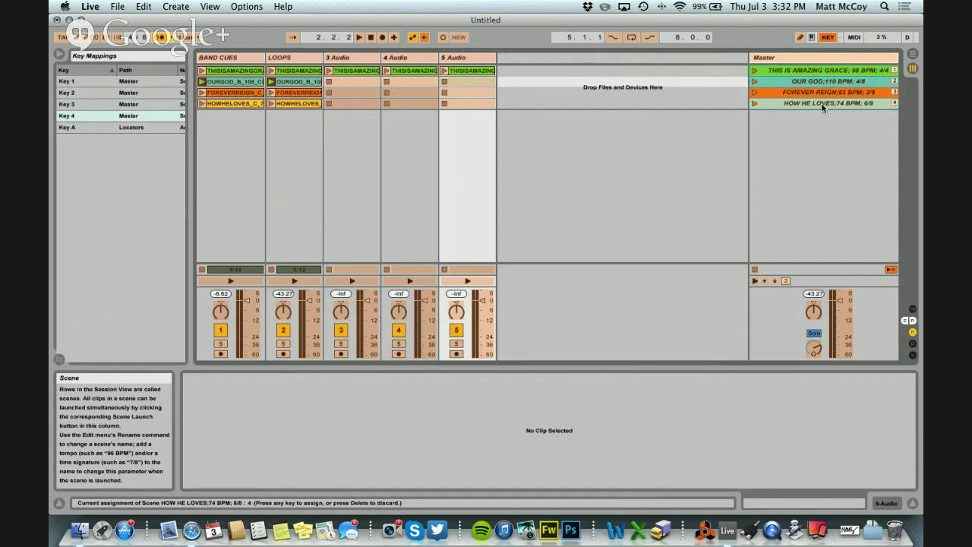
pyautogui.click(827, 37)
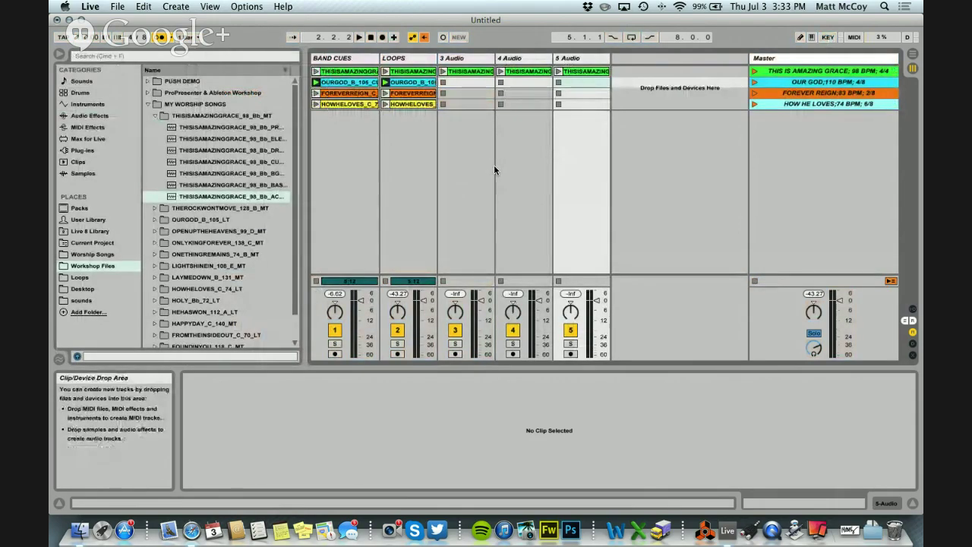
# - Test launching the FOREVER REIGN, THIS IS AMAZING GRACE and OUR GOD scenes from the computer keyboard
pyautogui.press('3')
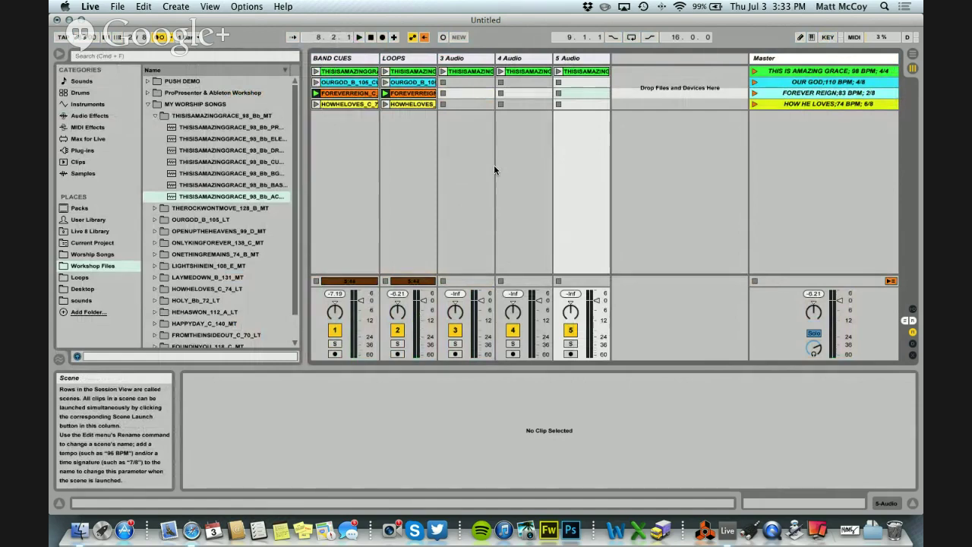
pyautogui.press('Up')
pyautogui.press('Up')
pyautogui.press('Return')
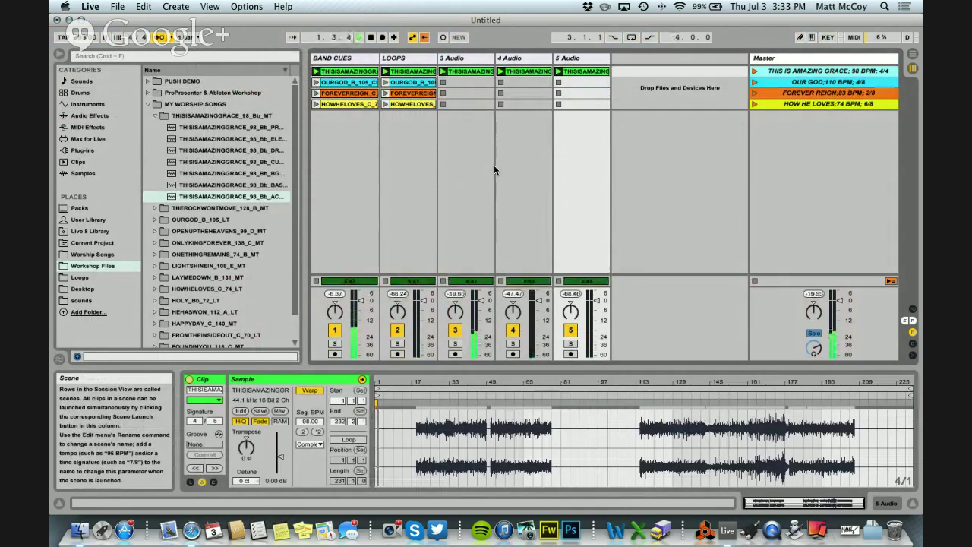
pyautogui.press('Down')
pyautogui.press('Return')
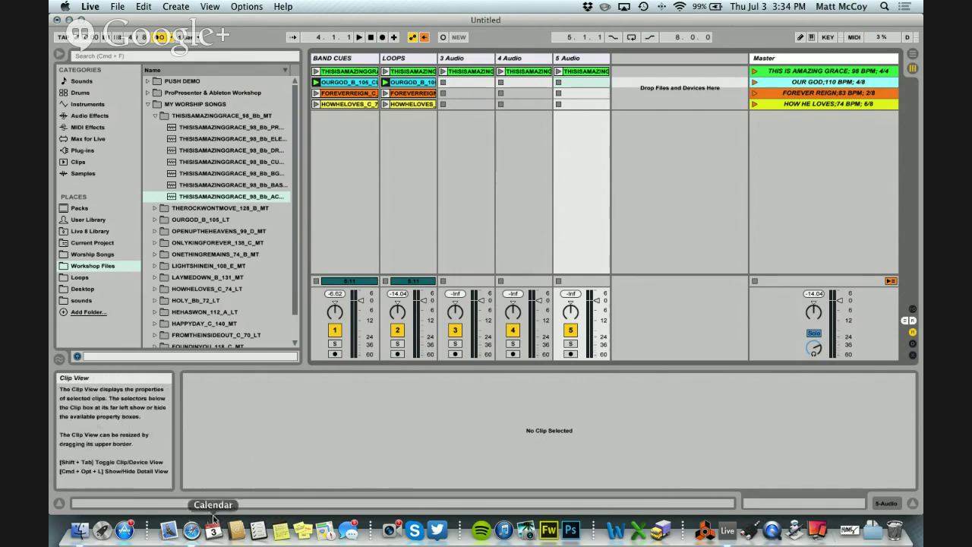
# - Switch to Safari and open the Looptimus USB MIDI foot controller page on Loop Community
pyautogui.click(192, 530)
pyautogui.moveTo(447, 84)
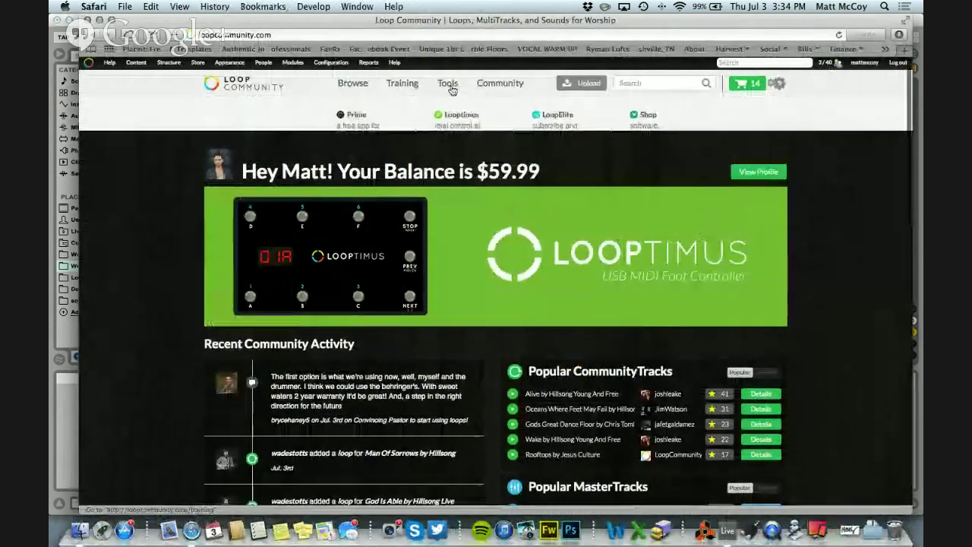
pyautogui.click(453, 123)
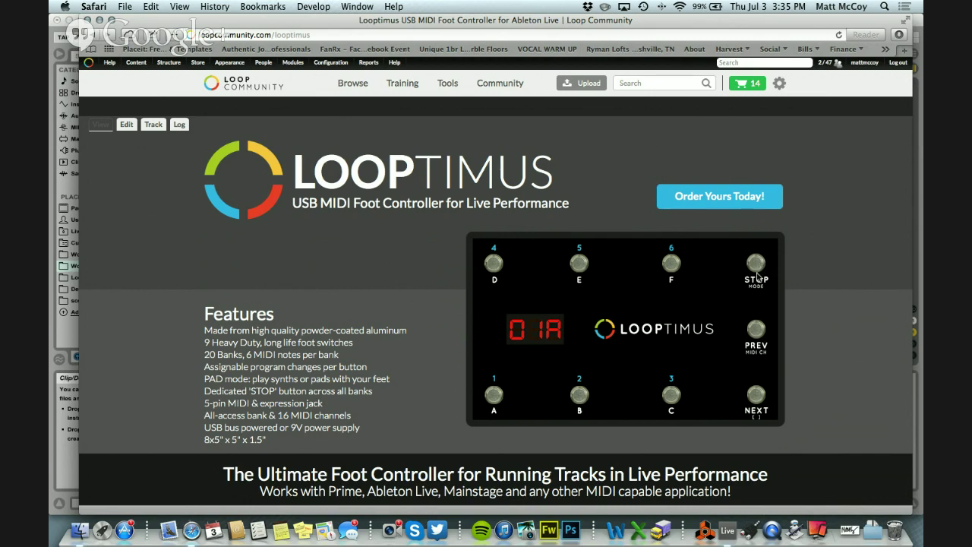
# - Switch to Ableton Live and MIDI-map the four song scenes in order to notes C2, D2, E2 and F2, and the transport's Stop to G2
pyautogui.click(733, 537)
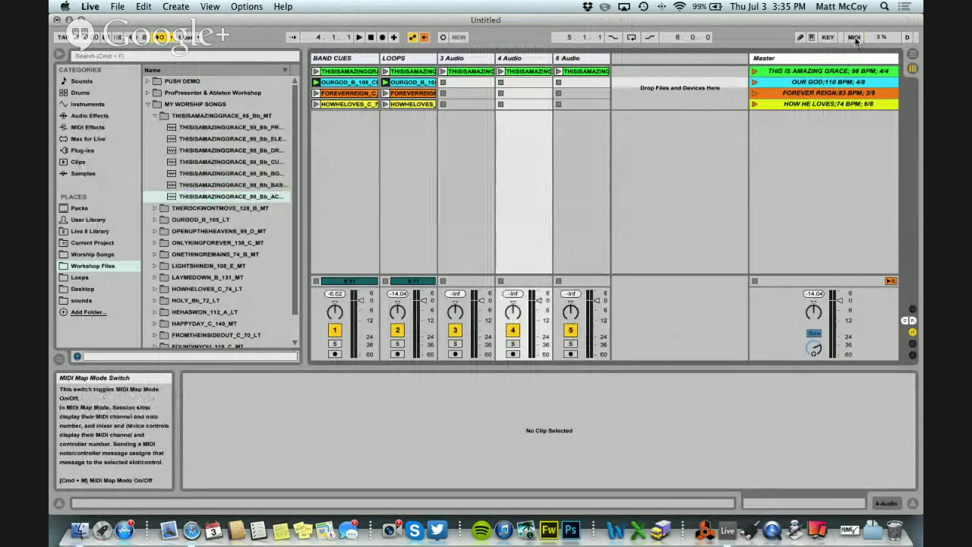
pyautogui.click(854, 38)
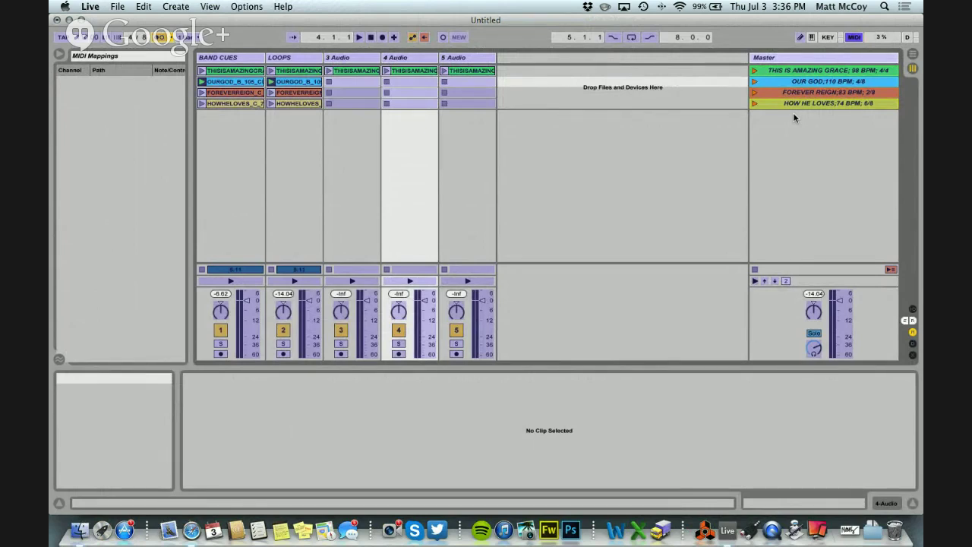
pyautogui.click(839, 71)
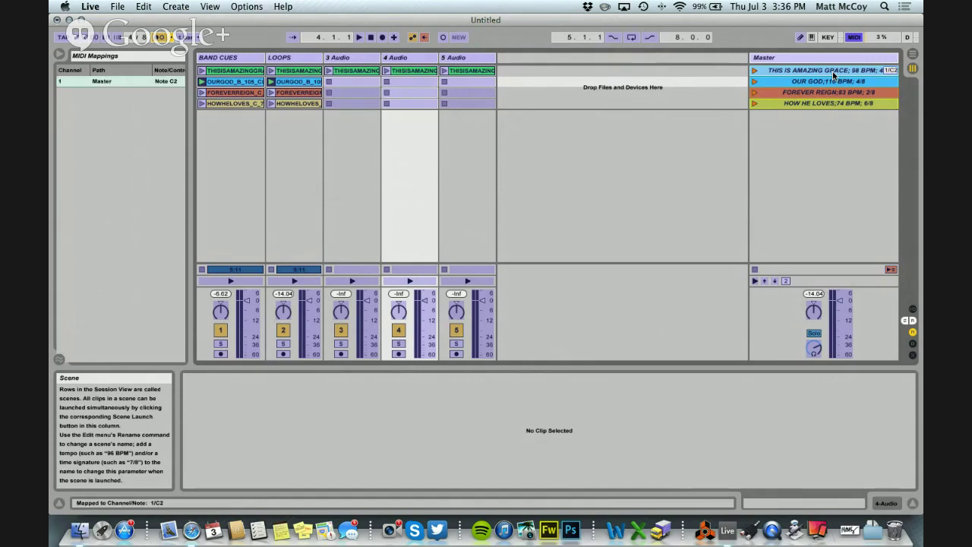
pyautogui.click(857, 83)
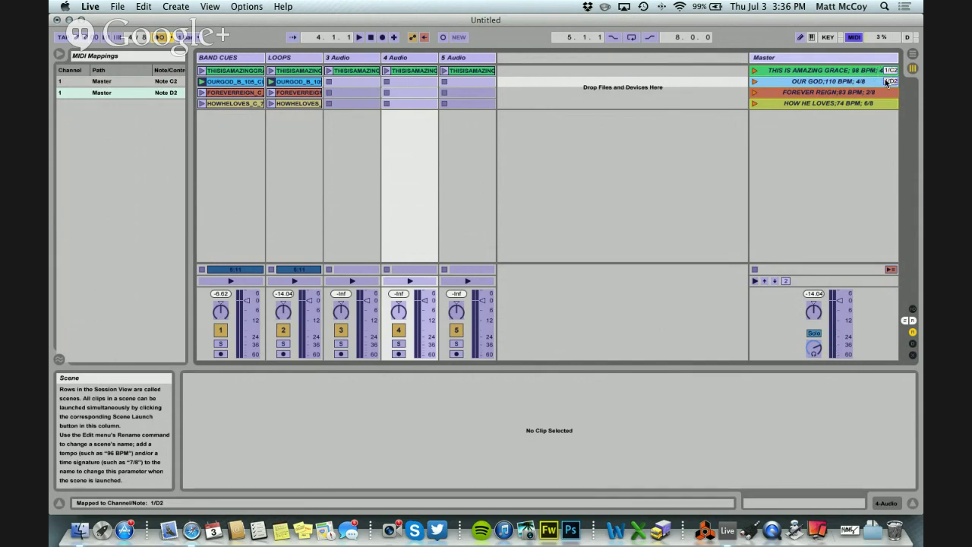
pyautogui.click(841, 92)
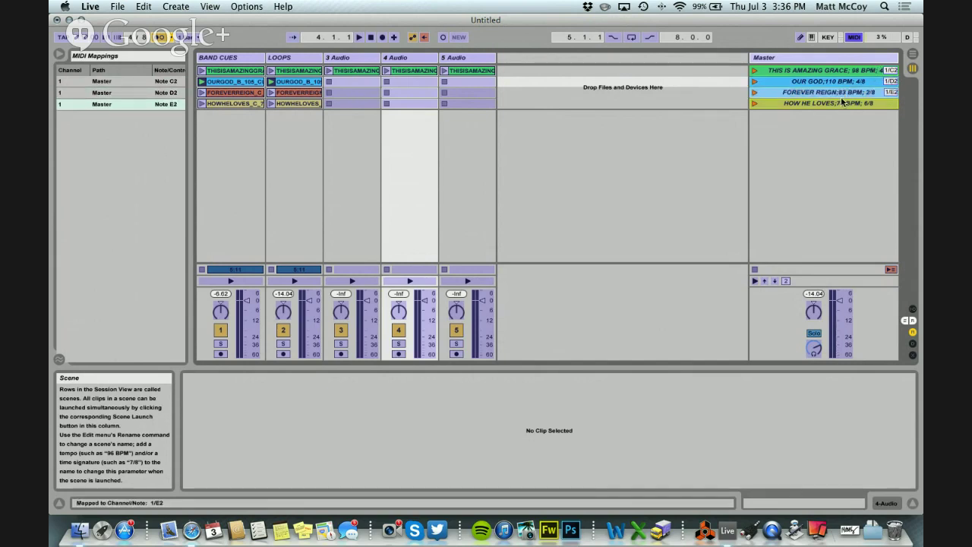
pyautogui.click(839, 104)
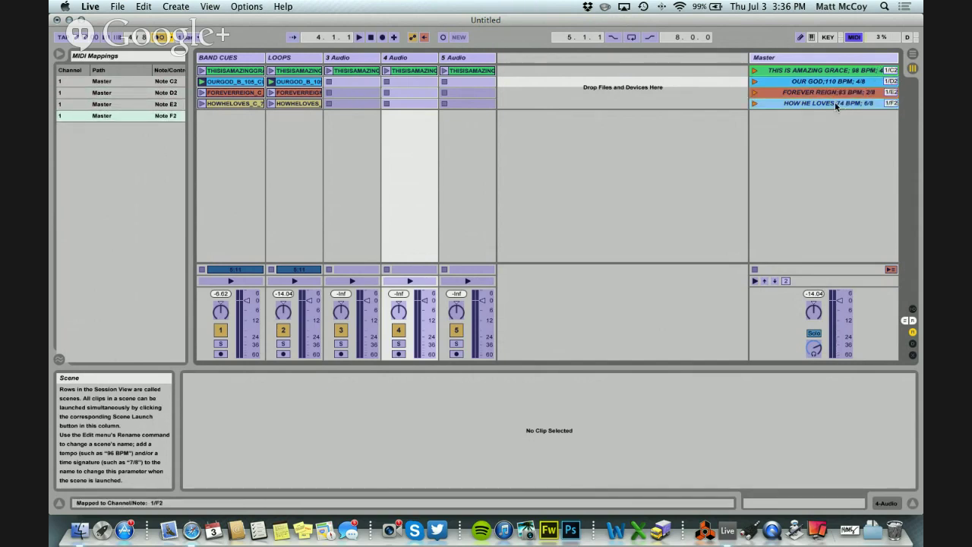
pyautogui.click(372, 37)
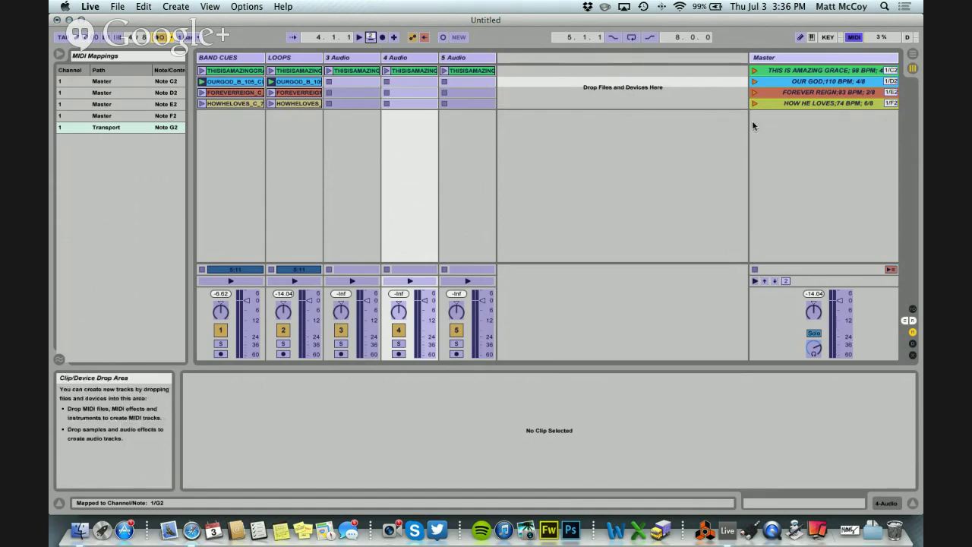
pyautogui.click(854, 40)
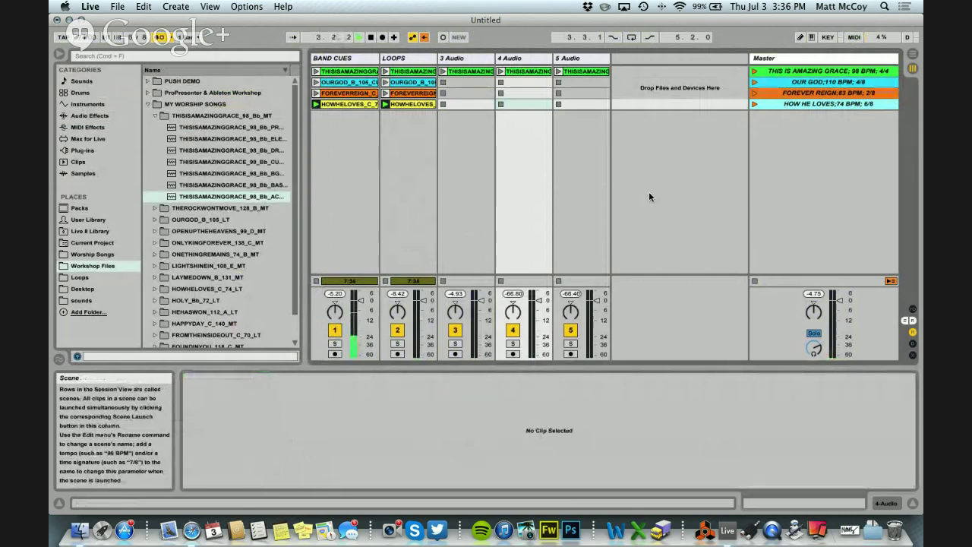
# - Check the mapped triggers by launching the OUR GOD scene and the FOREVER REIGN scene
pyautogui.press('2')
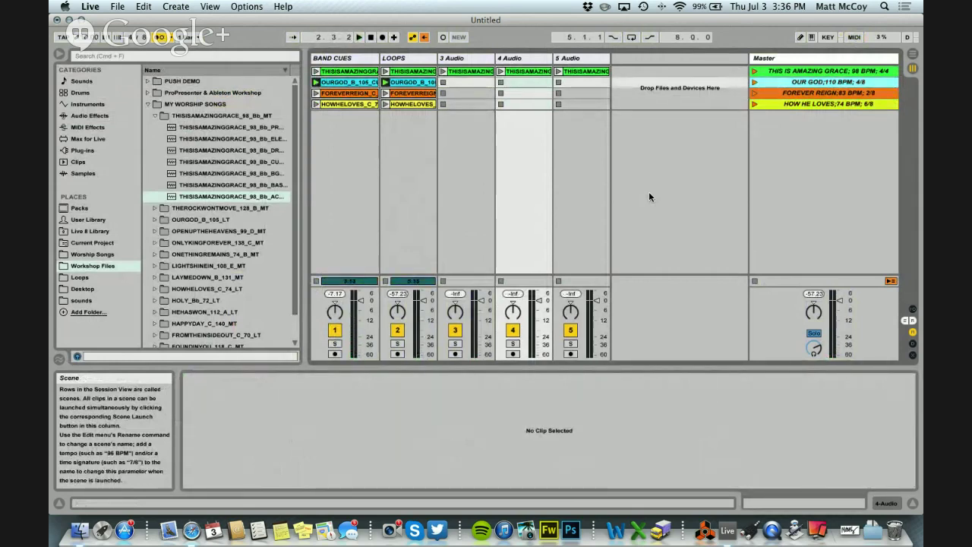
pyautogui.press('3')
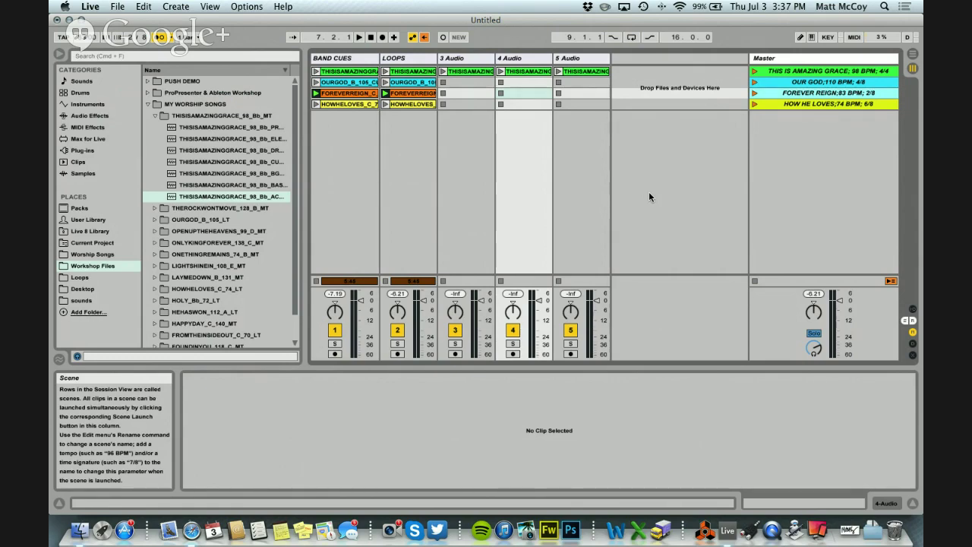
# - Switch to Safari and read through the Looptimus page's MIDI notes, program changes, pad mode, common questions and price
pyautogui.click(186, 532)
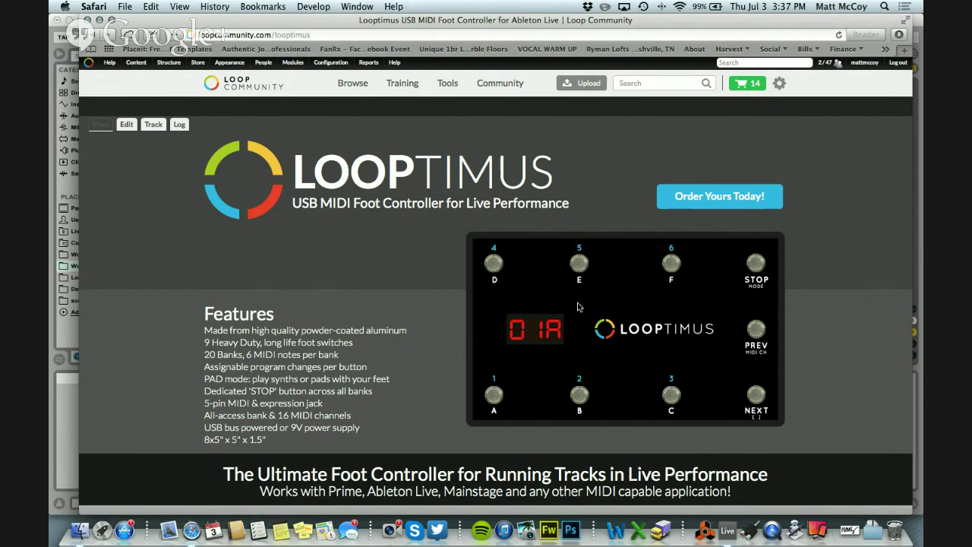
pyautogui.scroll(-5, 594, 309)
pyautogui.scroll(-10, 592, 308)
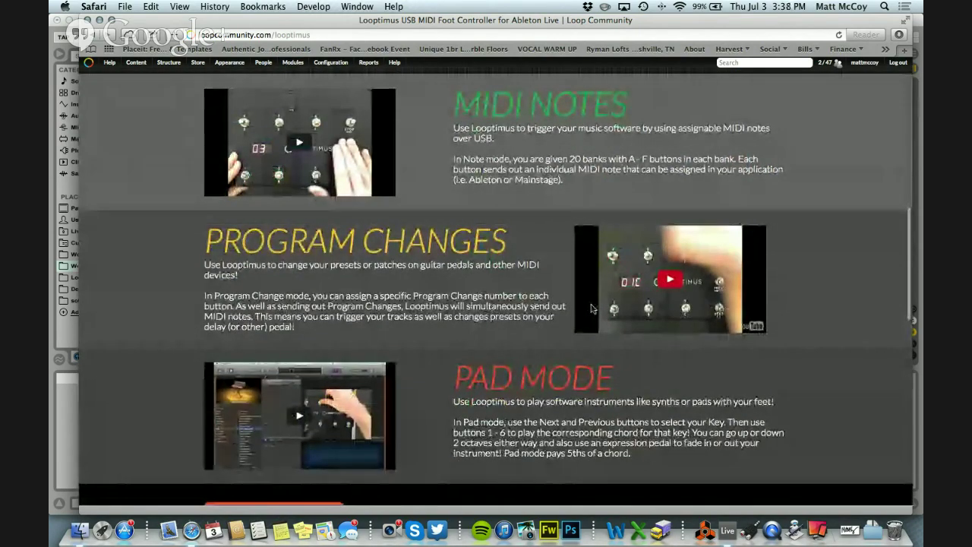
pyautogui.scroll(2, 676, 295)
pyautogui.scroll(-2, 676, 295)
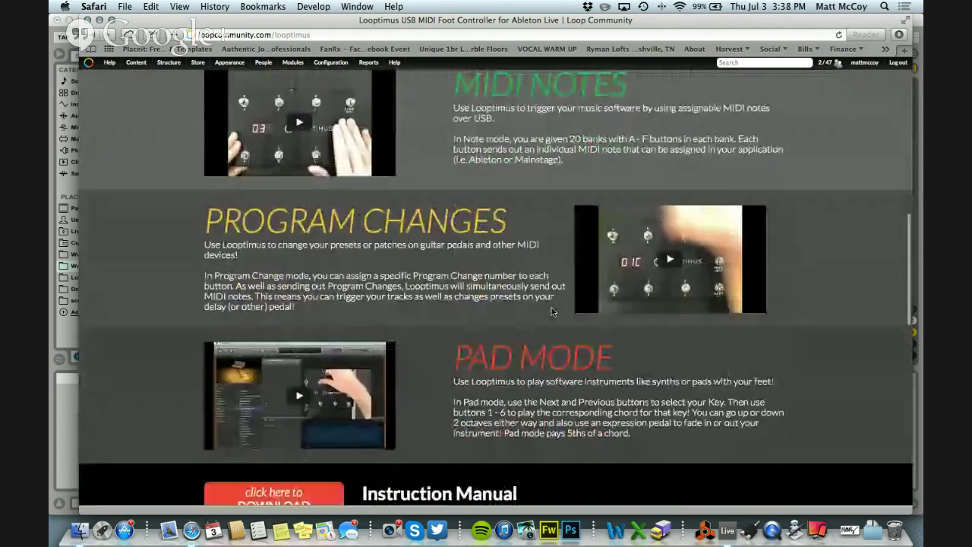
pyautogui.scroll(-10, 552, 311)
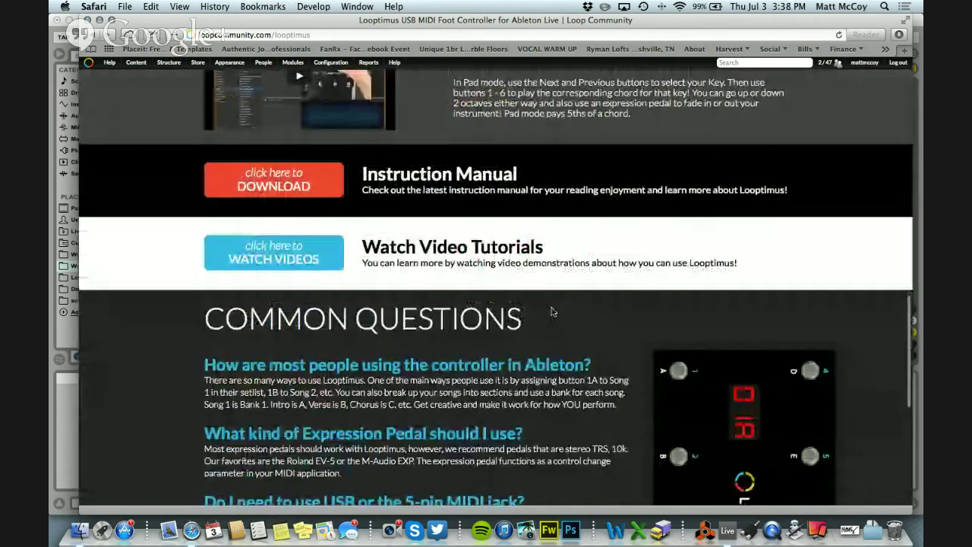
pyautogui.scroll(-3, 552, 310)
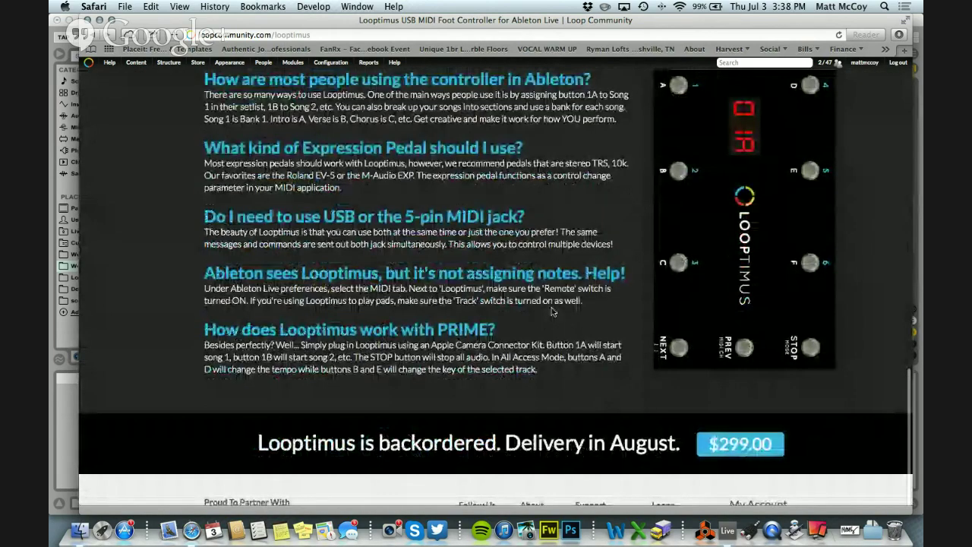
pyautogui.scroll(-1, 552, 310)
pyautogui.scroll(20, 552, 311)
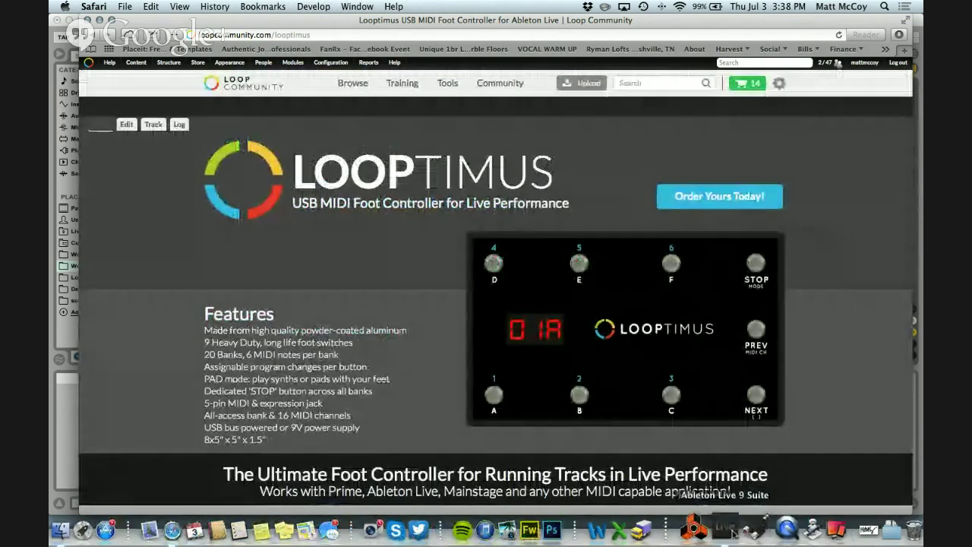
# - Switch to Safari, open the Loop Community Shop page and look through its full product list
pyautogui.press('super+Tab')
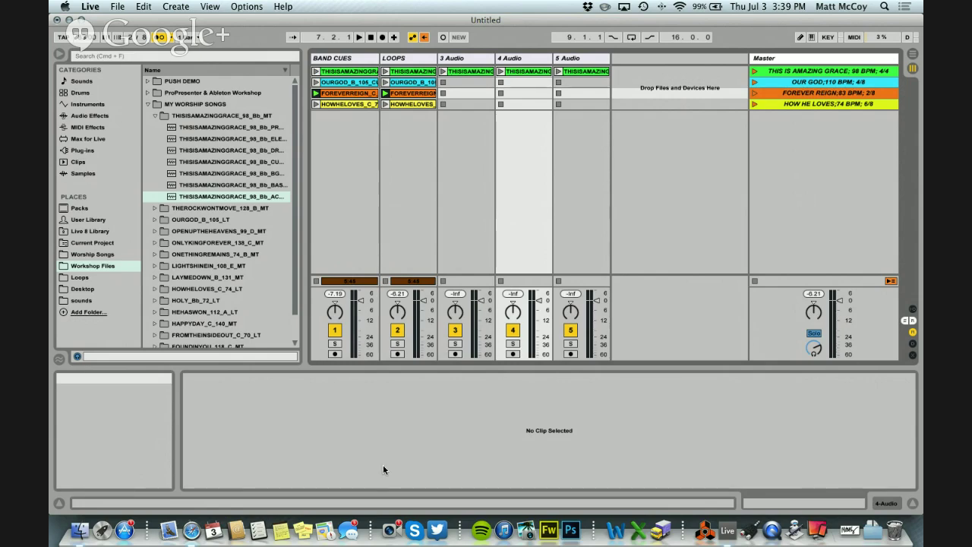
pyautogui.click(191, 529)
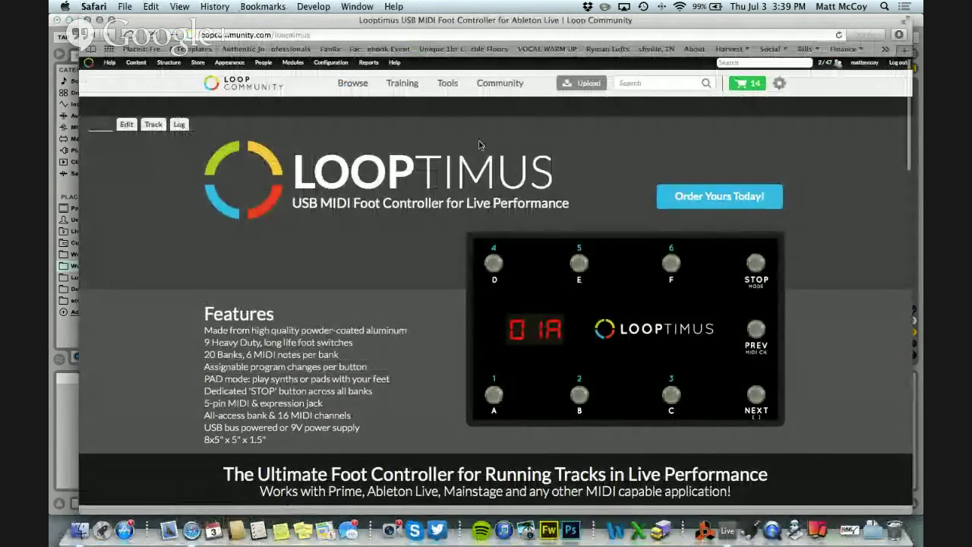
pyautogui.moveTo(448, 85)
pyautogui.click(642, 128)
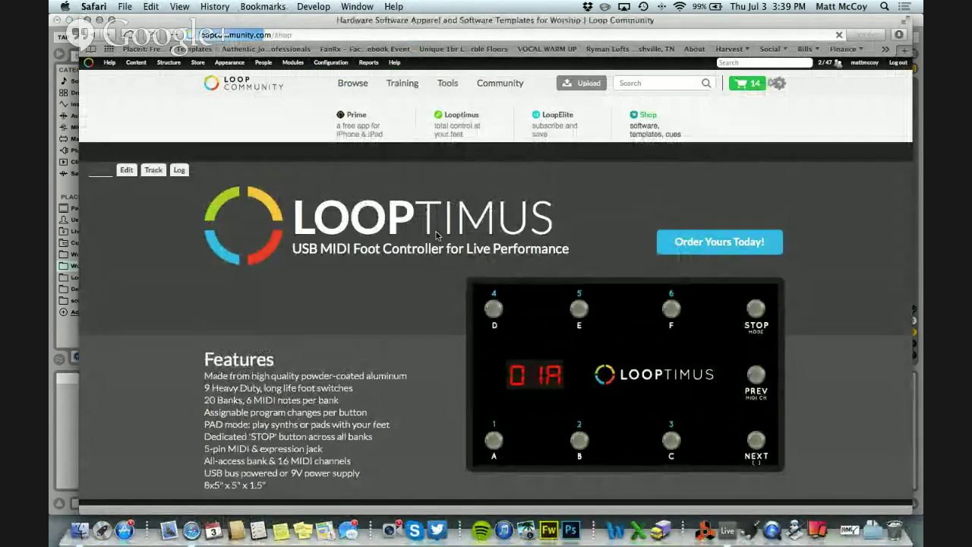
pyautogui.scroll(-10, 437, 236)
pyautogui.scroll(10, 437, 235)
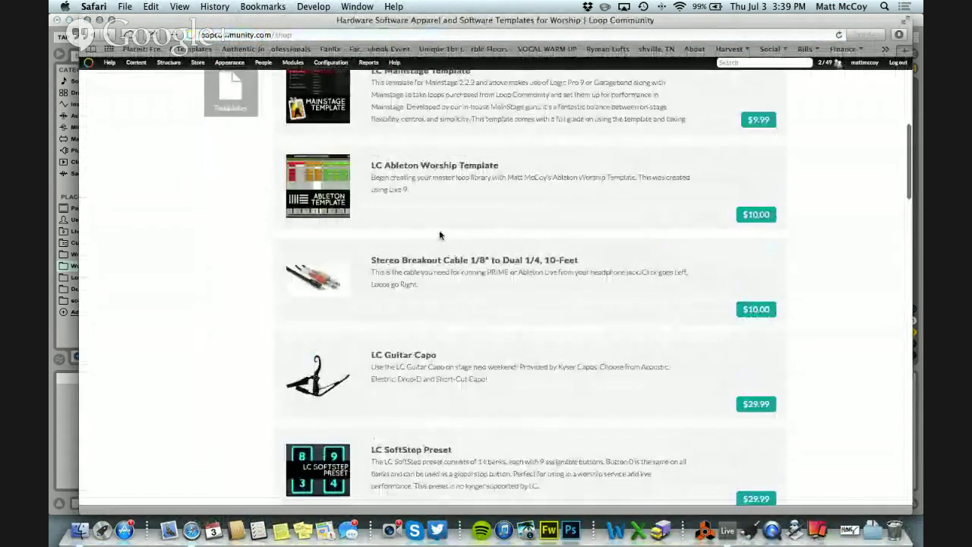
# - Filter the shop to the Software category and look through the Ableton Live 9 editions and upgrades
pyautogui.click(237, 407)
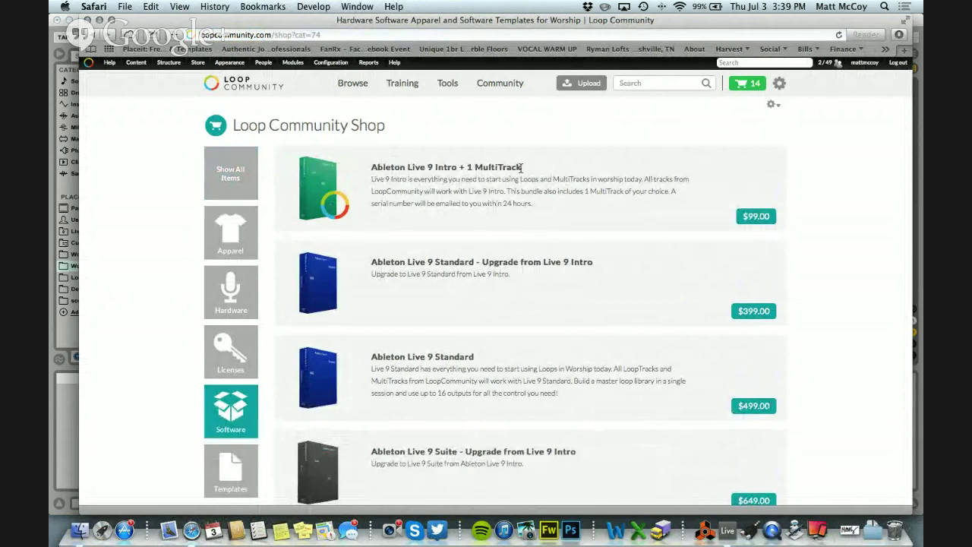
pyautogui.scroll(-3, 507, 214)
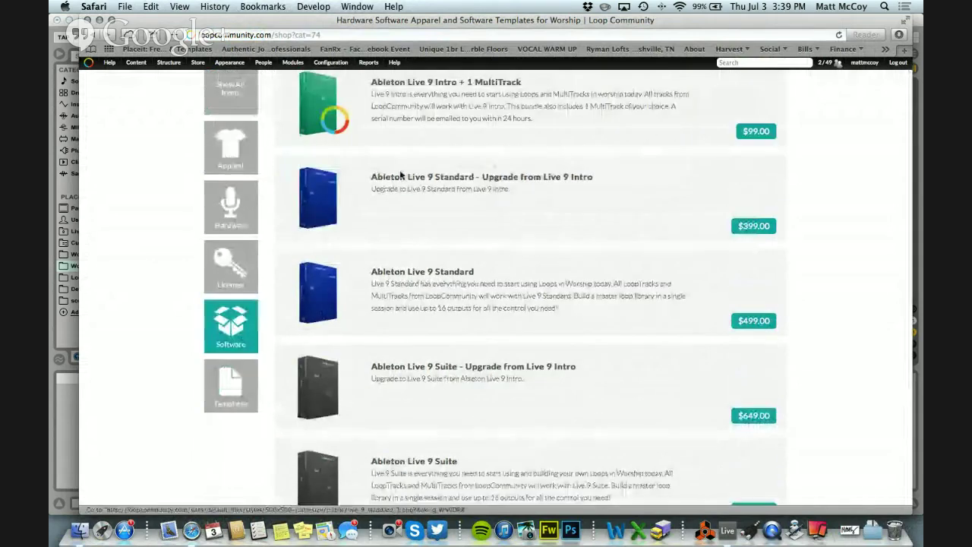
pyautogui.scroll(-5, 436, 263)
pyautogui.scroll(7, 437, 263)
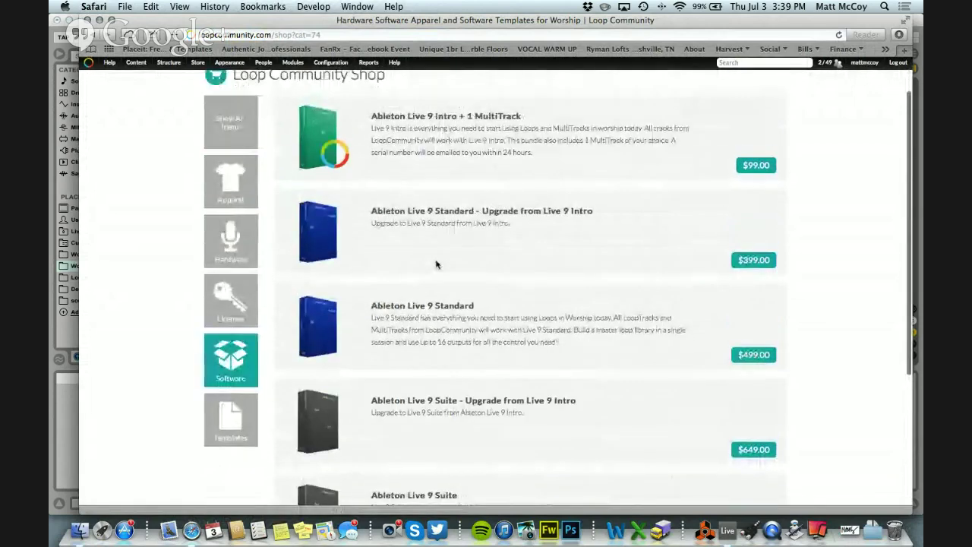
pyautogui.scroll(2, 436, 264)
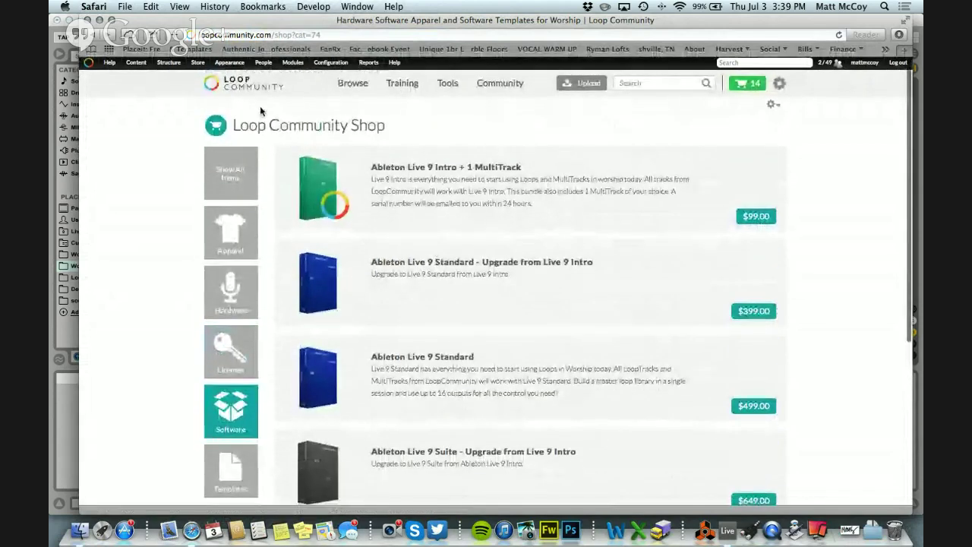
# - Return to the Loop Community home page in Safari and play the preview of Alive under Popular CommunityTracks
pyautogui.click(727, 530)
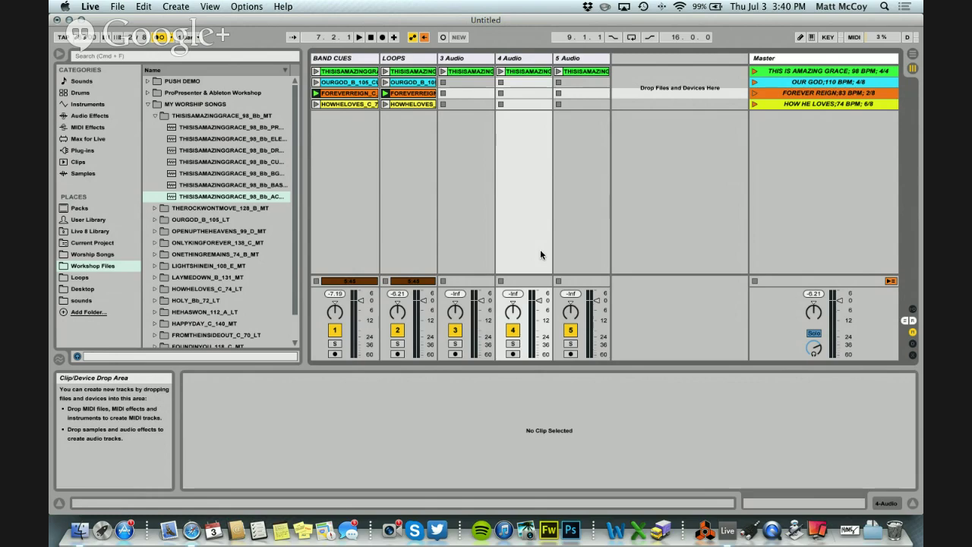
pyautogui.click(192, 530)
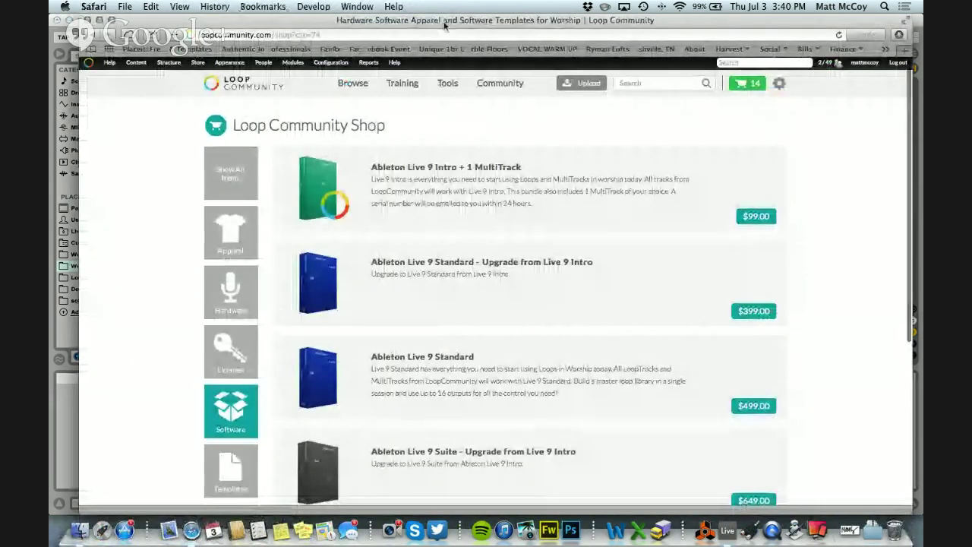
pyautogui.moveTo(444, 25); pyautogui.dragTo(439, 25)
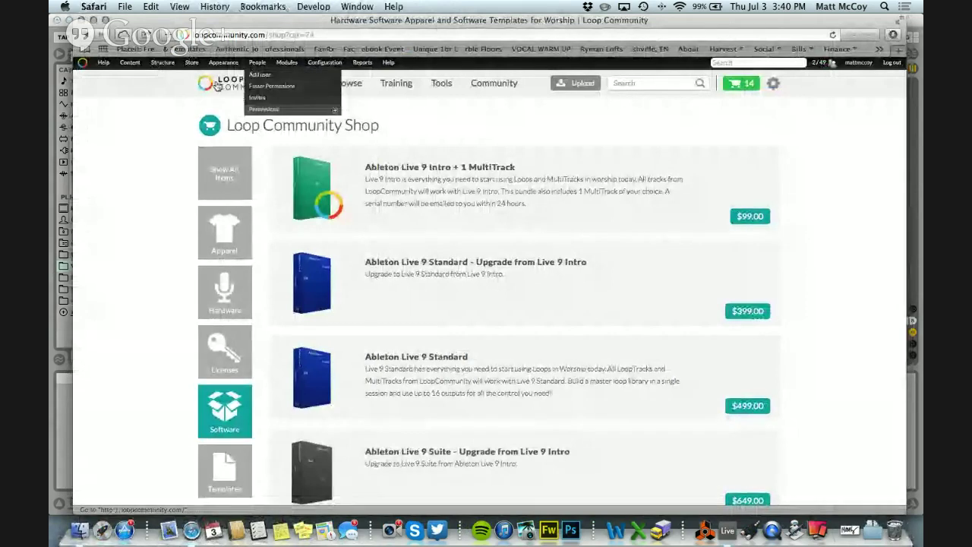
pyautogui.click(211, 87)
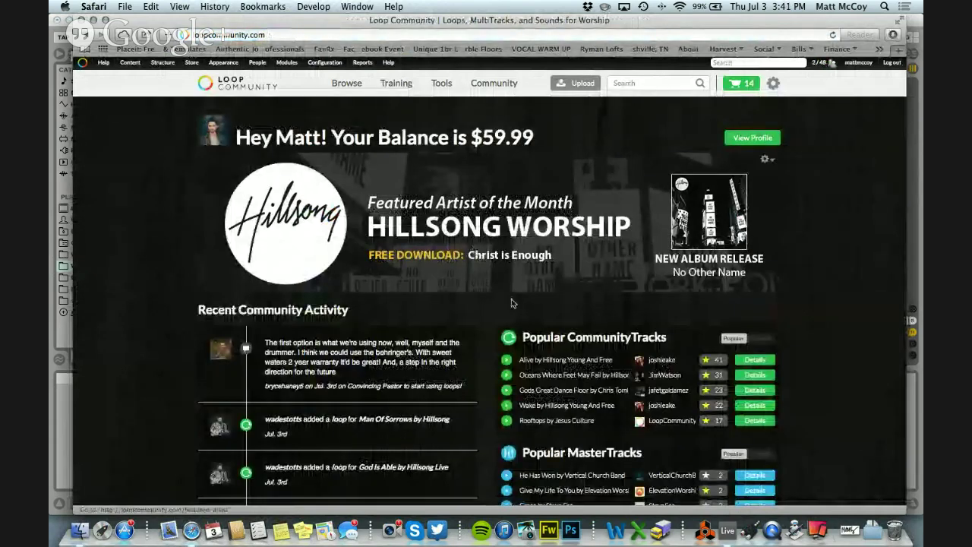
pyautogui.click(507, 360)
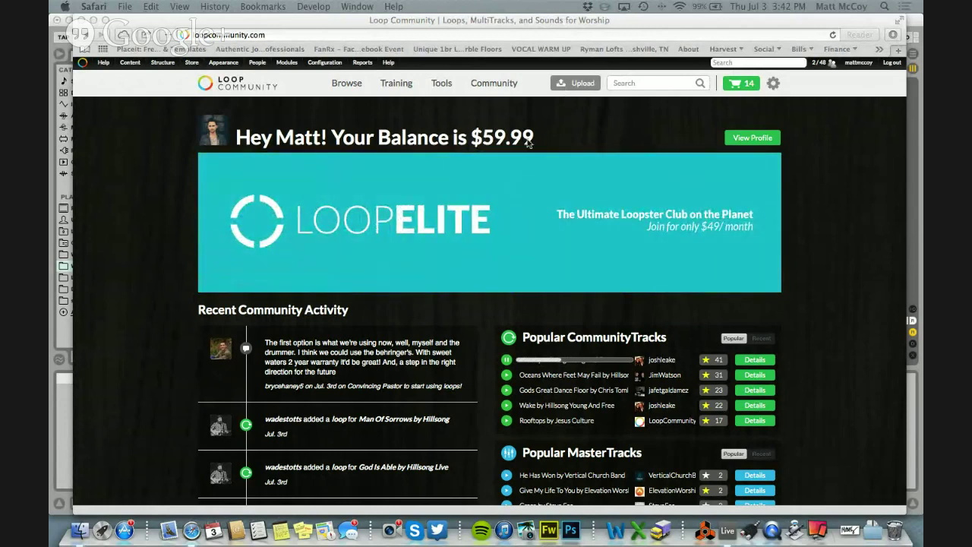
# - Switch to Ableton Live, insert a new scene below HOW HE LOVES and name it REVELATION SONG
pyautogui.click(92, 21)
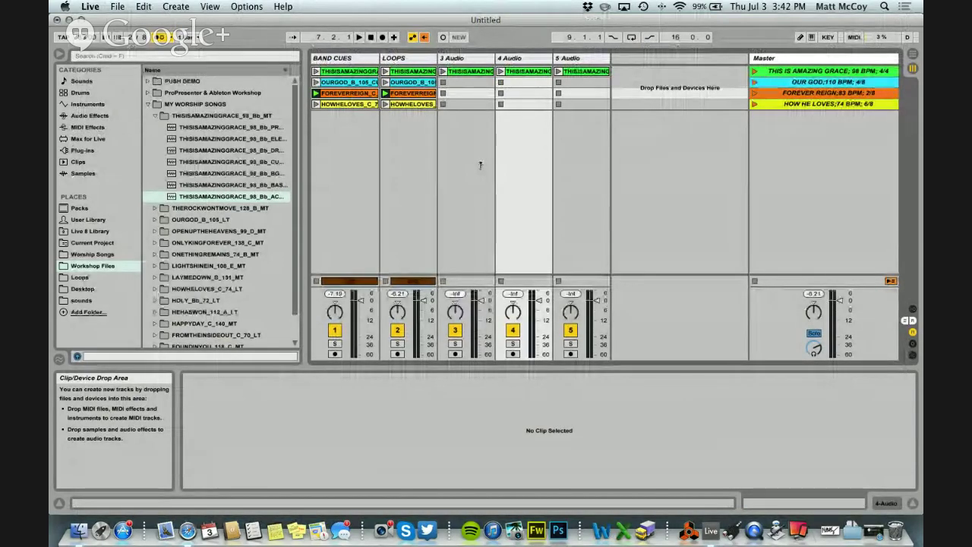
pyautogui.rightClick(669, 127)
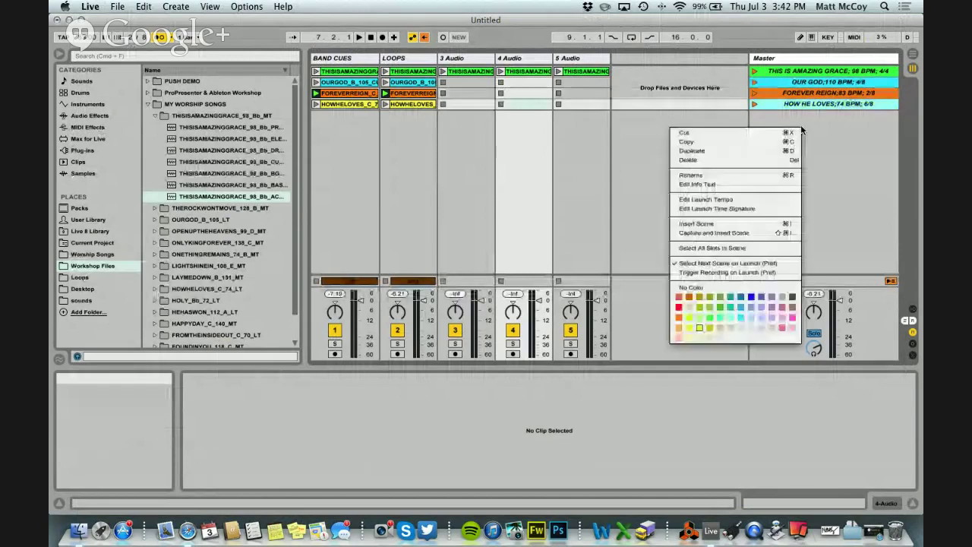
pyautogui.click(716, 225)
pyautogui.press('super+r')
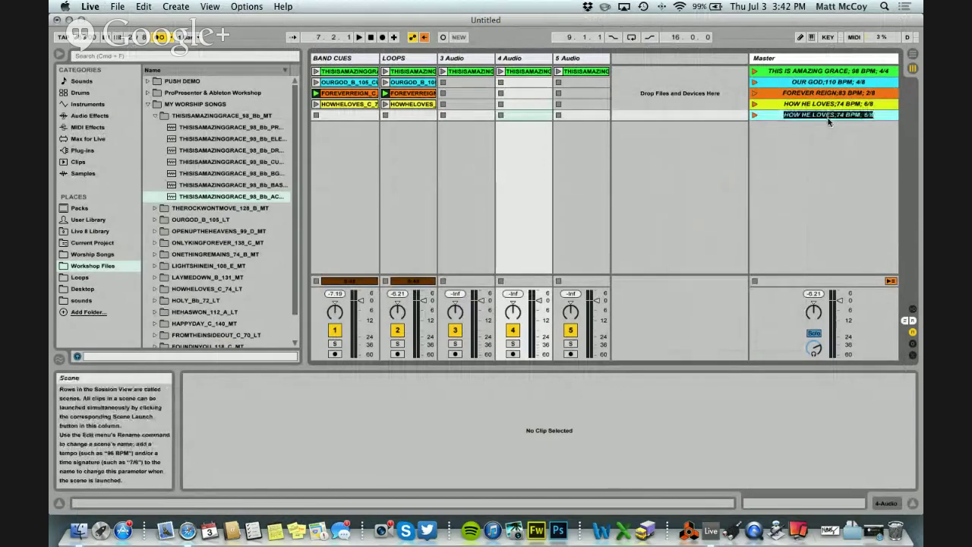
pyautogui.write('REVELATION SONG')
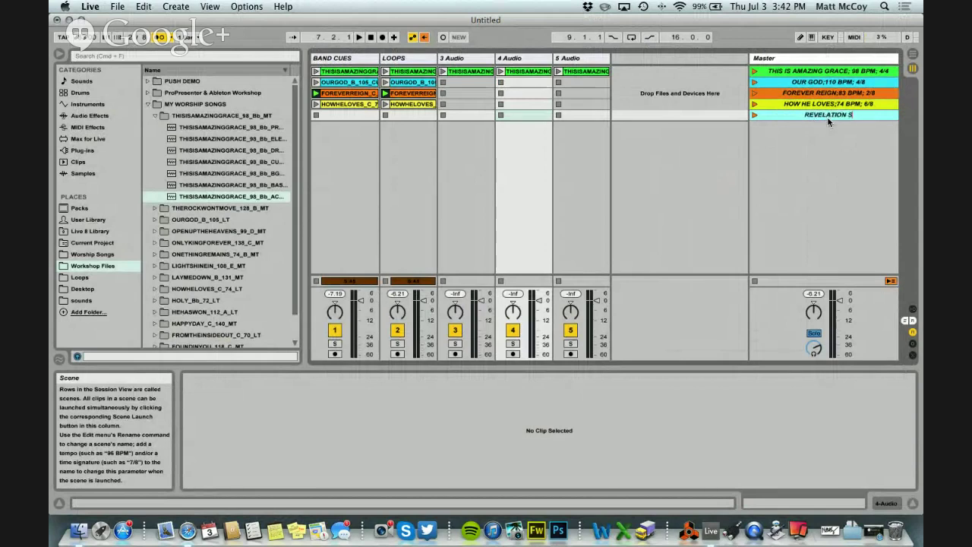
pyautogui.press('Return')
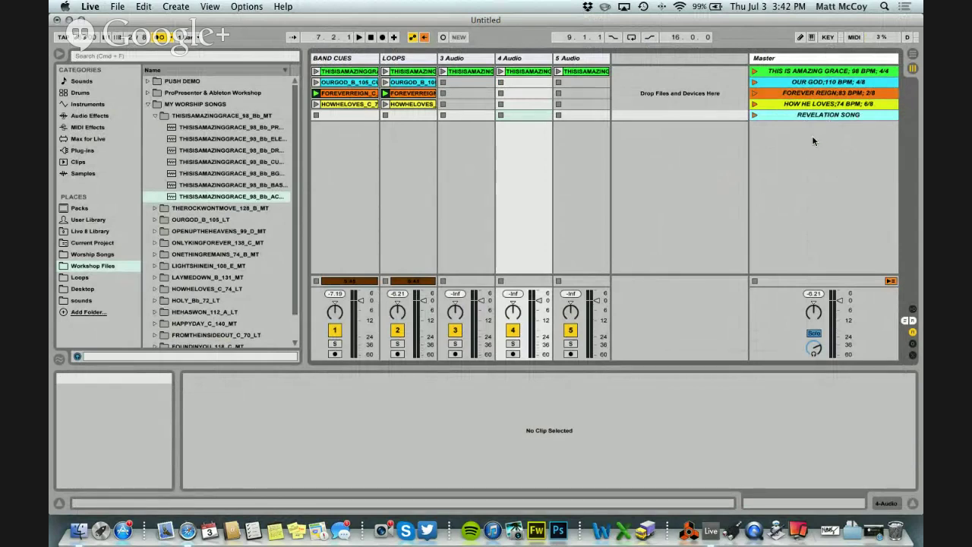
# - Add the tempo and time signature to the new scene's name so it reads REVELATION SONG; 76 BPM; 4/4
pyautogui.rightClick(825, 115)
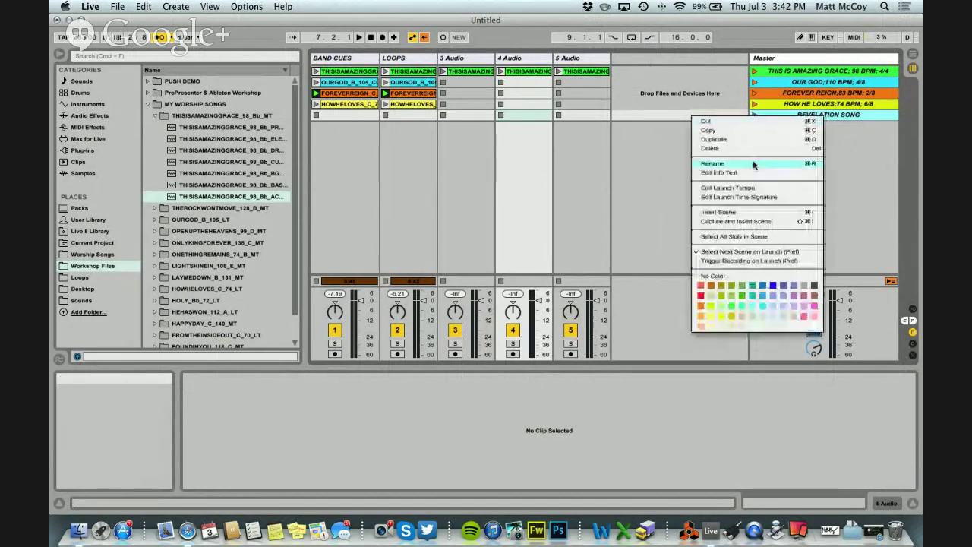
pyautogui.click(755, 161)
pyautogui.click(866, 115)
pyautogui.write(';')
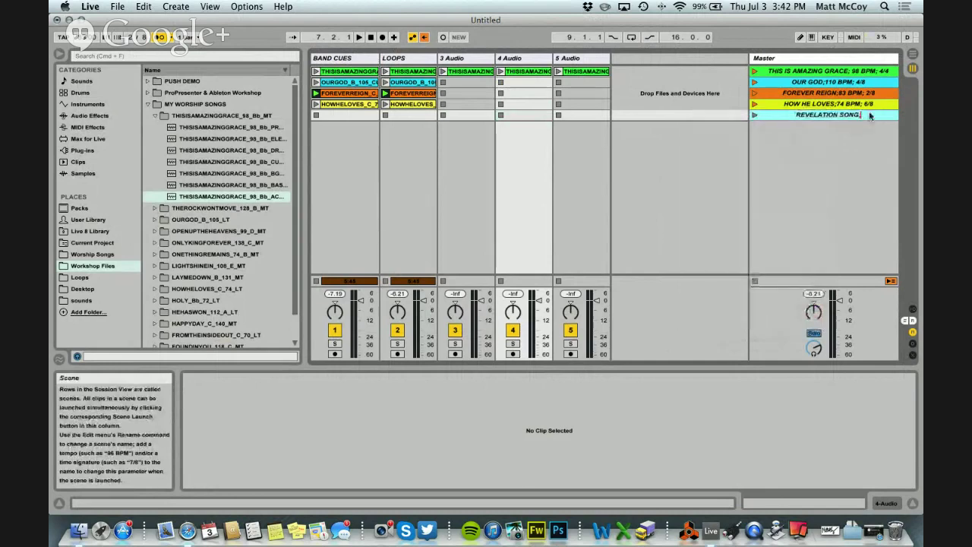
pyautogui.write(' 76 BPM')
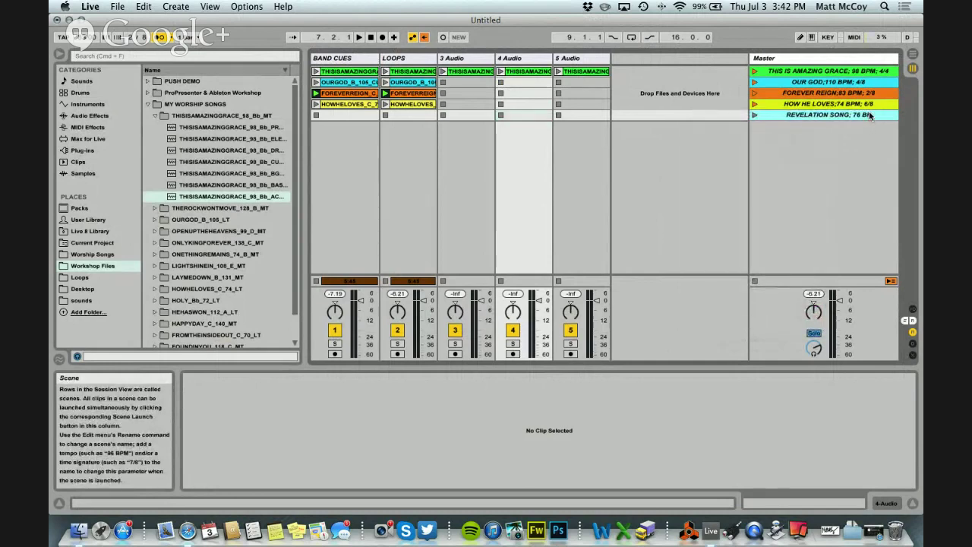
pyautogui.write('; 4/4')
pyautogui.press('Return')
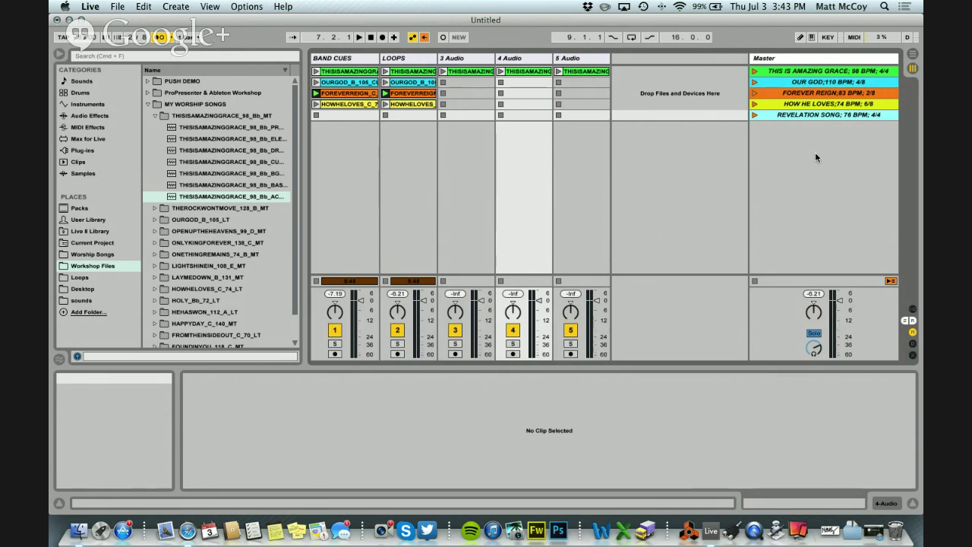
# - Switch to Safari, read through the Prime app page's key features and track import section, and return to the Loop Community home page
pyautogui.click(187, 531)
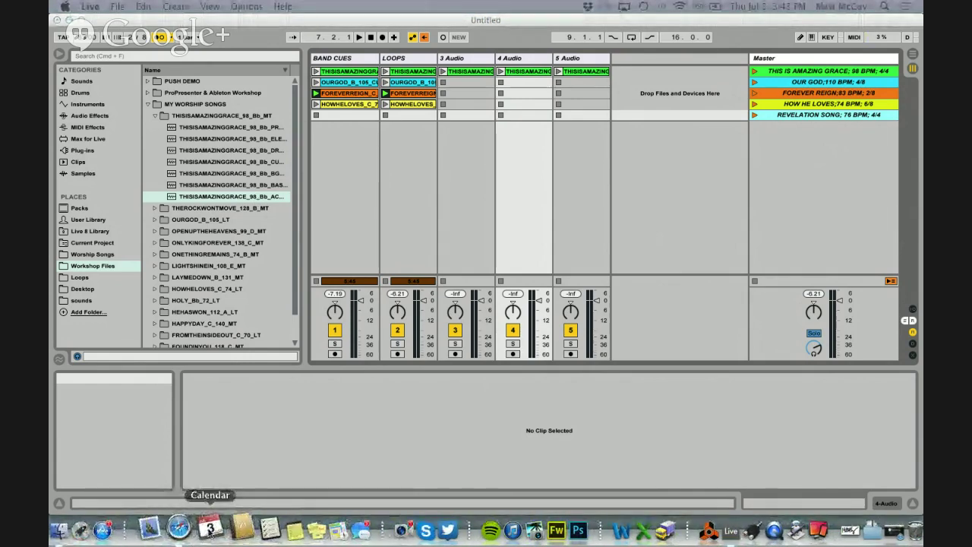
pyautogui.click(864, 524)
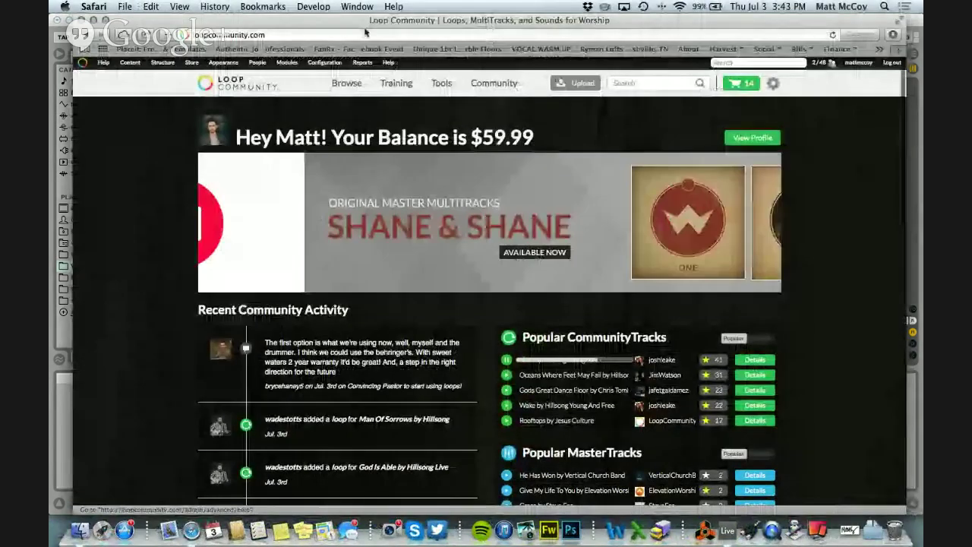
pyautogui.moveTo(452, 84)
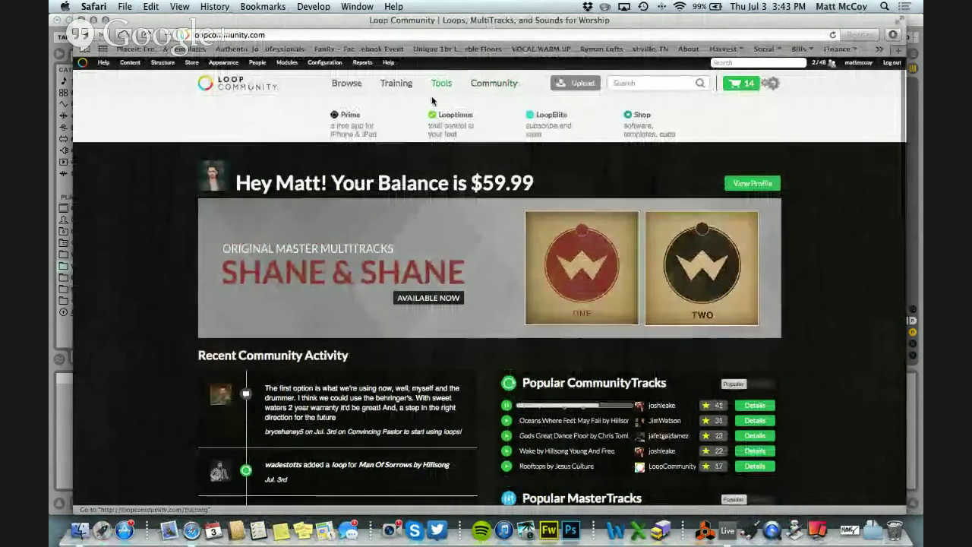
pyautogui.click(349, 115)
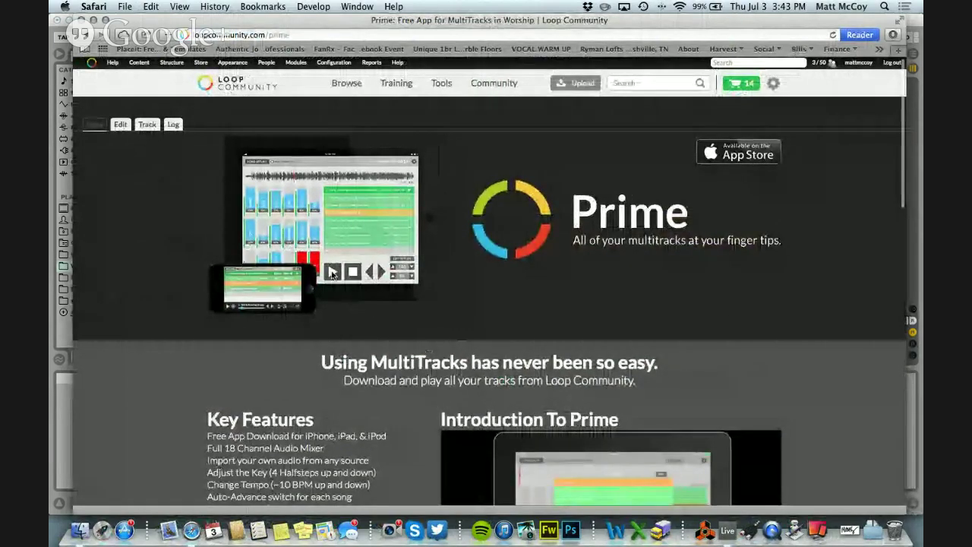
pyautogui.scroll(-5, 337, 314)
pyautogui.scroll(-9, 340, 278)
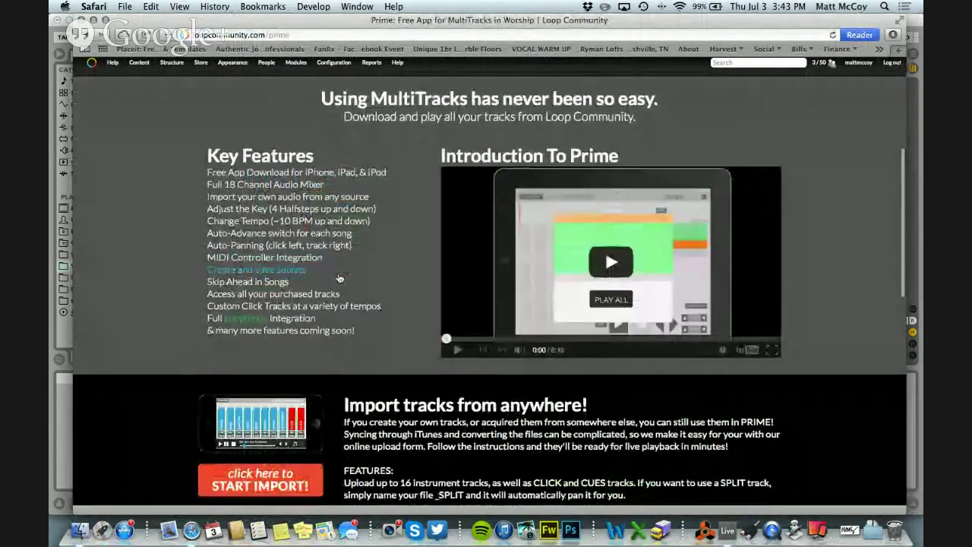
pyautogui.scroll(14, 339, 278)
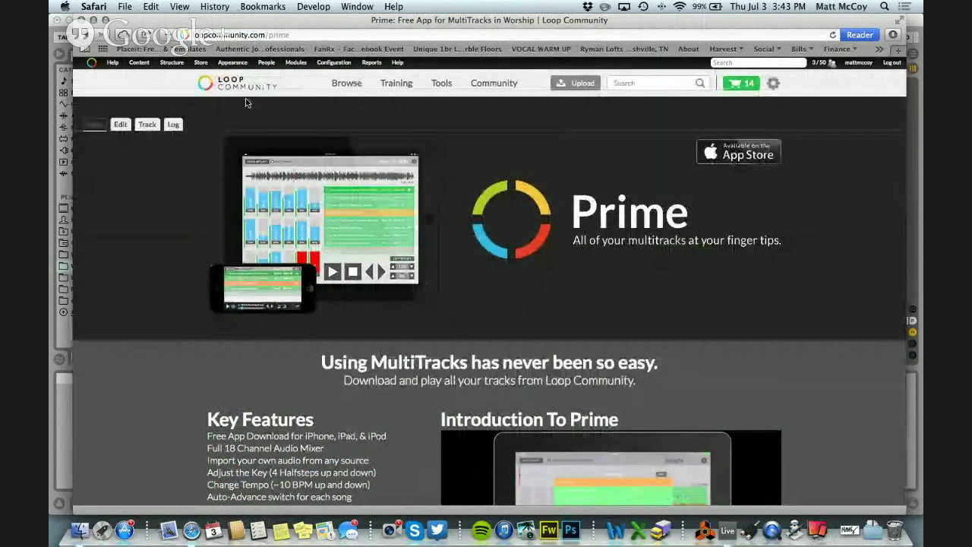
pyautogui.click(246, 96)
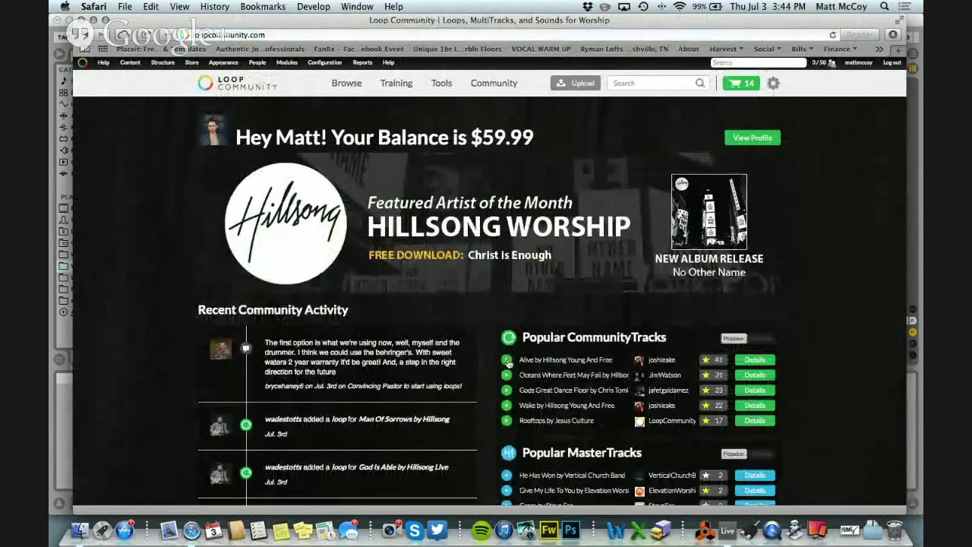
# - Switch to Ableton Live and check the scenes by launching REVELATION SONG, HOW HE LOVES and REVELATION SONG again
pyautogui.click(726, 529)
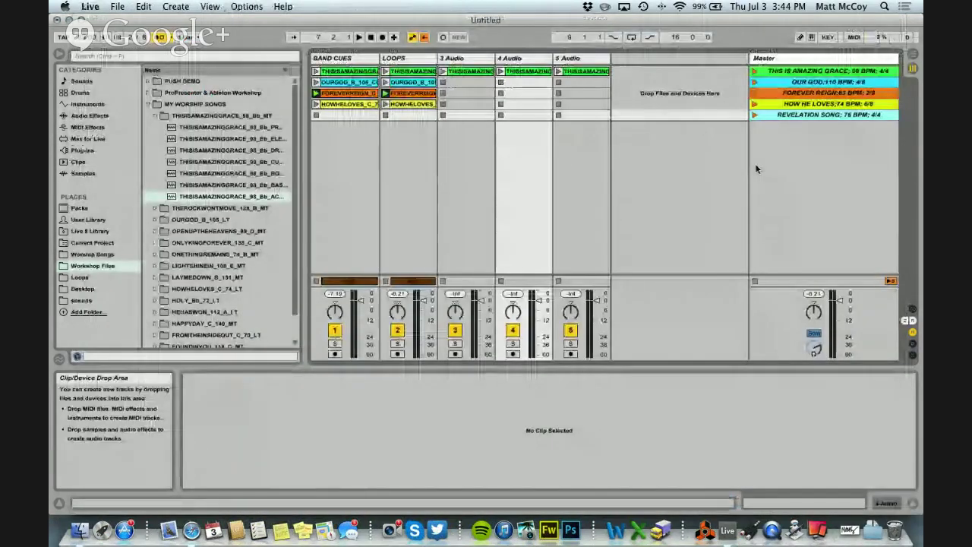
pyautogui.click(755, 115)
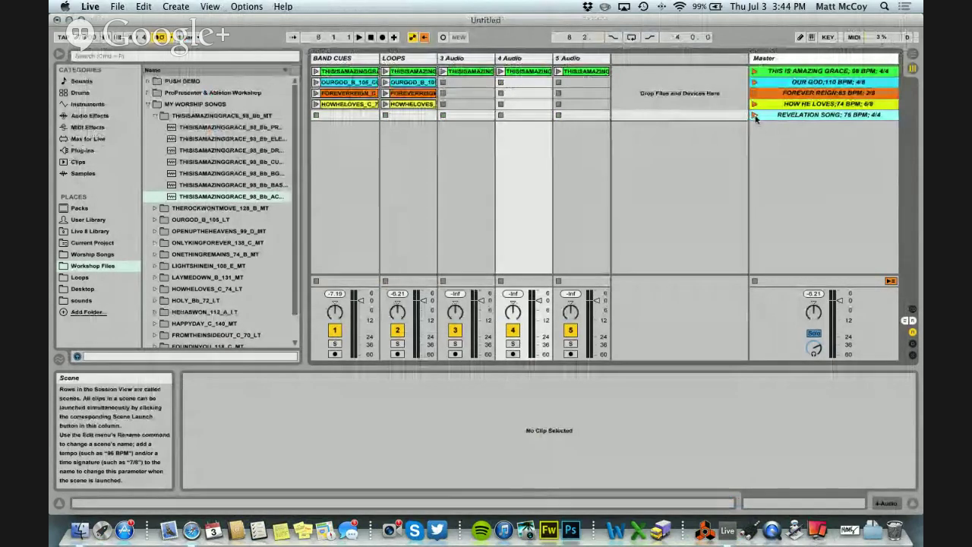
pyautogui.click(755, 104)
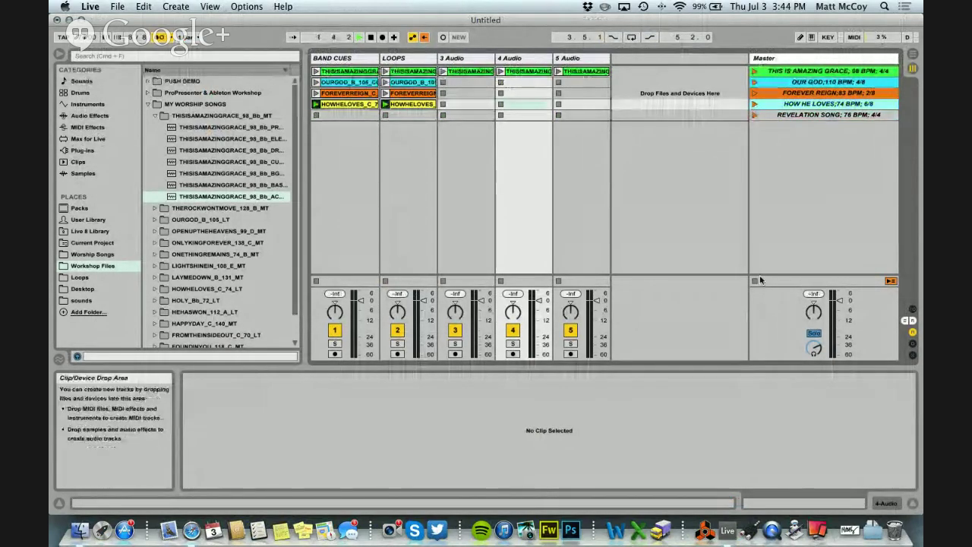
pyautogui.click(192, 532)
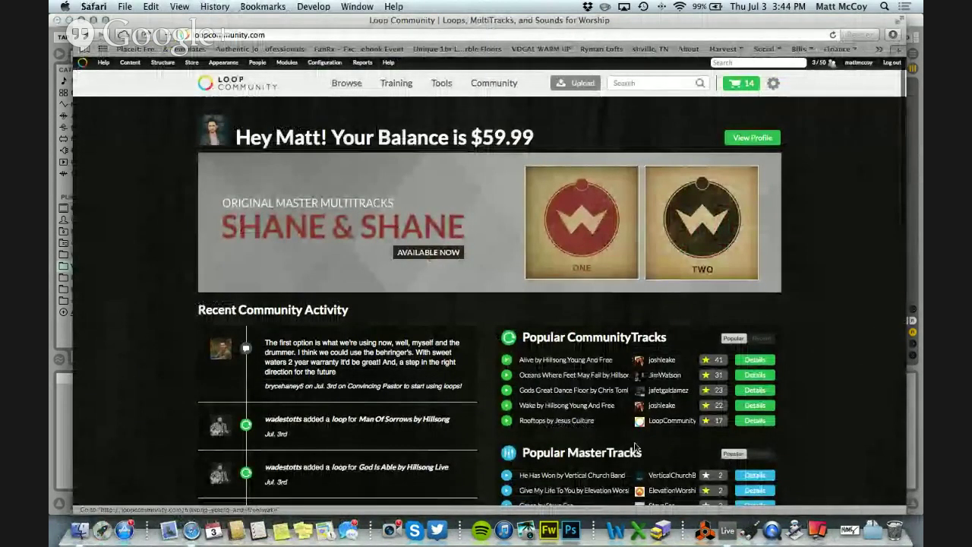
pyautogui.click(726, 530)
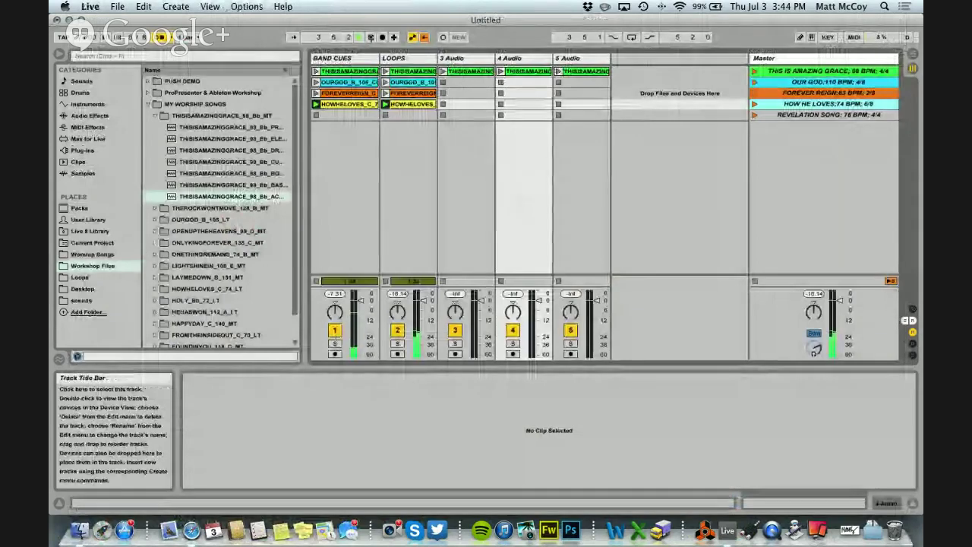
pyautogui.click(753, 115)
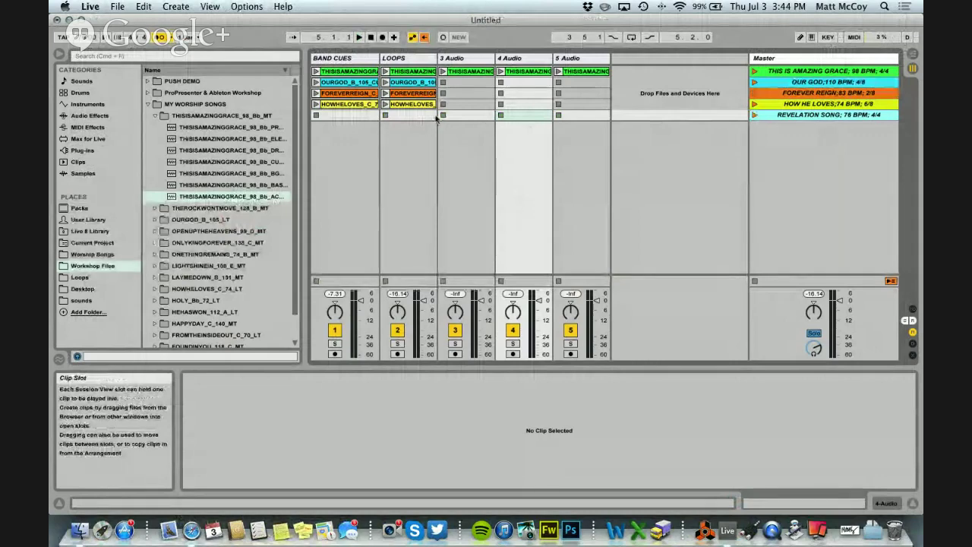
# - Insert a MIDI track after the BAND CUES track and name it CLICK ONLY
pyautogui.click(334, 57)
pyautogui.click(175, 6)
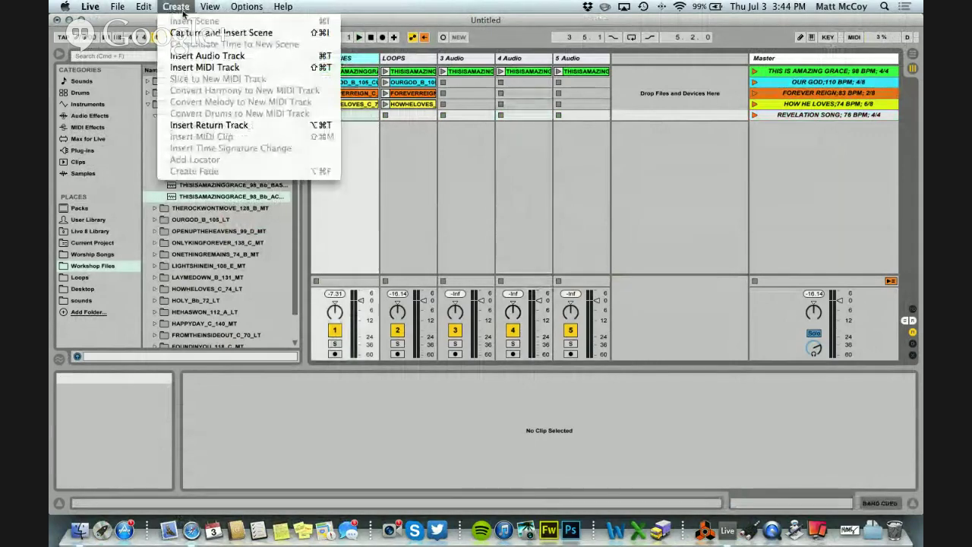
pyautogui.click(203, 67)
pyautogui.rightClick(405, 61)
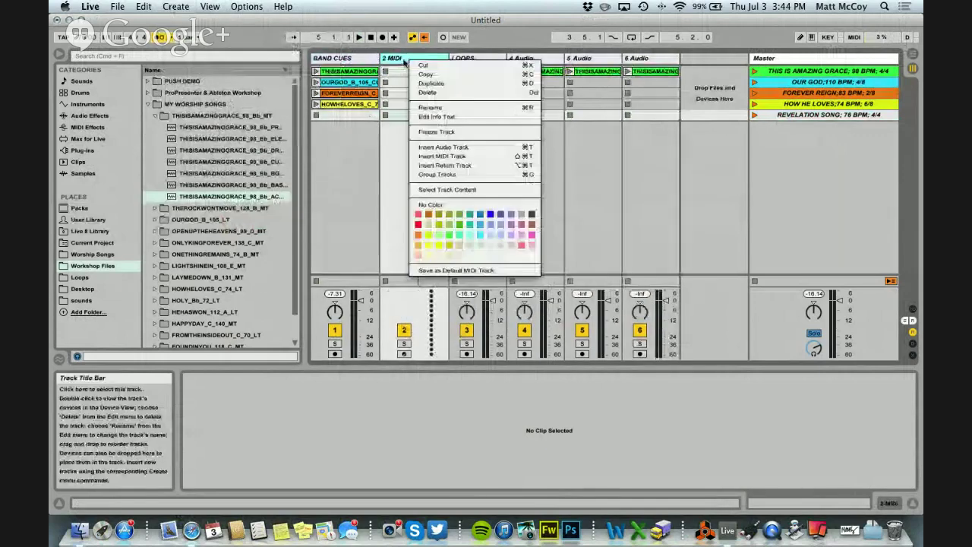
pyautogui.click(433, 108)
pyautogui.write('CLICK ONLY')
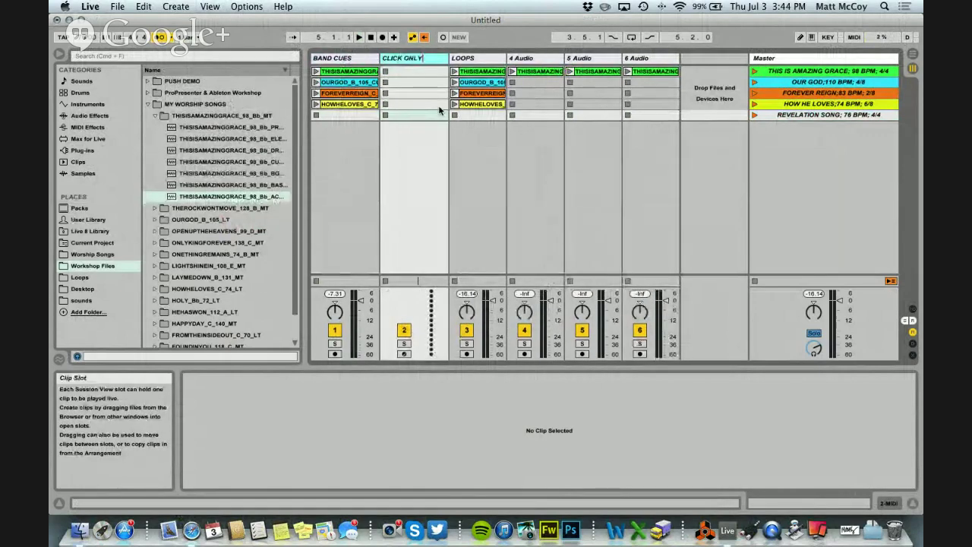
pyautogui.press('Return')
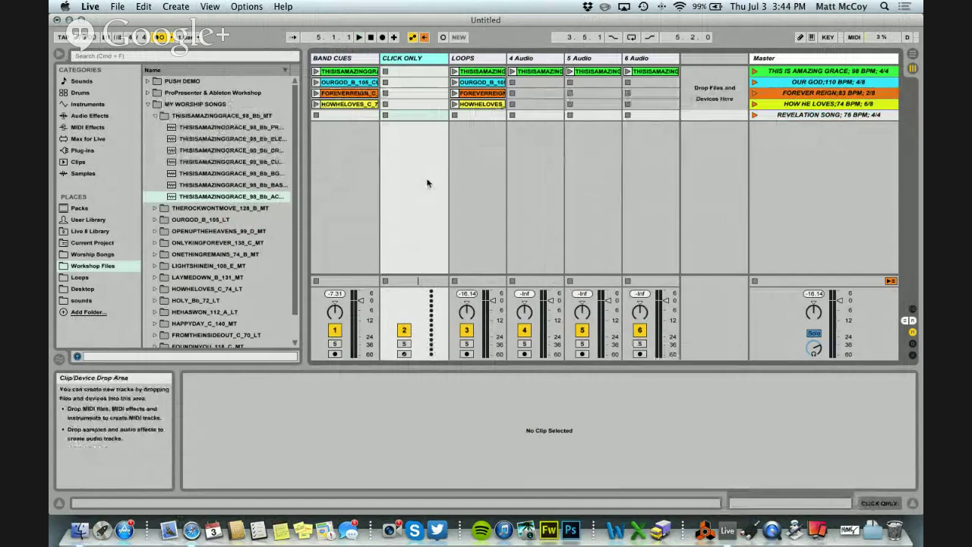
# - Create an empty MIDI clip for CLICK ONLY in the REVELATION SONG scene and place the track before BAND CUES, narrowing its width
pyautogui.doubleClick(408, 115)
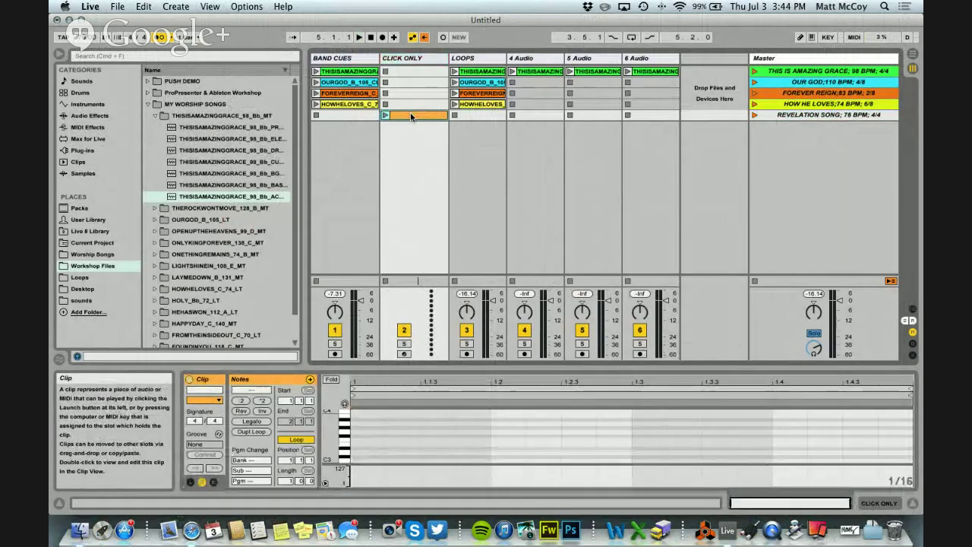
pyautogui.click(415, 60)
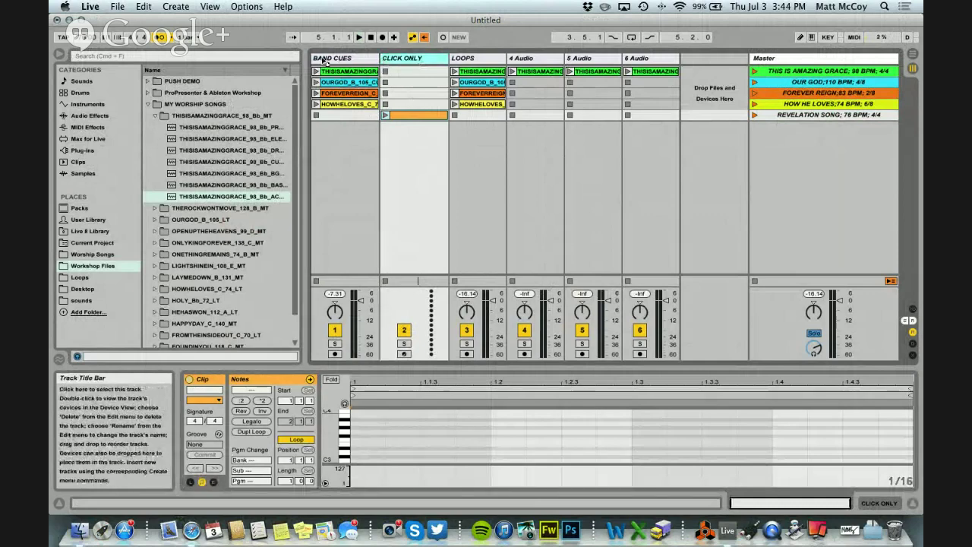
pyautogui.moveTo(323, 59); pyautogui.dragTo(315, 63)
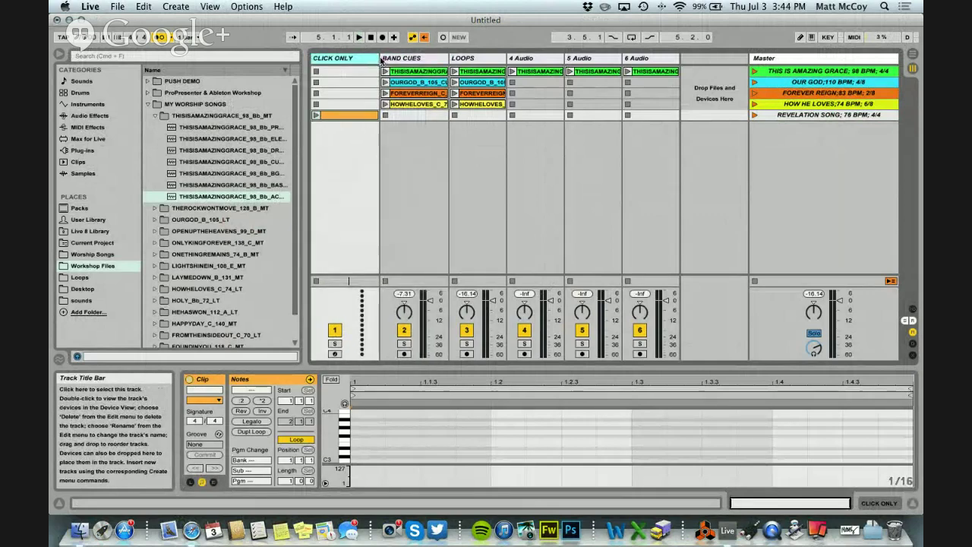
pyautogui.moveTo(381, 61); pyautogui.dragTo(345, 60)
pyautogui.click(341, 116)
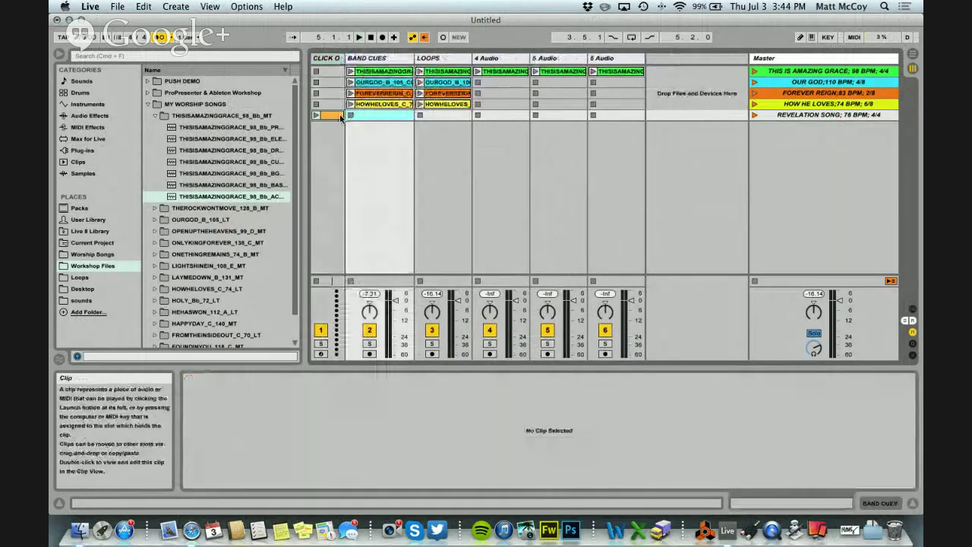
pyautogui.doubleClick(342, 116)
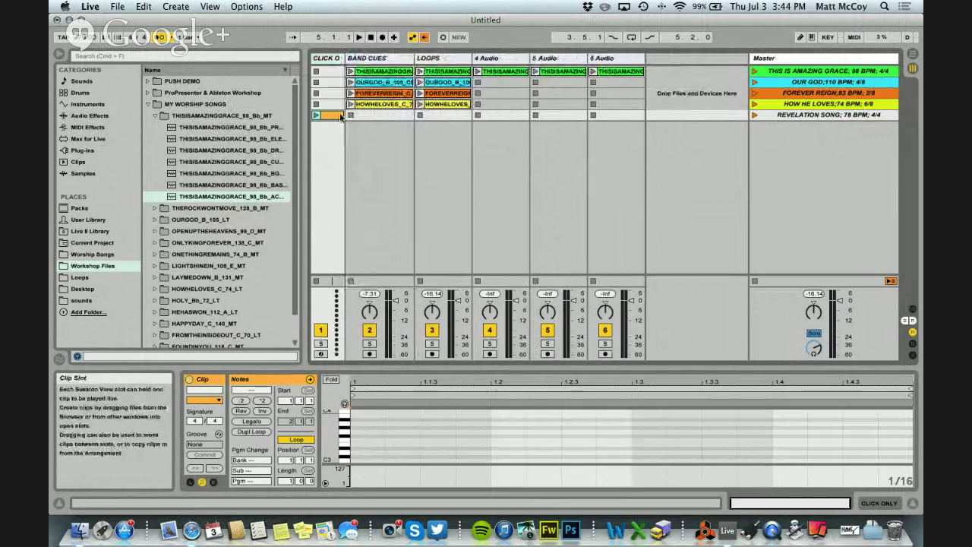
# - Launch the REVELATION SONG scene and set both the Cue Out and Master Out to 1/2, with the routing section shown only meanwhile
pyautogui.click(753, 115)
pyautogui.press('super+alt+i')
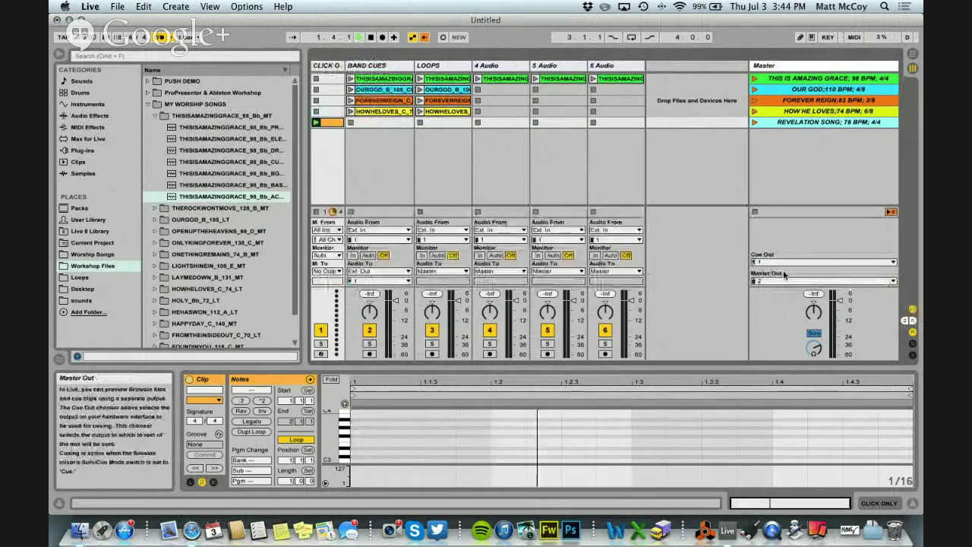
pyautogui.click(784, 262)
pyautogui.click(790, 254)
pyautogui.click(832, 281)
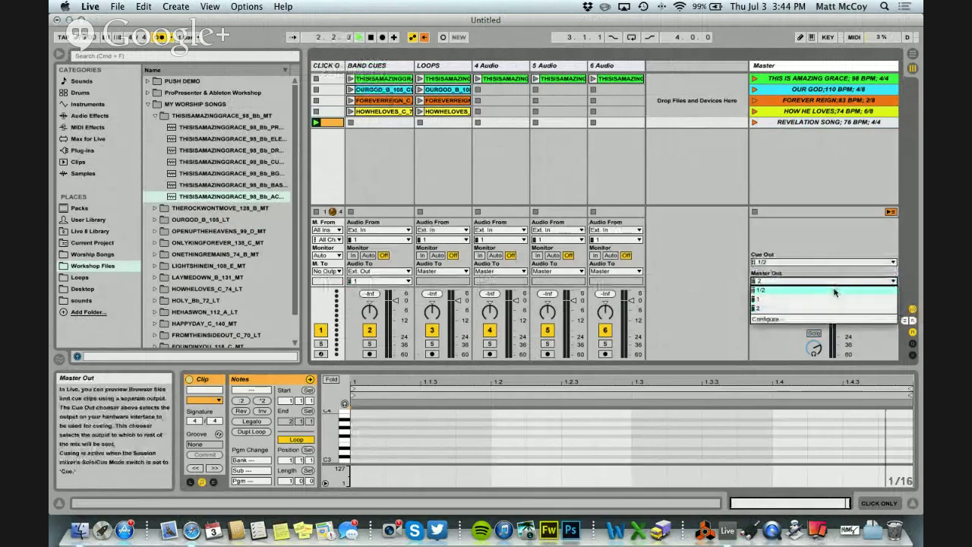
pyautogui.click(834, 291)
pyautogui.click(912, 309)
pyautogui.click(519, 161)
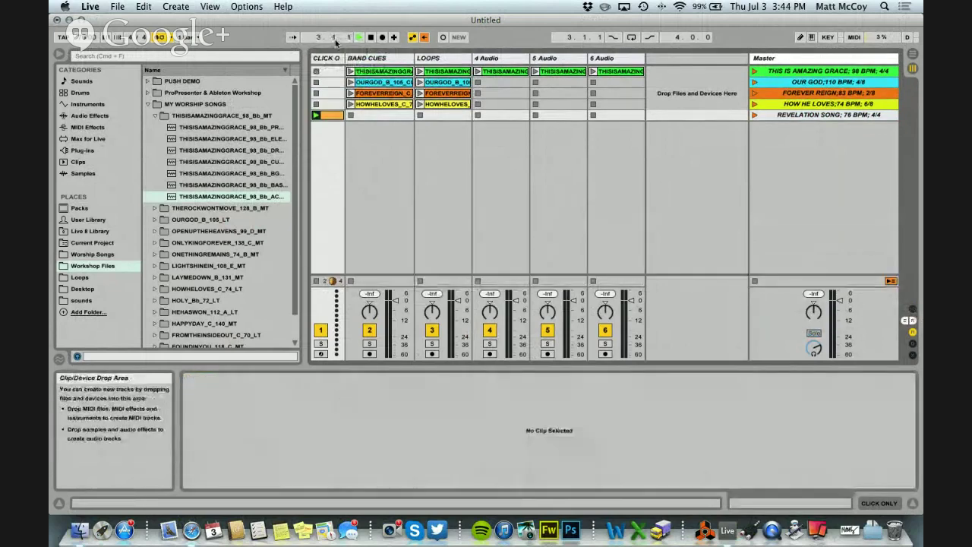
# - Widen the CLICK ONLY track to show its full name and duplicate the REVELATION SONG scene twice
pyautogui.click(332, 115)
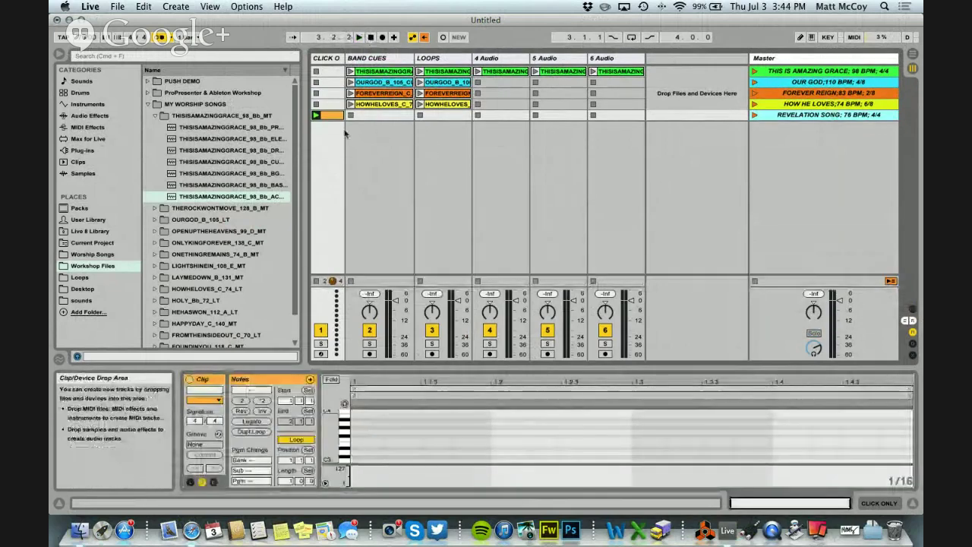
pyautogui.moveTo(344, 58); pyautogui.dragTo(378, 58)
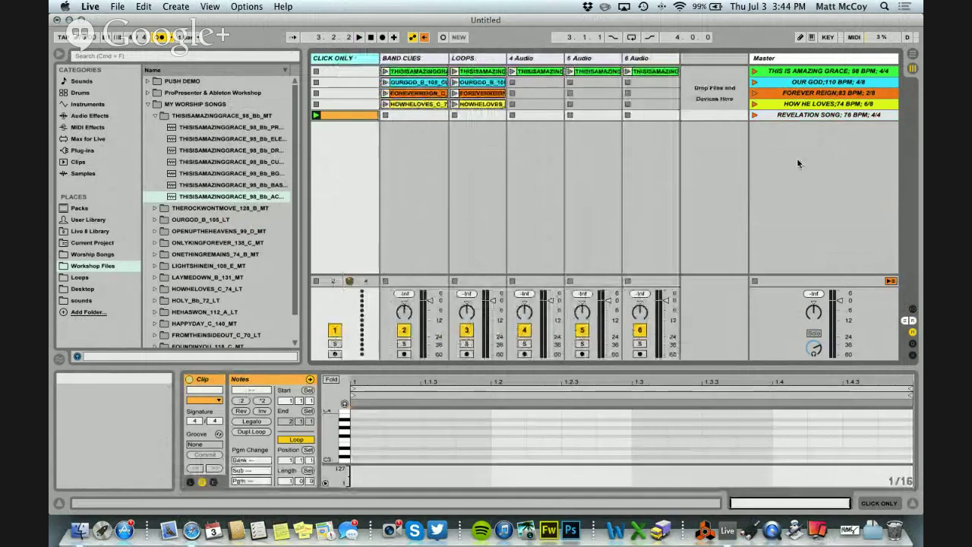
pyautogui.rightClick(810, 115)
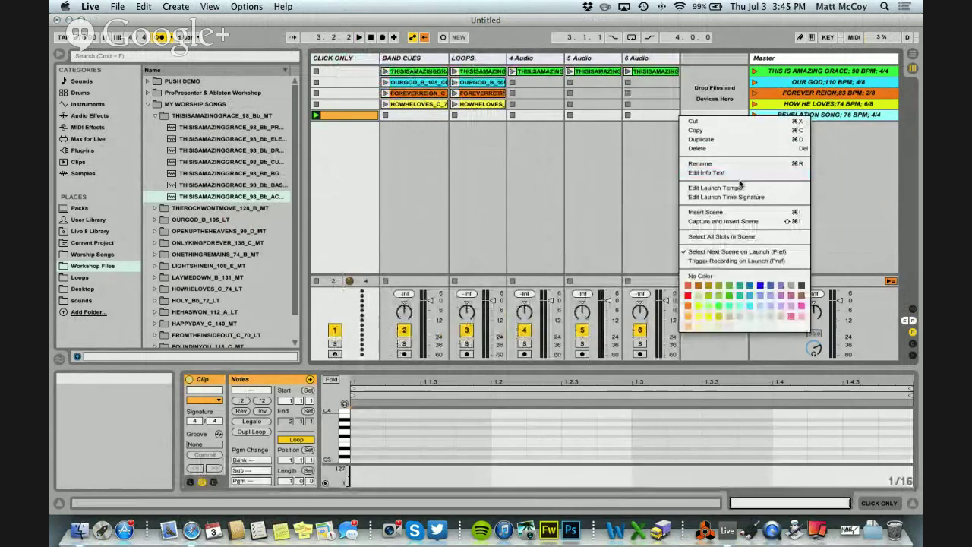
pyautogui.click(702, 139)
pyautogui.rightClick(807, 133)
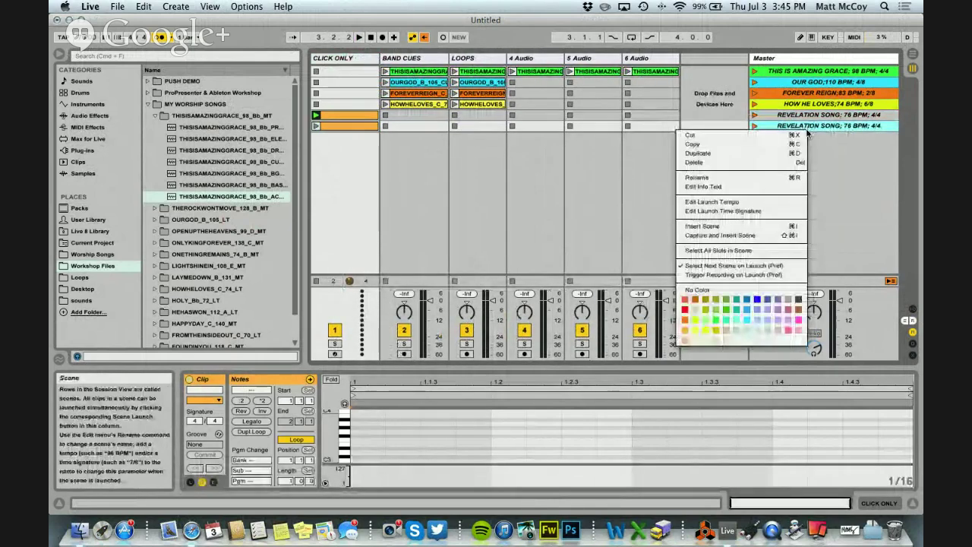
pyautogui.click(698, 152)
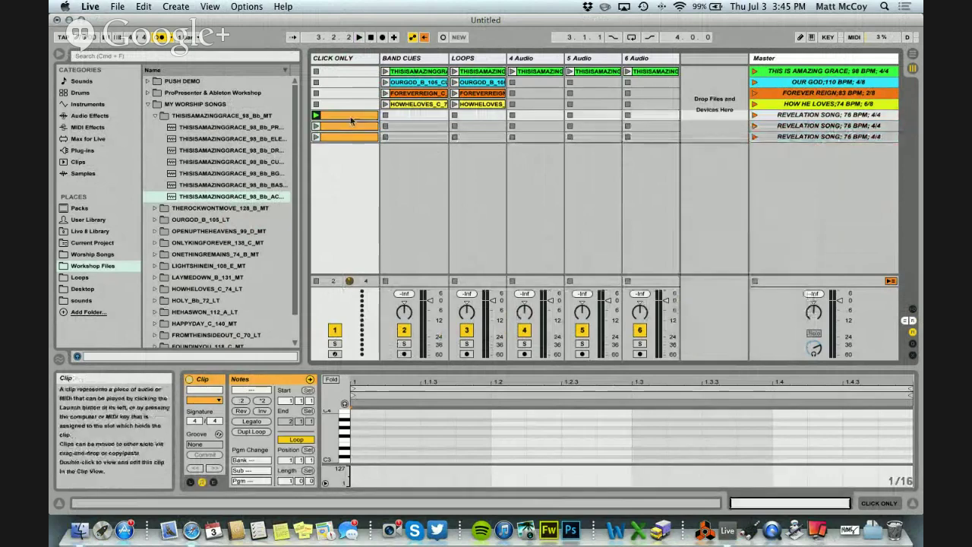
# - Name the three CLICK ONLY clips, in order, REVELATION, HOLY IS THE LORD and OPEN THE EYES
pyautogui.press('super+r')
pyautogui.write('REVELATION')
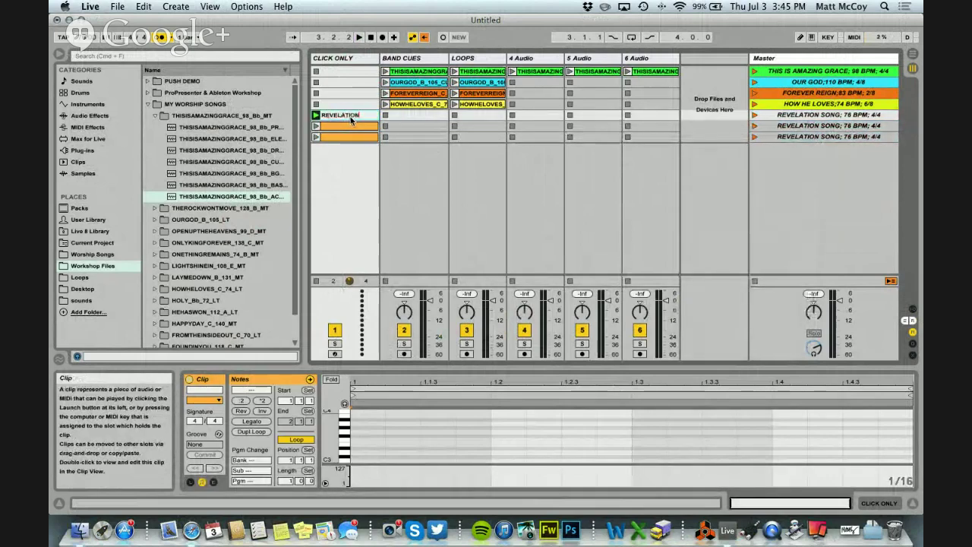
pyautogui.press('Return')
pyautogui.press('Down')
pyautogui.write('HOLY')
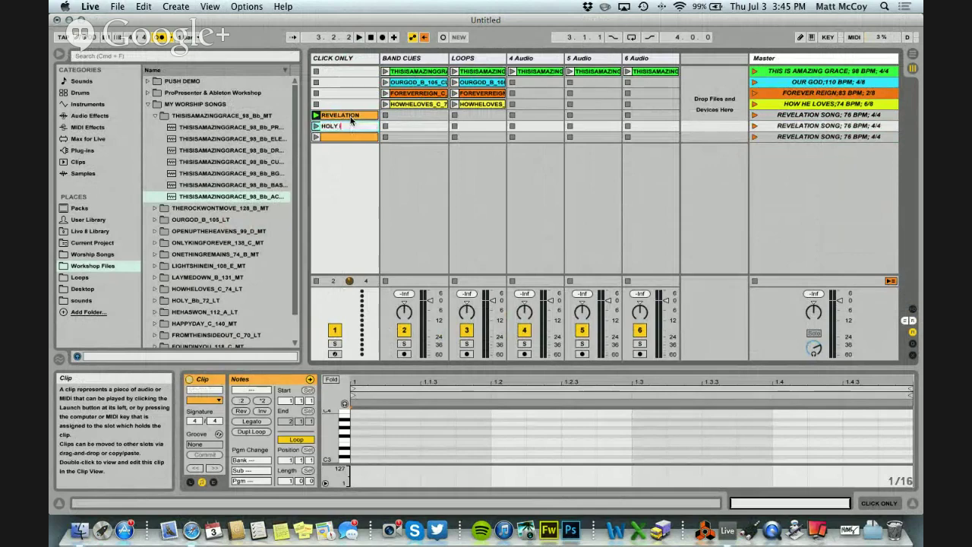
pyautogui.write(' IS THE LORD')
pyautogui.press('Return')
pyautogui.press('Down')
pyautogui.press('super+r')
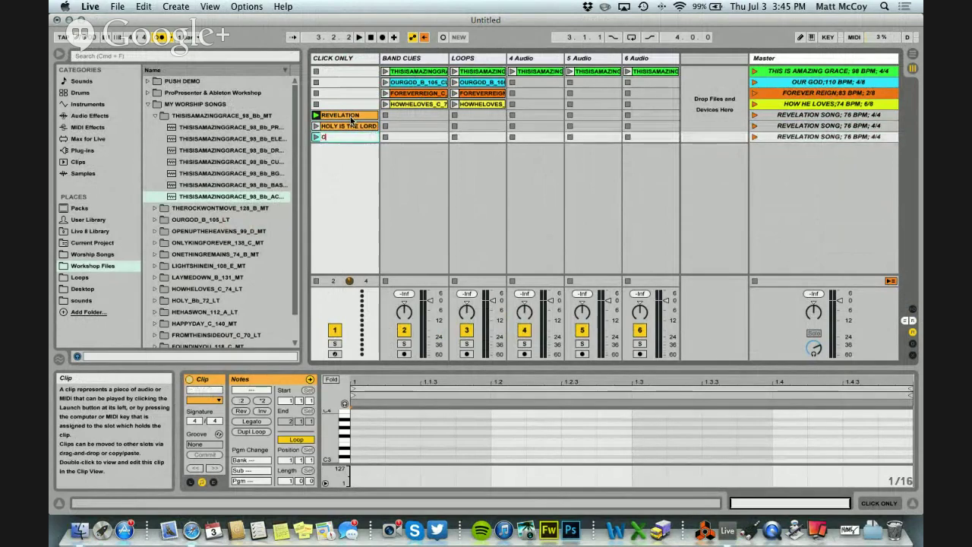
pyautogui.write('OPEN THE EYES')
pyautogui.press('Return')
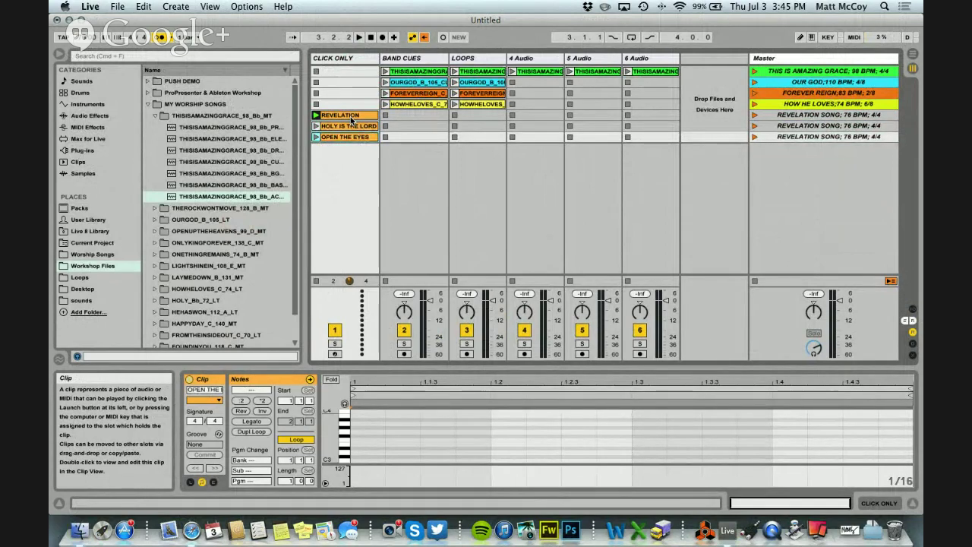
# - Rename the first duplicated scene HOLY IS THE LORD; 98 BPM; 4/4, and test playback by launching it and the FOREVER REIGN scene
pyautogui.rightClick(803, 125)
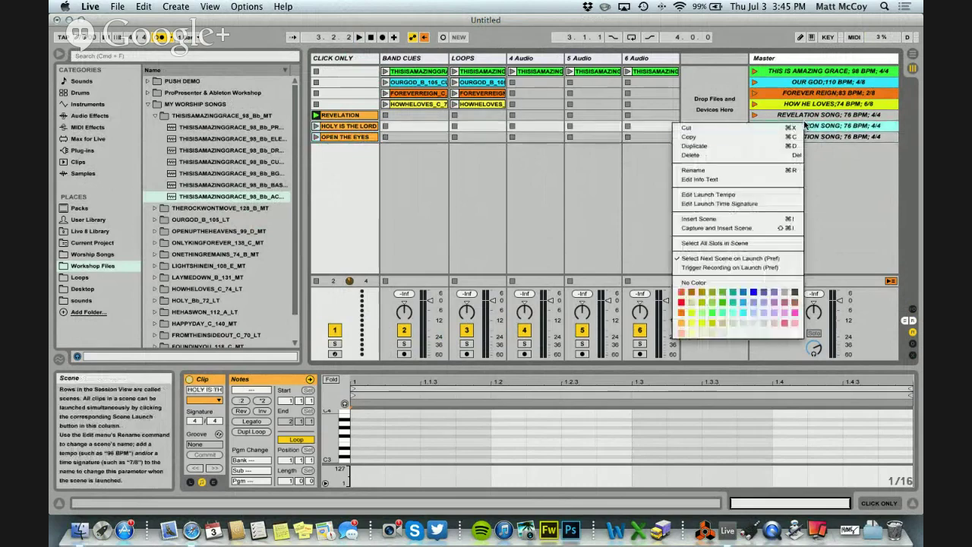
pyautogui.click(718, 171)
pyautogui.moveTo(835, 128); pyautogui.dragTo(776, 129)
pyautogui.write('HOLY IS THE LOR')
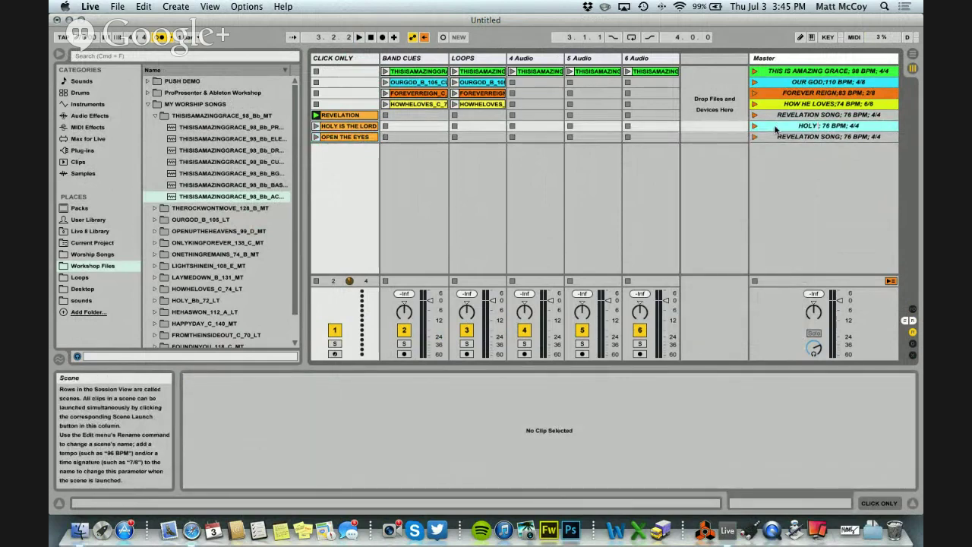
pyautogui.write('D')
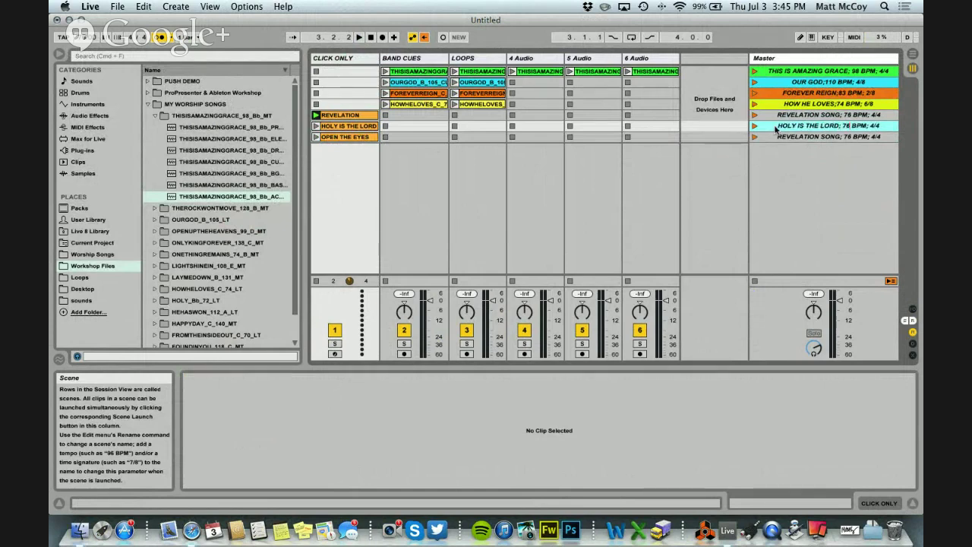
pyautogui.press('BackSpace')
pyautogui.press('BackSpace')
pyautogui.write('98')
pyautogui.click(755, 127)
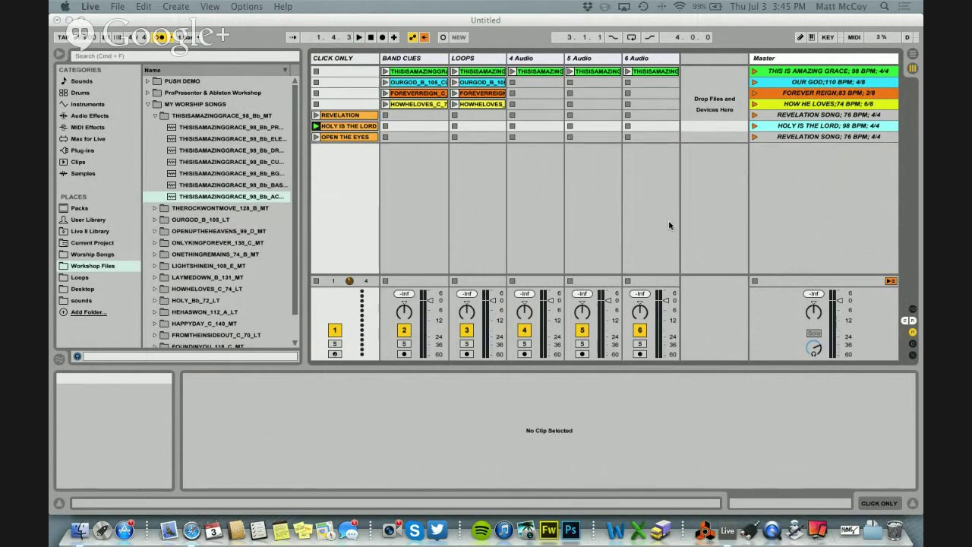
pyautogui.click(754, 94)
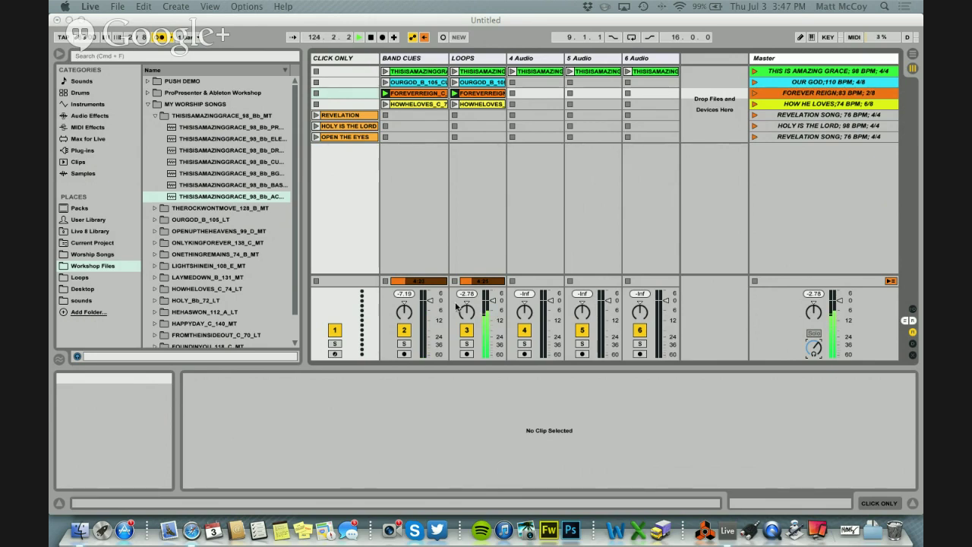
# - Switch to Safari, open the events list of Loop Community's Facebook page and look through the upcoming webinars
pyautogui.click(193, 528)
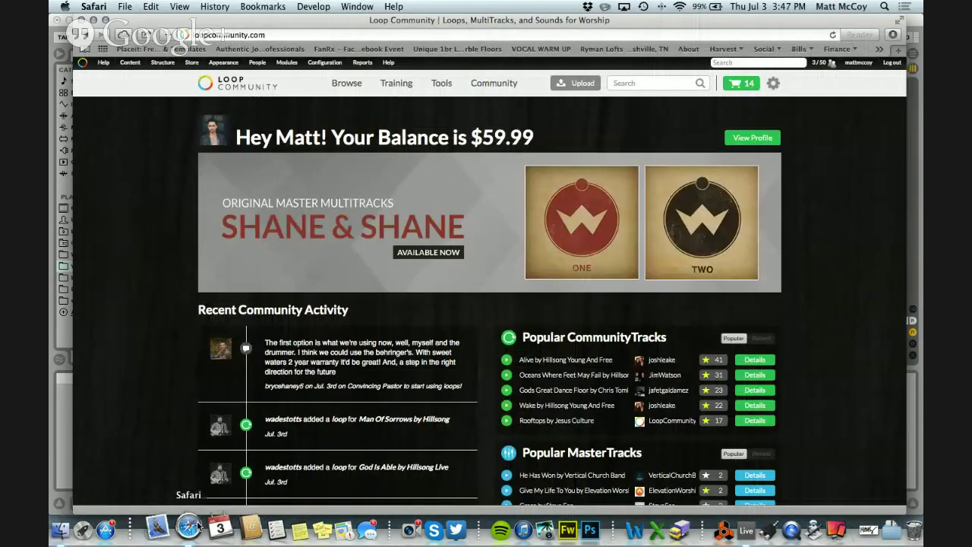
pyautogui.click(764, 48)
pyautogui.click(767, 61)
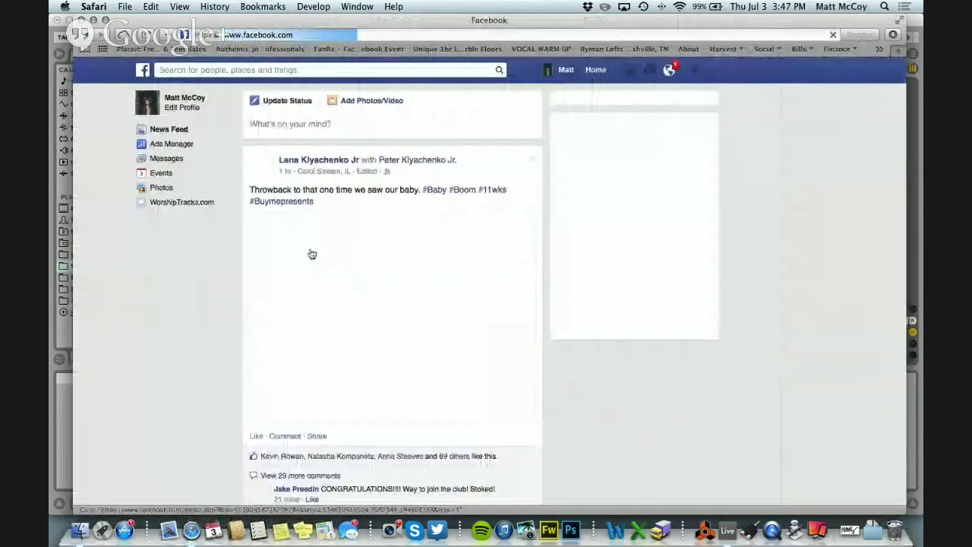
pyautogui.click(194, 234)
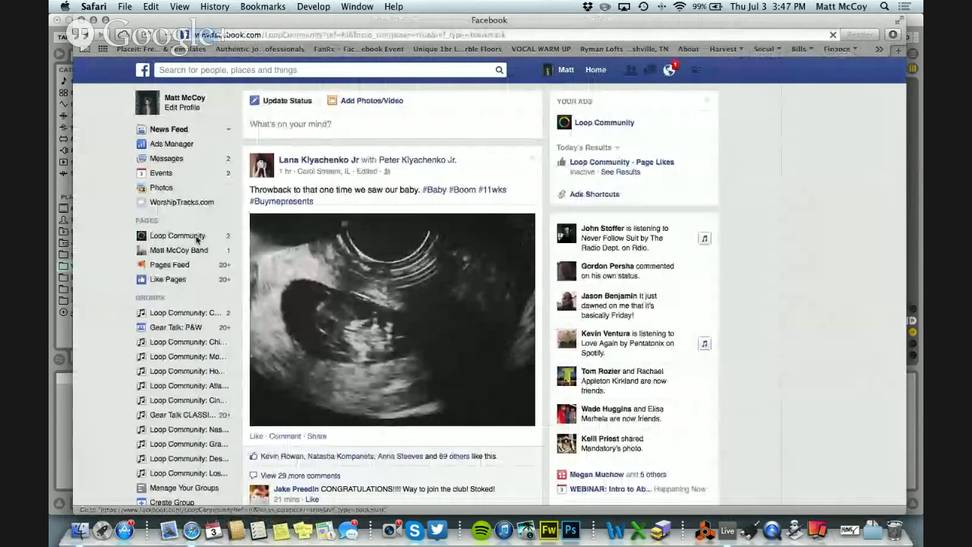
pyautogui.scroll(-3, 410, 236)
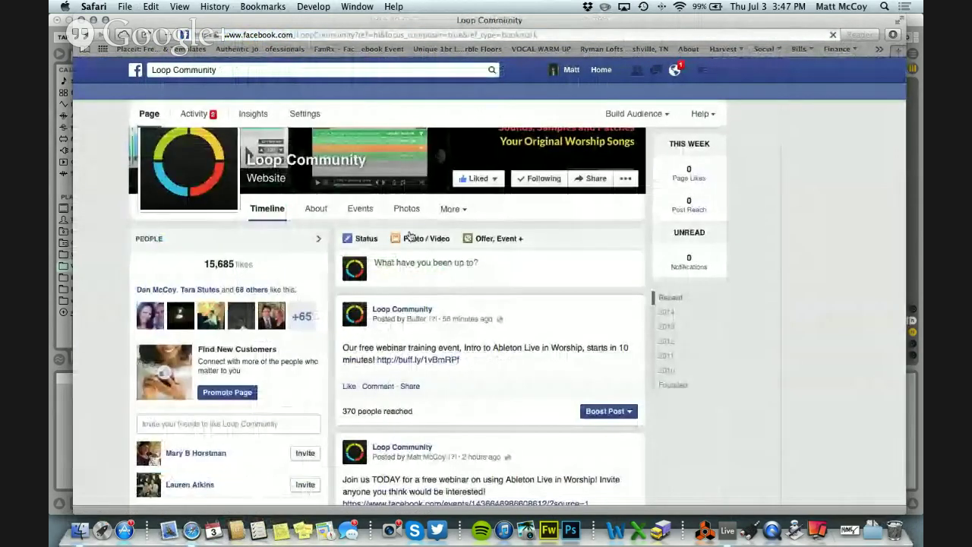
pyautogui.click(358, 213)
pyautogui.scroll(-5, 575, 341)
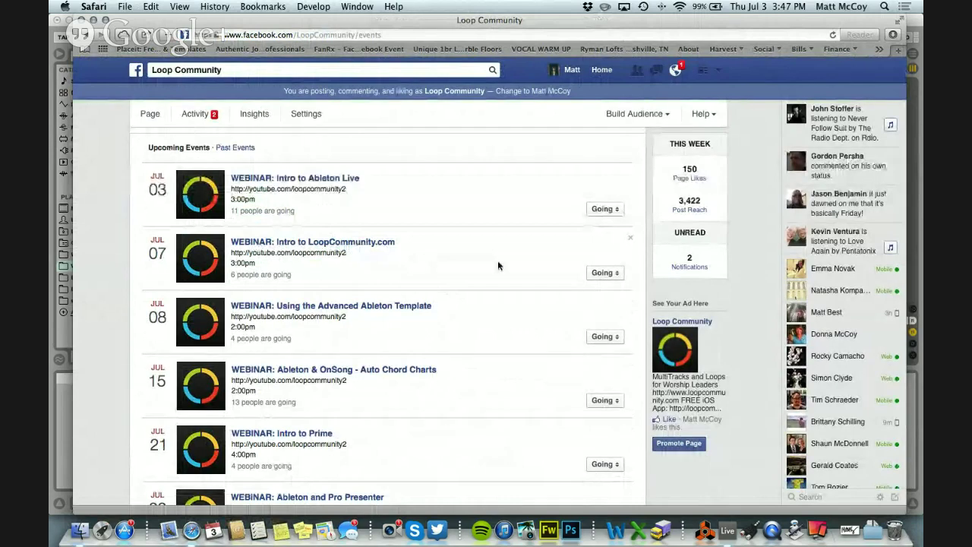
pyautogui.scroll(-1, 494, 259)
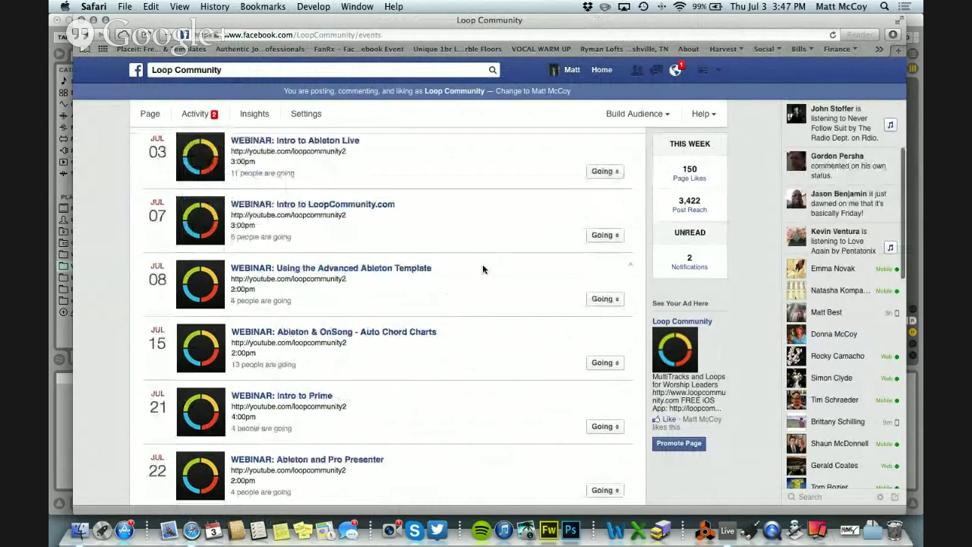
pyautogui.scroll(-1, 479, 262)
pyautogui.scroll(-1, 480, 261)
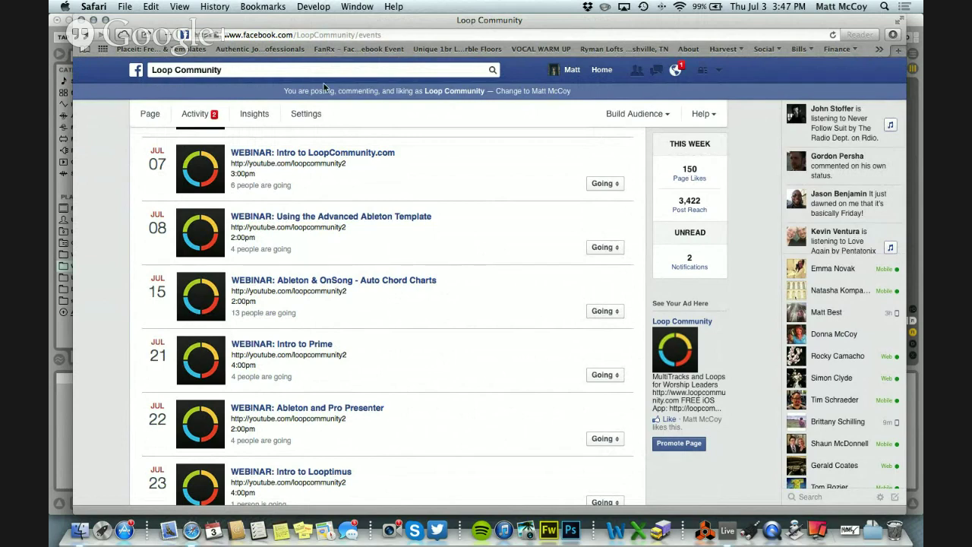
pyautogui.scroll(-1, 400, 258)
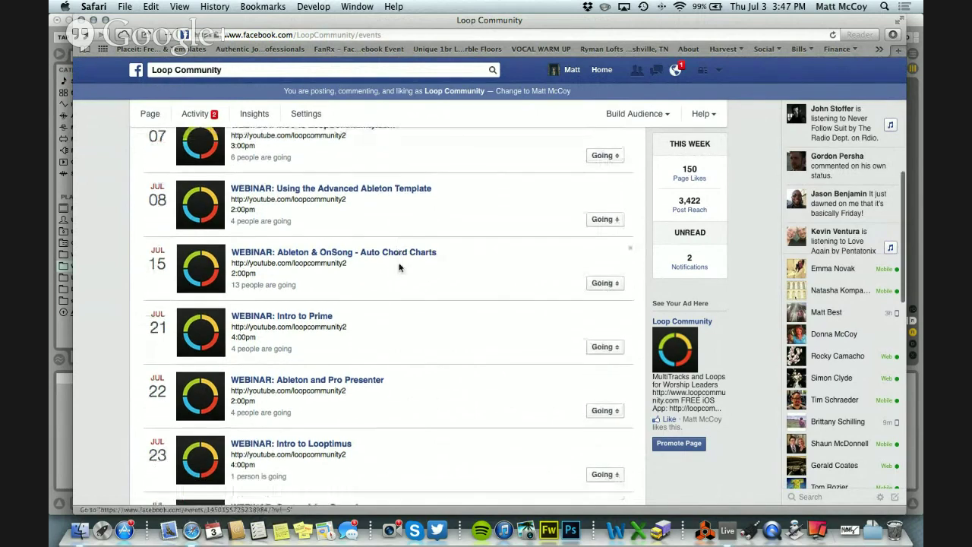
pyautogui.scroll(-1, 400, 266)
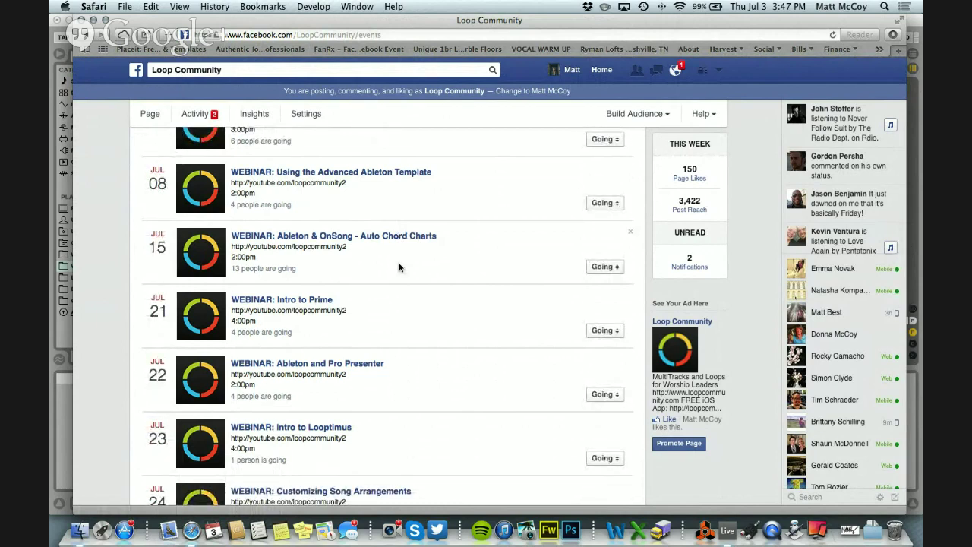
# - Review the remaining July and August webinars in Loop Community's upcoming events, and return to the earliest ones
pyautogui.scroll(-5, 399, 267)
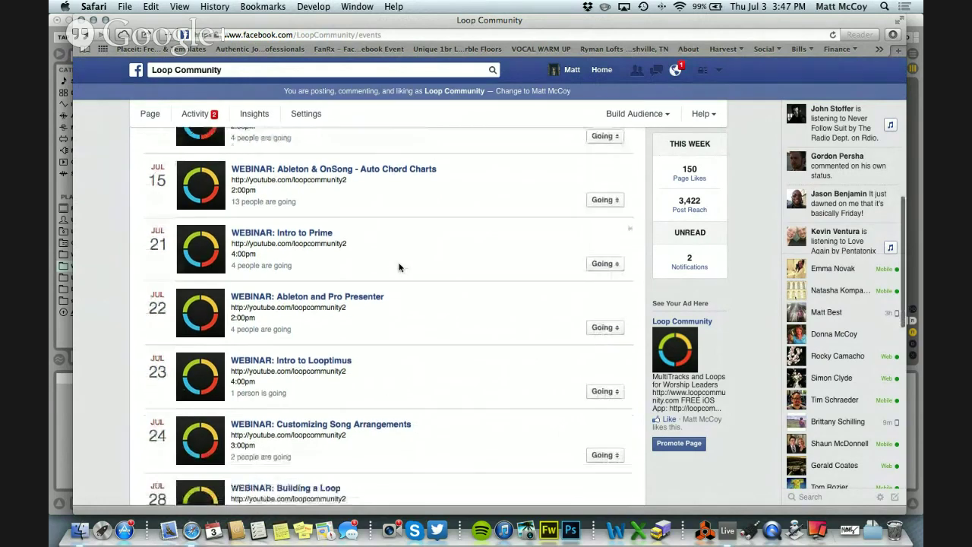
pyautogui.scroll(-3, 399, 267)
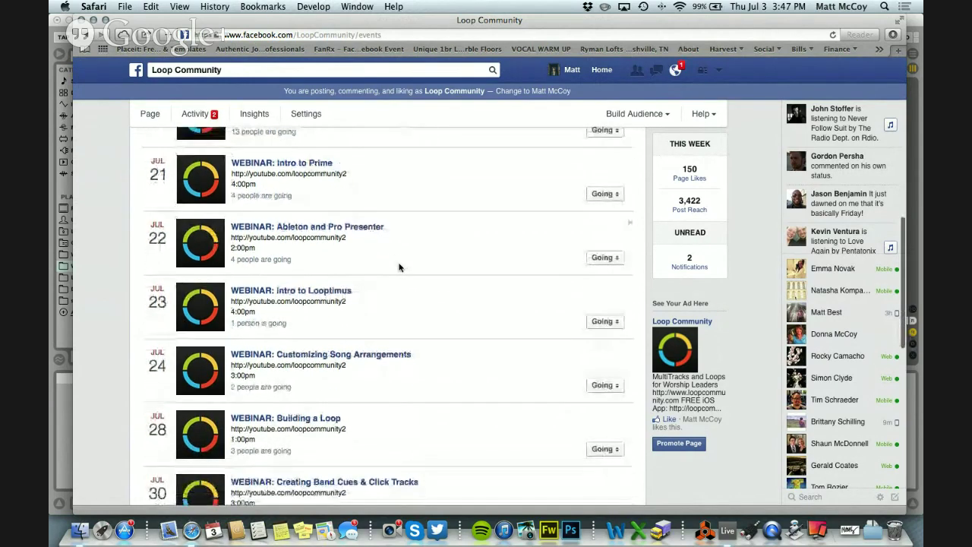
pyautogui.scroll(-1, 399, 266)
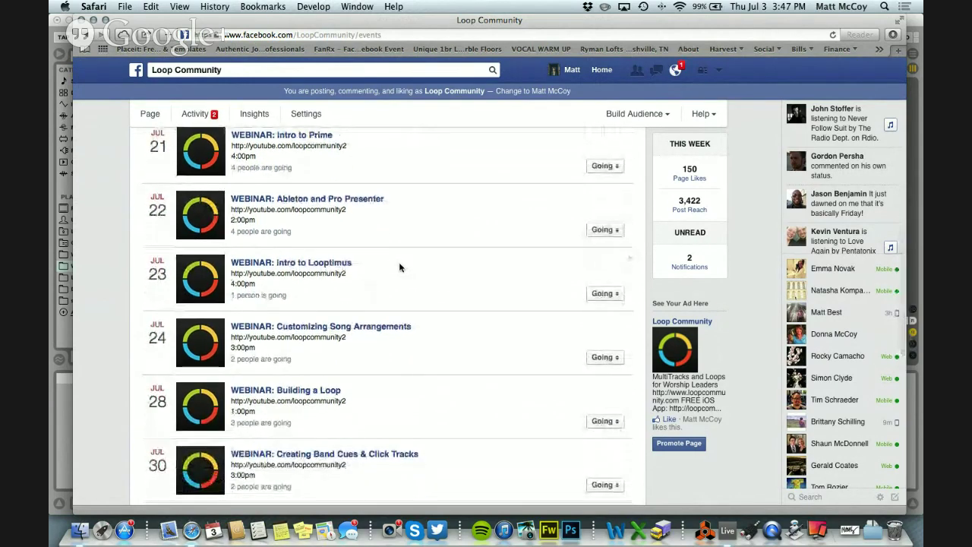
pyautogui.scroll(-1, 399, 267)
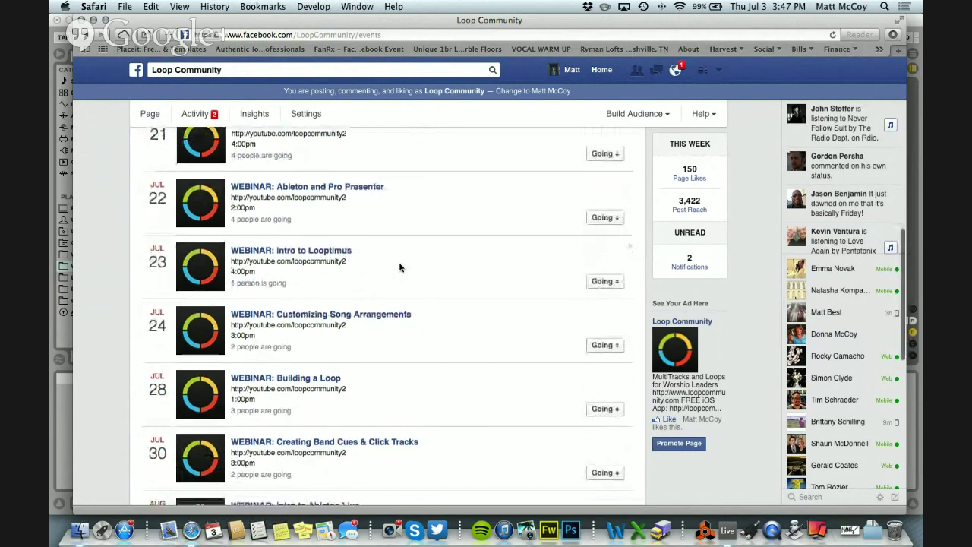
pyautogui.scroll(-2, 400, 266)
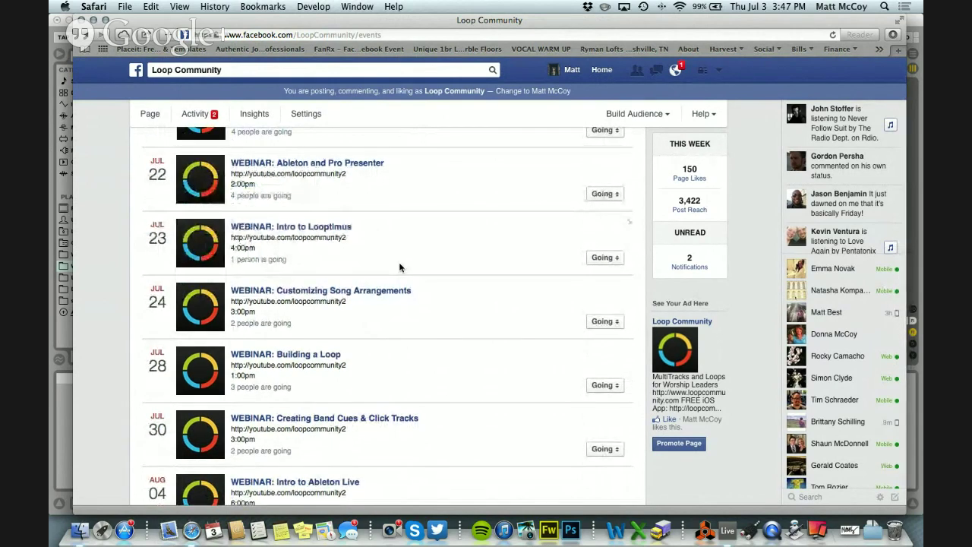
pyautogui.scroll(-1, 400, 267)
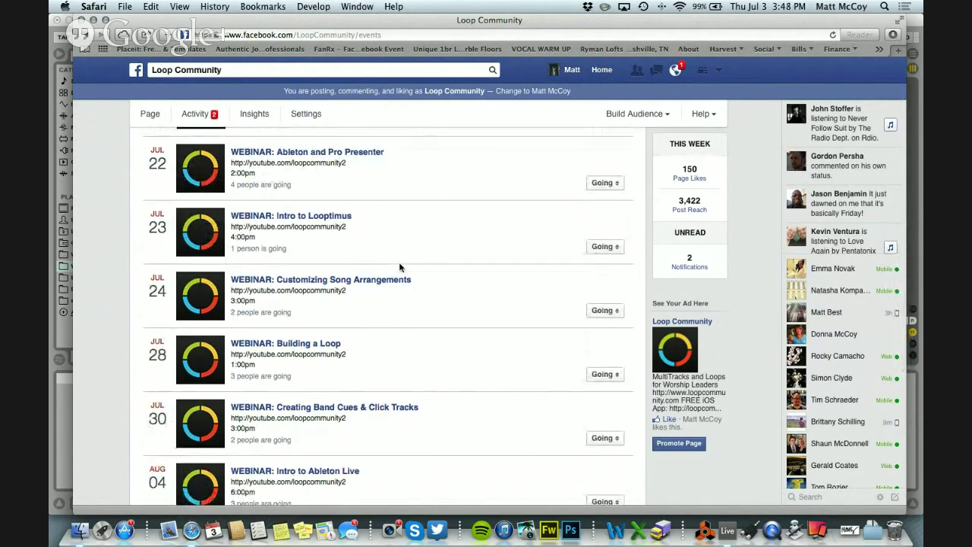
pyautogui.scroll(-3, 400, 266)
pyautogui.scroll(-2, 400, 267)
pyautogui.scroll(15, 399, 267)
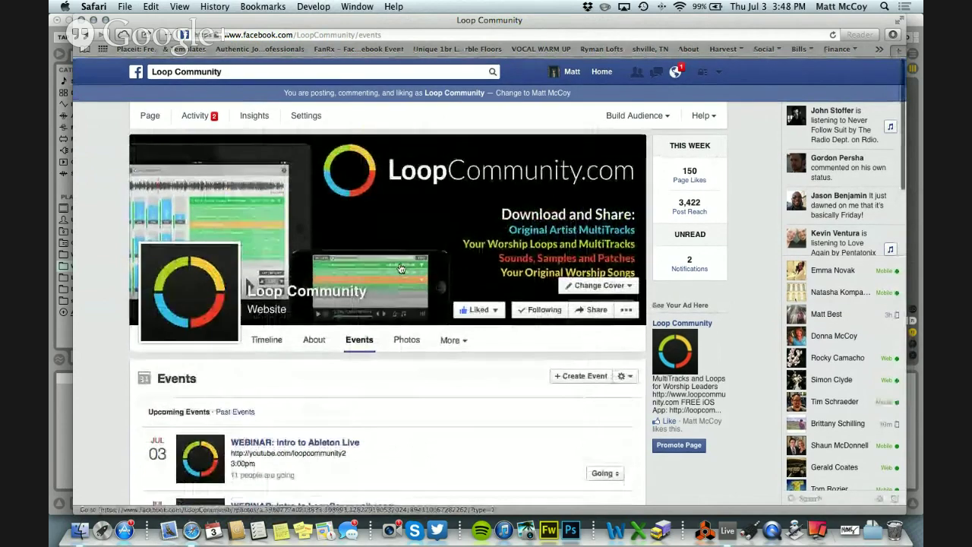
pyautogui.scroll(-3, 399, 267)
pyautogui.scroll(-4, 400, 266)
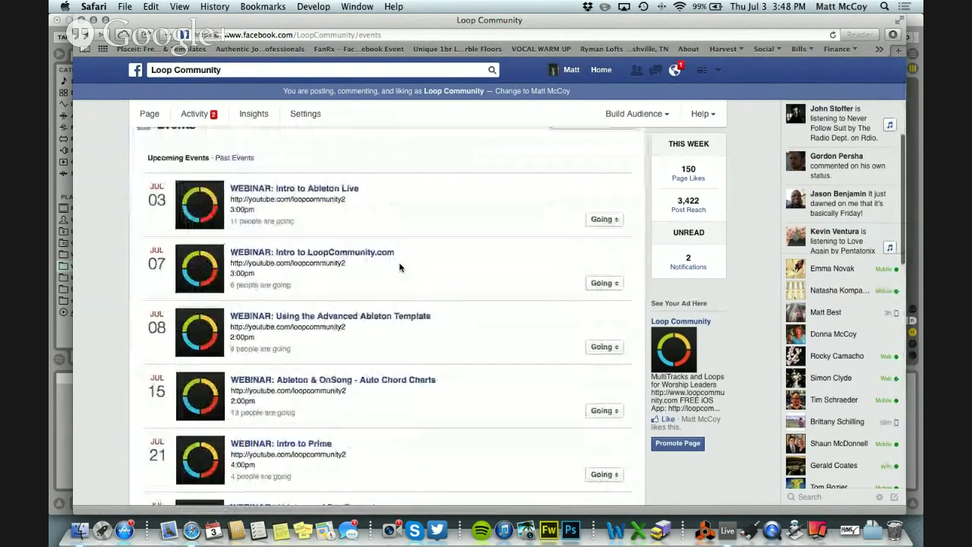